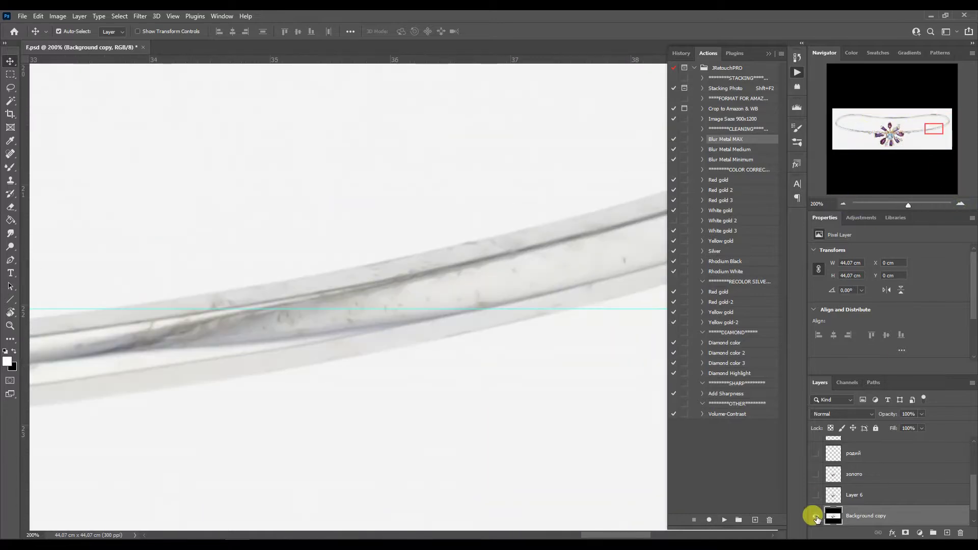
# Run the Blur Metal MAX action on the Background copy layer and compare the image with the layer hidden and shown.
pyautogui.click(843, 204)
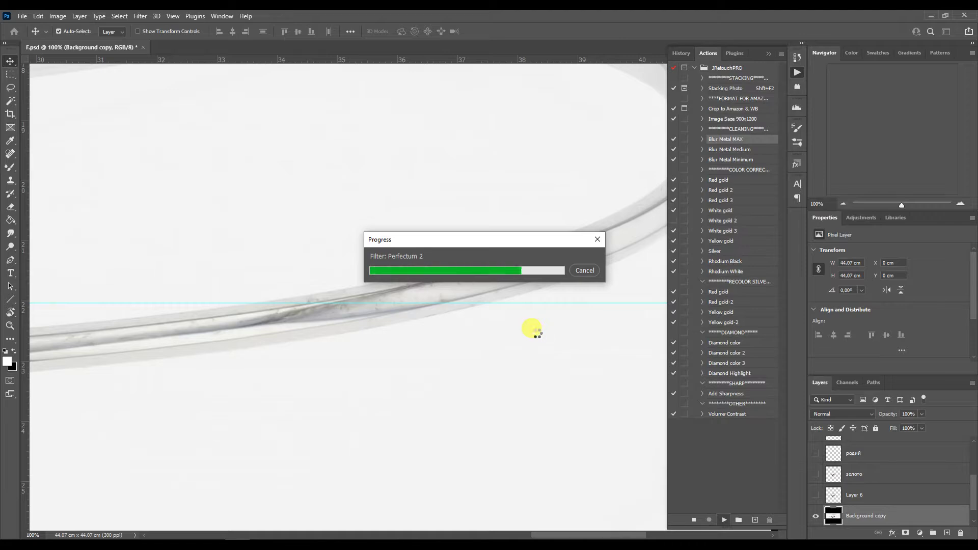
pyautogui.moveTo(933, 123); pyautogui.dragTo(889, 127)
pyautogui.click(815, 516)
pyautogui.click(815, 517)
# Smooth the gold prongs and metal around the central blue stone with the Mixer Brush.
pyautogui.press('b')
pyautogui.click(960, 203)
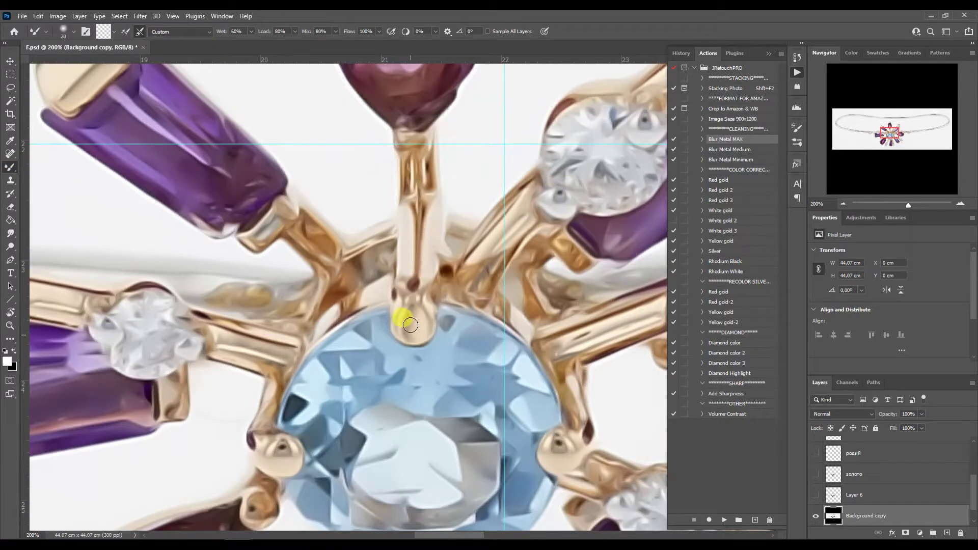
pyautogui.scroll(-5, 411, 324)
pyautogui.hscroll(2, 459, 285)
pyautogui.press('[')
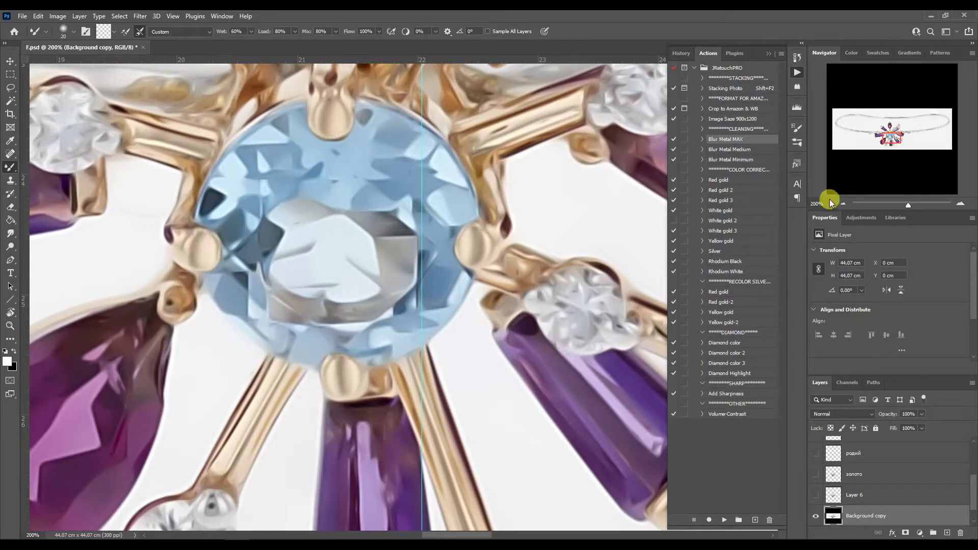
# Smooth the gold prongs and settings of the flower's lower petals with a progressively smaller Mixer Brush.
pyautogui.scroll(-4, 425, 314)
pyautogui.hscroll(-4, 425, 314)
pyautogui.press('[')
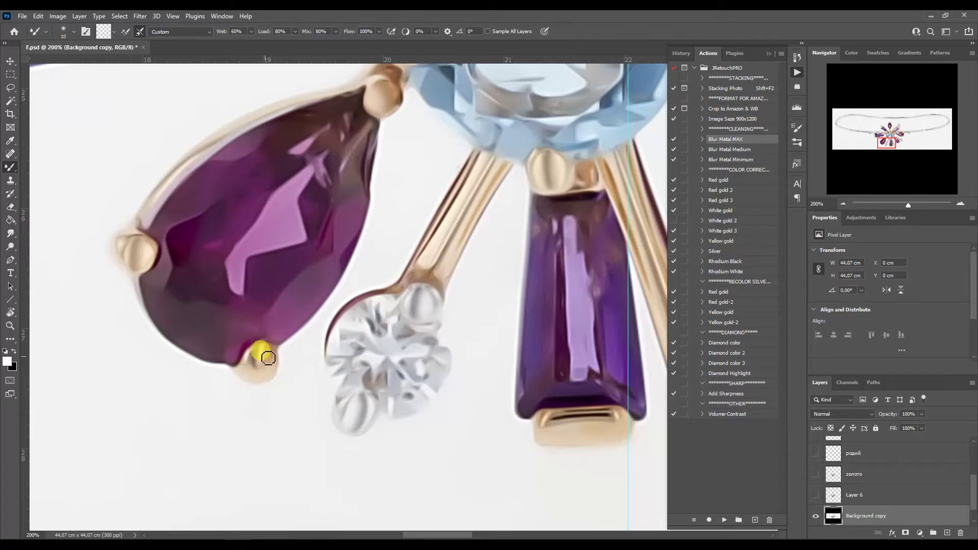
pyautogui.press('[')
pyautogui.hscroll(4, 452, 288)
pyautogui.scroll(1, 452, 288)
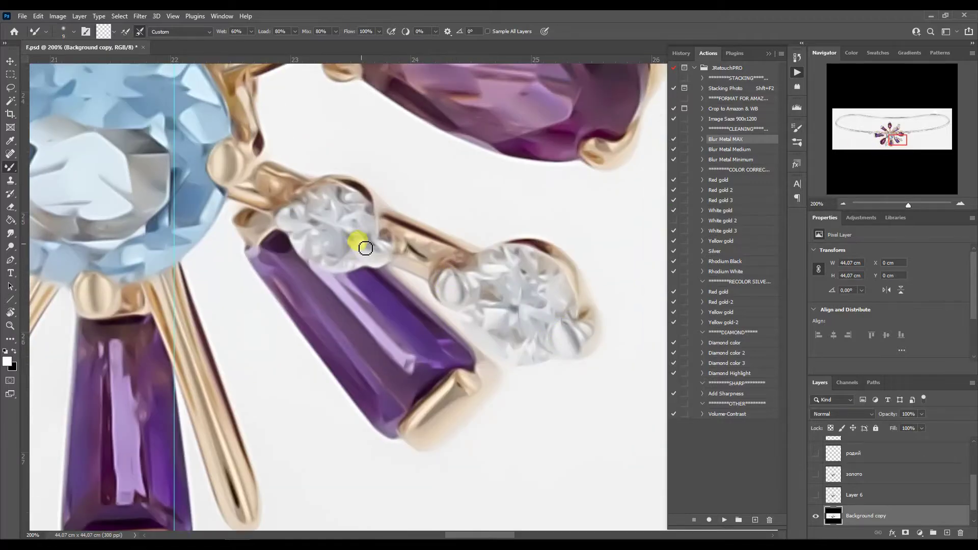
# Smooth the metal settings around the flower's right, upper and left petals, adapting the Mixer Brush size to each detail.
pyautogui.scroll(4, 383, 257)
pyautogui.hscroll(-4, 517, 301)
pyautogui.hscroll(2, 517, 300)
pyautogui.press(']')
pyautogui.scroll(2, 498, 135)
pyautogui.hscroll(-3, 498, 135)
pyautogui.scroll(-4, 484, 229)
pyautogui.hscroll(-2, 484, 229)
pyautogui.hscroll(-3, 505, 265)
pyautogui.scroll(-1, 461, 275)
pyautogui.press('[')
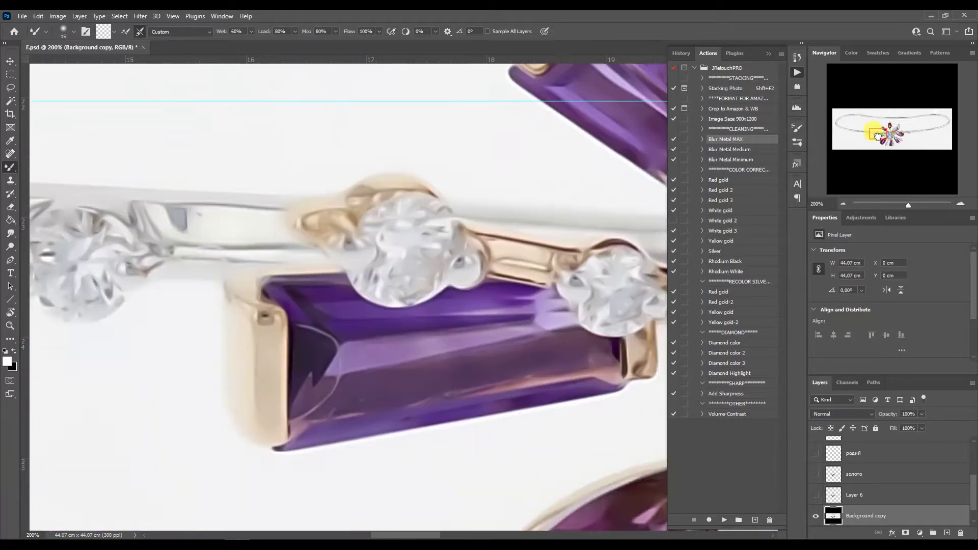
# Smooth the gold end cap of the left purple baguette stone with a 20 px Mixer Brush.
pyautogui.scroll(-3, 354, 265)
pyautogui.hscroll(2, 354, 265)
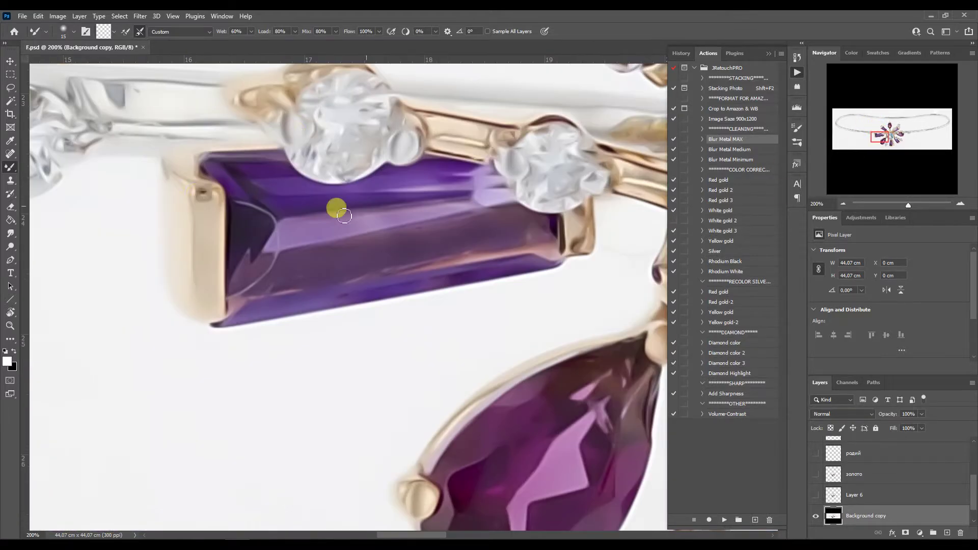
pyautogui.press(']')
pyautogui.press(']')
pyautogui.moveTo(217, 224)
pyautogui.mouseDown()
pyautogui.moveTo(202, 251)
pyautogui.moveTo(200, 225)
pyautogui.moveTo(204, 280)
pyautogui.moveTo(208, 253)
pyautogui.mouseUp()
pyautogui.moveTo(880, 136)
pyautogui.mouseDown()
pyautogui.moveTo(891, 124)
pyautogui.moveTo(895, 137)
pyautogui.mouseUp()
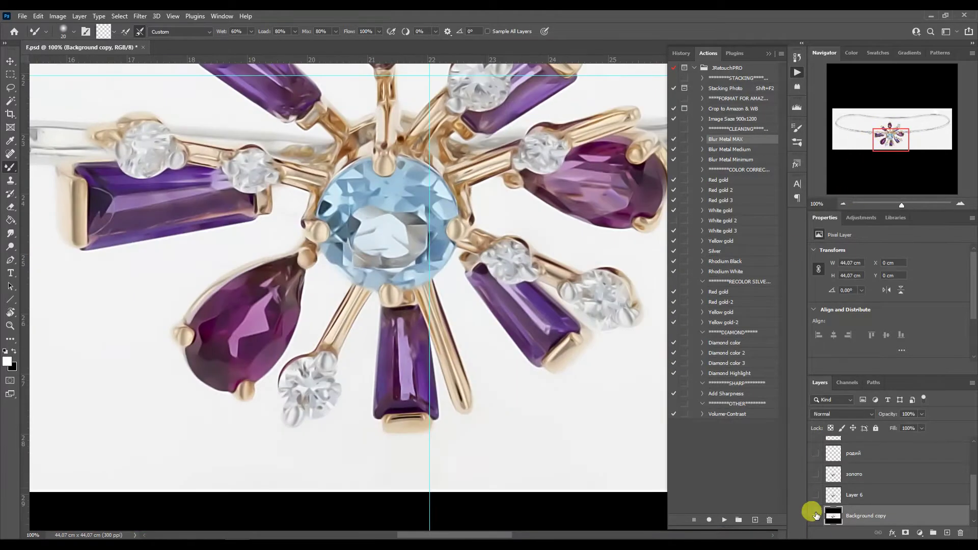
# Add a layer mask to Background copy, brush black over the gemstones to restore their detail, and compare with the layer hidden.
pyautogui.scroll(-1, 812, 506)
pyautogui.rightClick(9, 167)
pyautogui.click(37, 170)
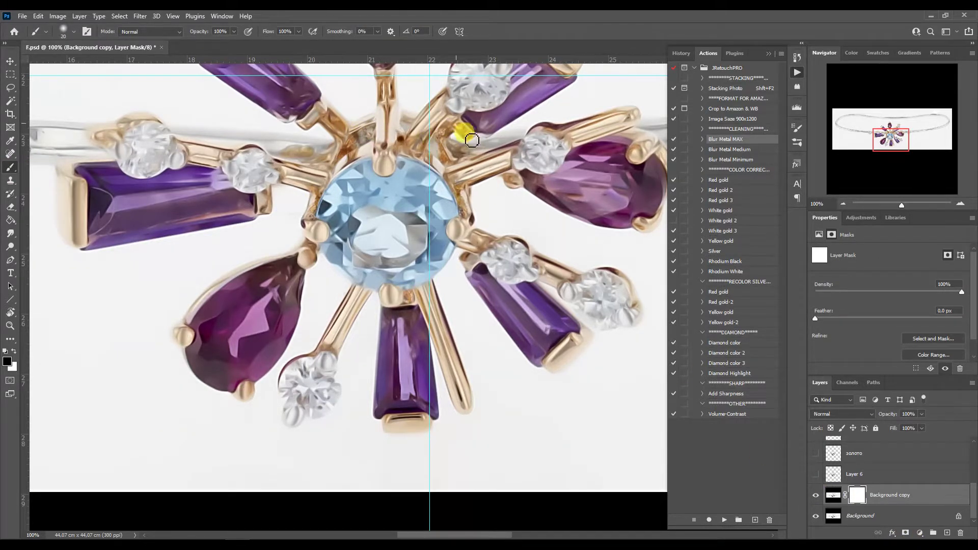
pyautogui.click(815, 495)
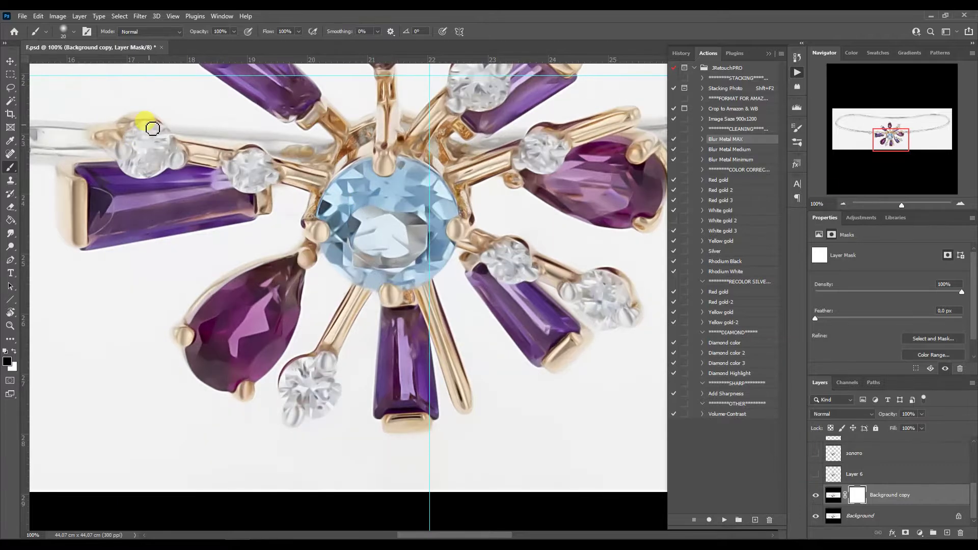
pyautogui.click(816, 496)
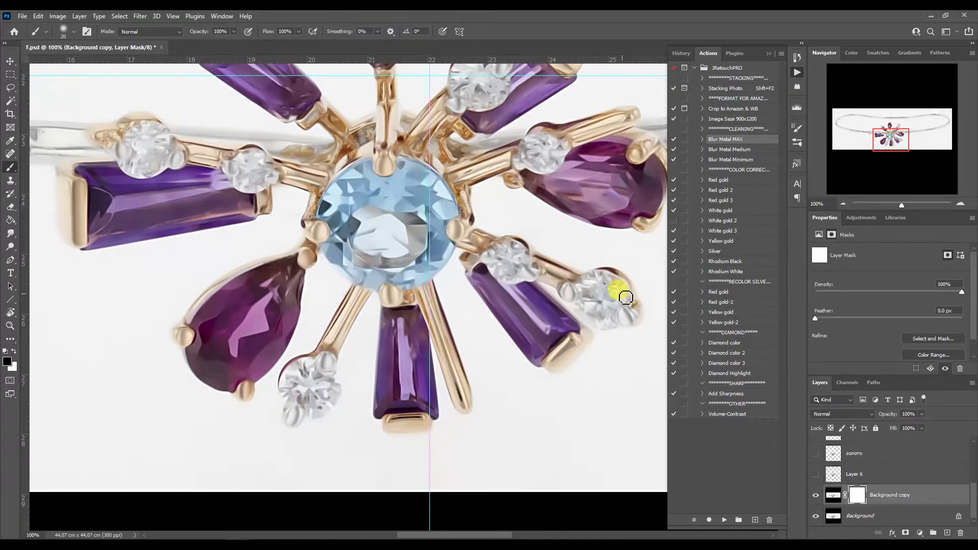
pyautogui.scroll(3, 321, 342)
pyautogui.click(814, 494)
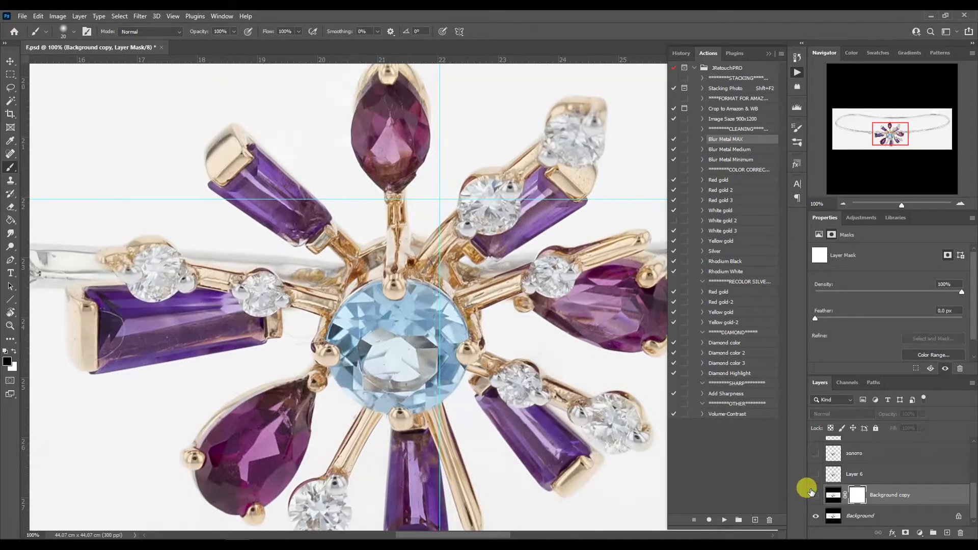
pyautogui.click(812, 493)
# Sharpen the whole piece of jewelry with the Add Sharpness action.
pyautogui.click(843, 203)
pyautogui.click(843, 203)
pyautogui.click(725, 393)
pyautogui.click(724, 519)
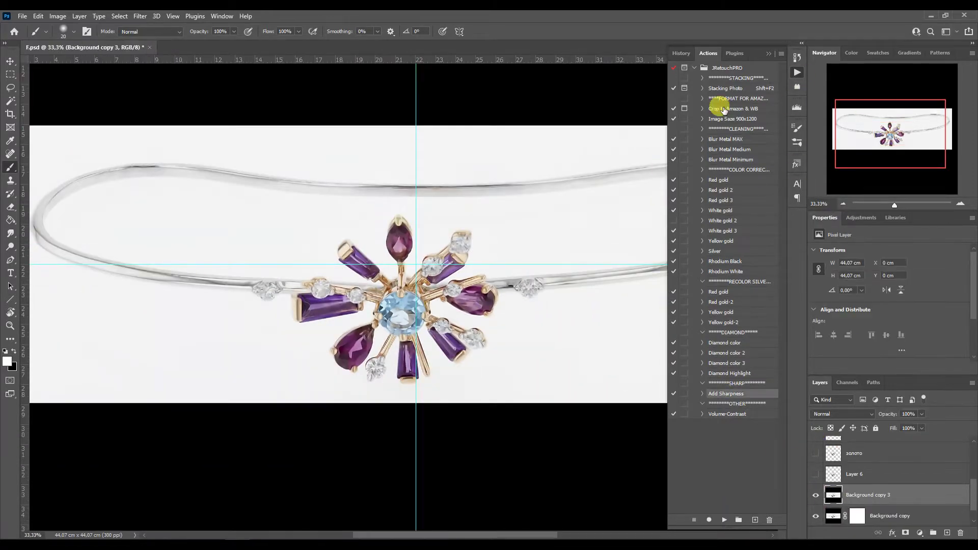
# Add a new layer above Background copy 3 and fill it with white.
pyautogui.click(947, 532)
pyautogui.click(10, 220)
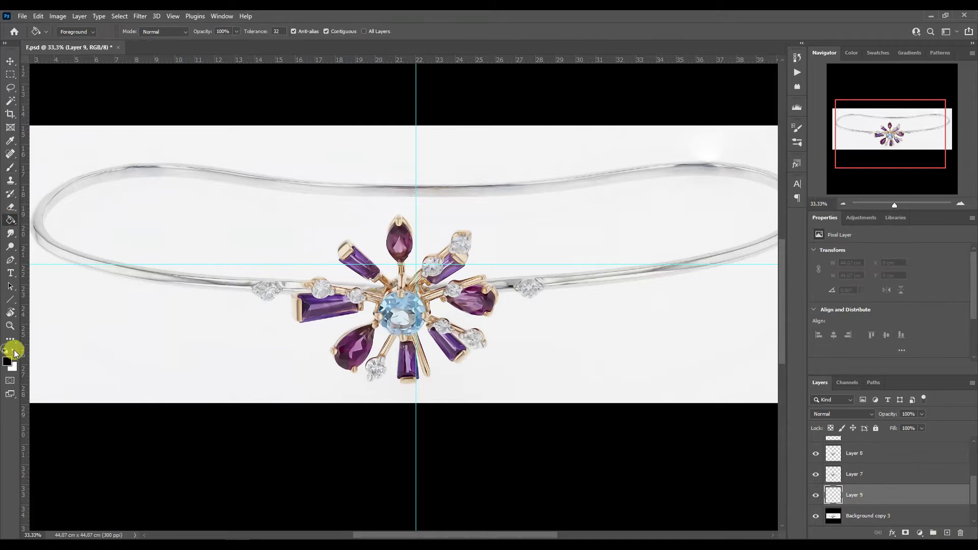
pyautogui.click(168, 331)
# Run the Silver action on Layer 7, clip its adjustments to it, hide Color Balance 1 and shift the Levels midtones darker.
pyautogui.click(10, 61)
pyautogui.moveTo(883, 134); pyautogui.dragTo(874, 134)
pyautogui.click(844, 478)
pyautogui.click(797, 72)
pyautogui.click(715, 251)
pyautogui.click(724, 520)
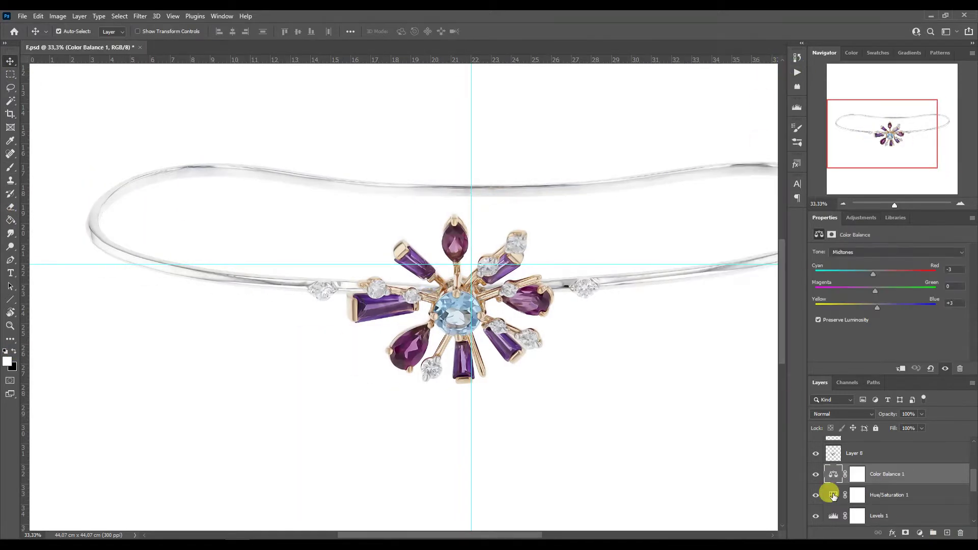
pyautogui.moveTo(888, 325); pyautogui.dragTo(901, 327)
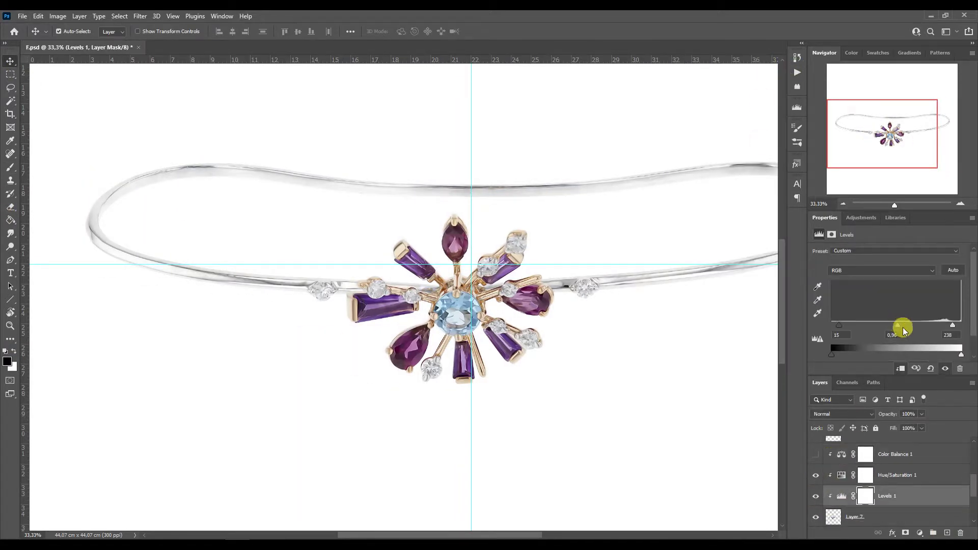
# Duplicate Layer 7 together with its three clipped adjustment layers and merge the copies into one layer.
pyautogui.moveTo(885, 133); pyautogui.dragTo(895, 135)
pyautogui.keyDown('shift'); pyautogui.click(895, 454); pyautogui.keyUp('shift')
pyautogui.keyDown('ctrl'); pyautogui.click(861, 517); pyautogui.keyUp('ctrl')
pyautogui.hotkey('ctrl', 'j')
pyautogui.hotkey('ctrl', 'e')
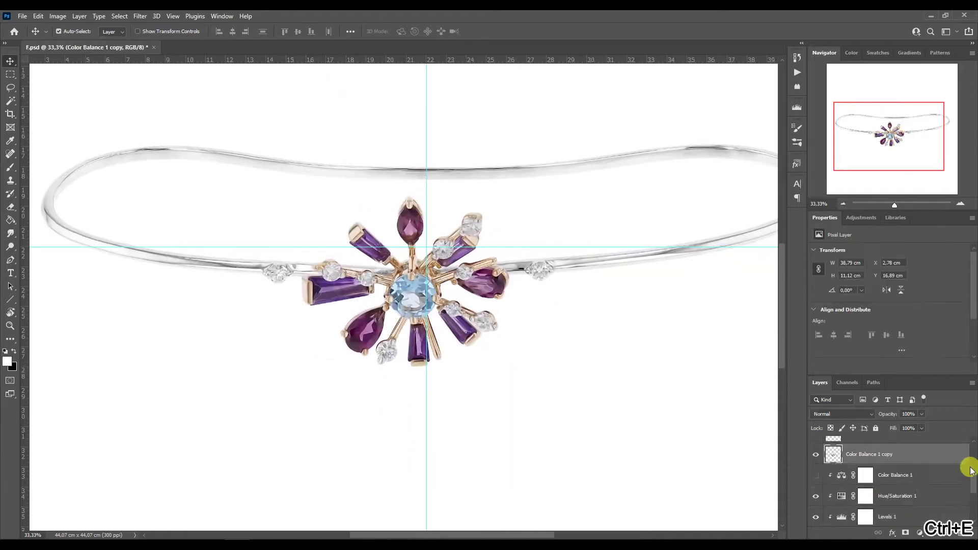
# Trace the silver band section visible behind the flower, left of the blue stone, with the Pen tool.
pyautogui.moveTo(973, 474); pyautogui.dragTo(973, 466)
pyautogui.moveTo(894, 205); pyautogui.dragTo(901, 205)
pyautogui.moveTo(889, 136); pyautogui.dragTo(876, 134)
pyautogui.press('p')
pyautogui.click(685, 295)
pyautogui.click(525, 287)
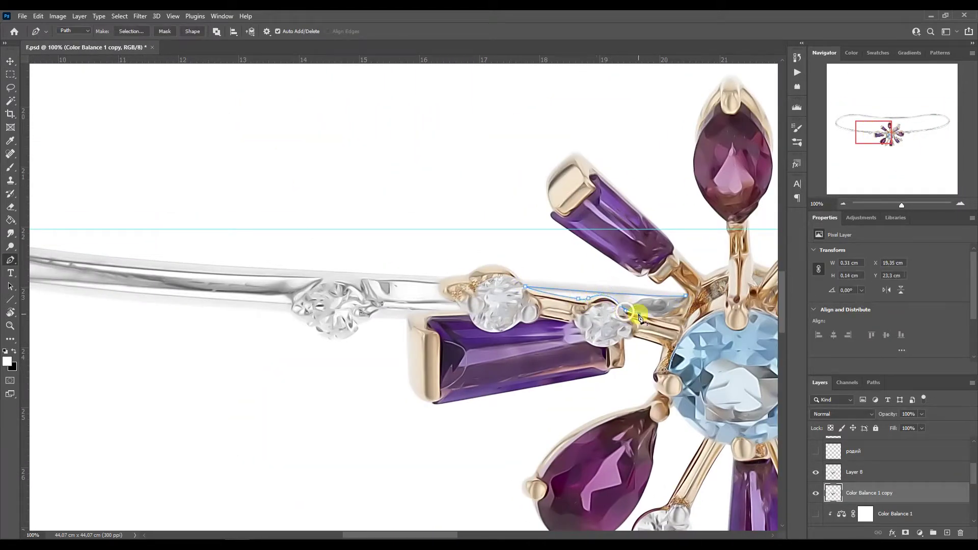
# Trace the short silver section between the left band diamond and the gold diamond setting as a path.
pyautogui.hscroll(-5, 670, 323)
pyautogui.click(633, 262)
pyautogui.click(563, 259)
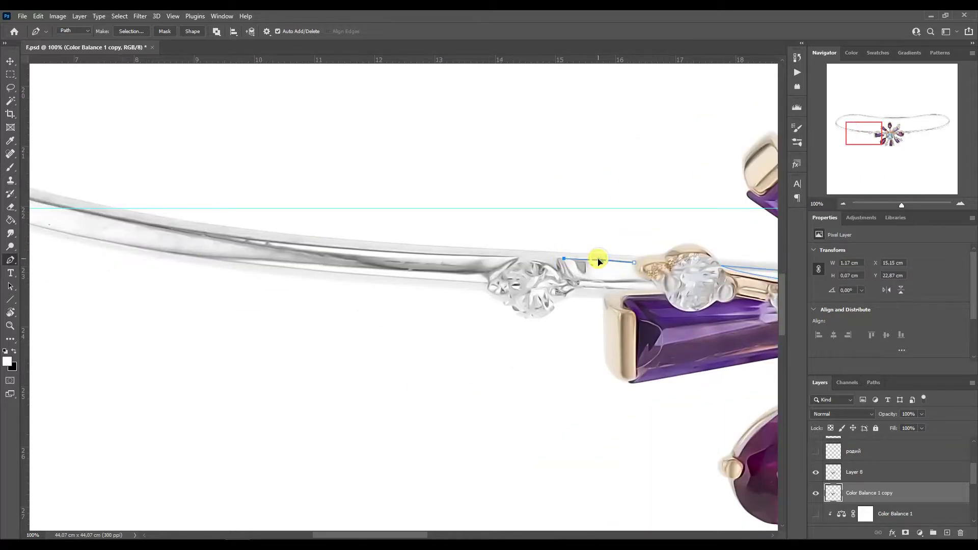
pyautogui.moveTo(854, 135)
pyautogui.mouseDown()
pyautogui.moveTo(888, 135)
pyautogui.moveTo(861, 137)
pyautogui.mouseUp()
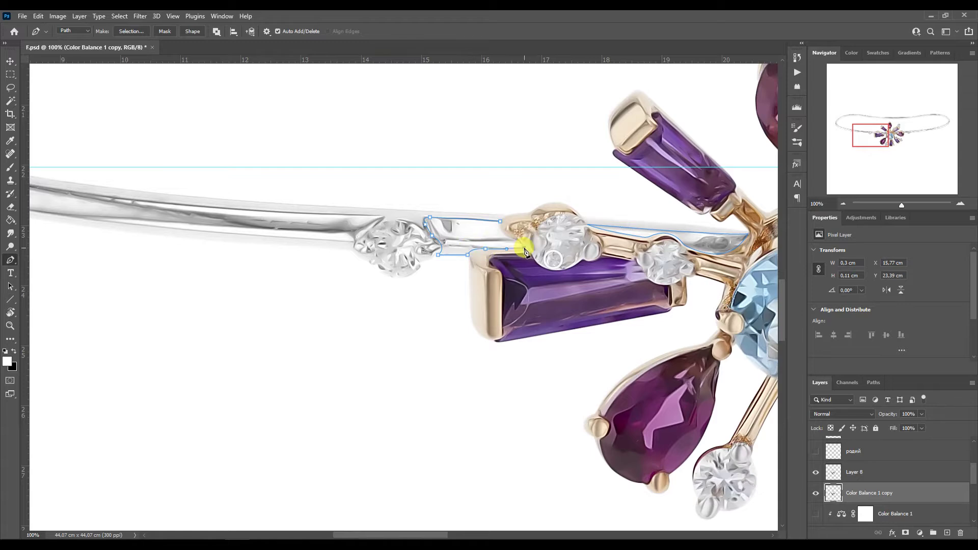
# Trace the upper edge line of the long left band from the diamond around to the left bend.
pyautogui.hscroll(-10, 519, 244)
pyautogui.scroll(3, 519, 243)
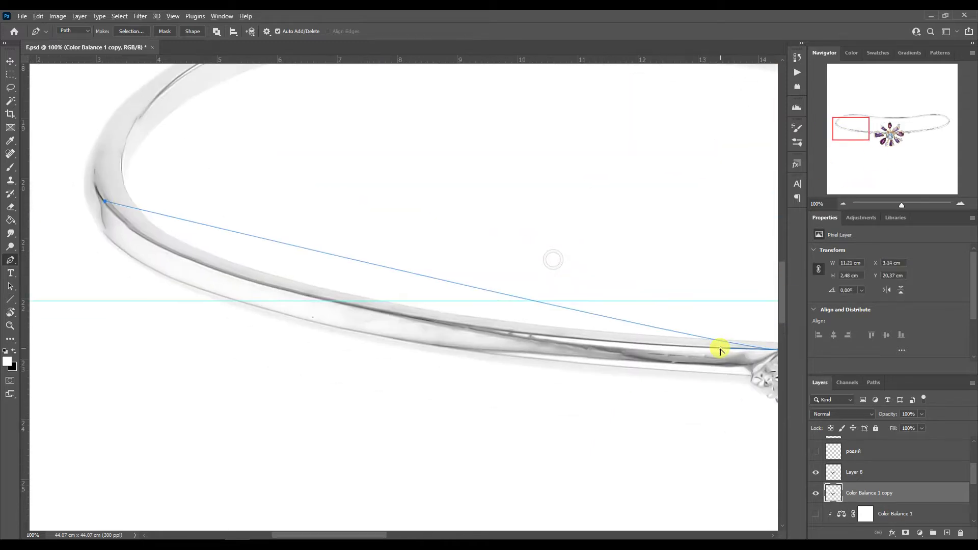
pyautogui.moveTo(101, 191); pyautogui.dragTo(87, 181)
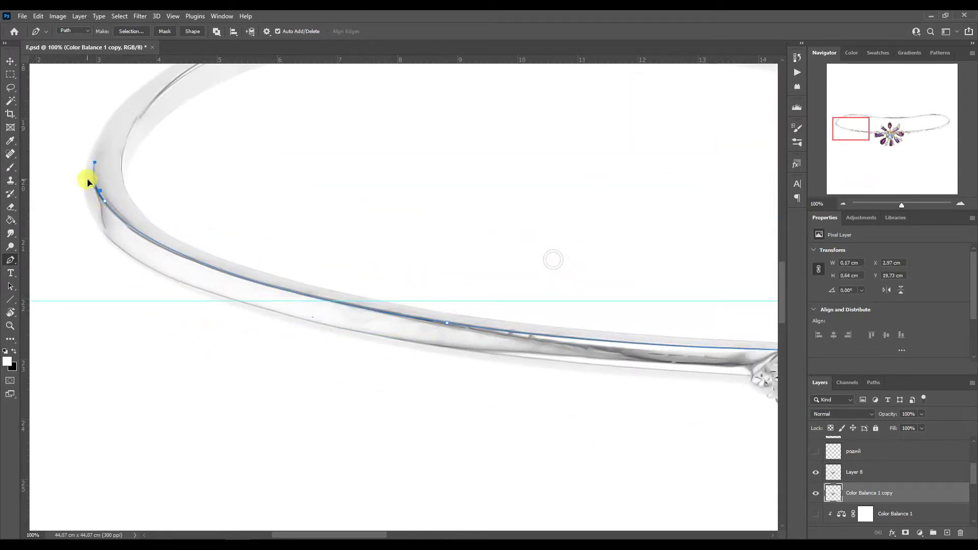
pyautogui.moveTo(378, 343); pyautogui.dragTo(415, 350)
pyautogui.hotkey('ctrl', '+')
pyautogui.moveTo(852, 129)
pyautogui.mouseDown()
pyautogui.moveTo(862, 133)
pyautogui.moveTo(854, 133)
pyautogui.mouseUp()
# Trace the lower edge of the left band back to the diamond and adjust the path's curves.
pyautogui.click(640, 305)
pyautogui.moveTo(283, 237); pyautogui.dragTo(207, 208)
pyautogui.moveTo(853, 130); pyautogui.dragTo(864, 130)
pyautogui.moveTo(539, 286); pyautogui.dragTo(569, 275)
pyautogui.moveTo(864, 131); pyautogui.dragTo(835, 126)
pyautogui.keyDown('ctrl'); pyautogui.click(640, 273); pyautogui.keyUp('ctrl')
pyautogui.moveTo(390, 282); pyautogui.dragTo(388, 284)
pyautogui.moveTo(466, 370); pyautogui.dragTo(489, 380)
pyautogui.moveTo(317, 207); pyautogui.dragTo(309, 199)
# Trace the silver band section visible behind the flower, right of the blue stone.
pyautogui.moveTo(831, 129); pyautogui.dragTo(884, 134)
pyautogui.click(425, 210)
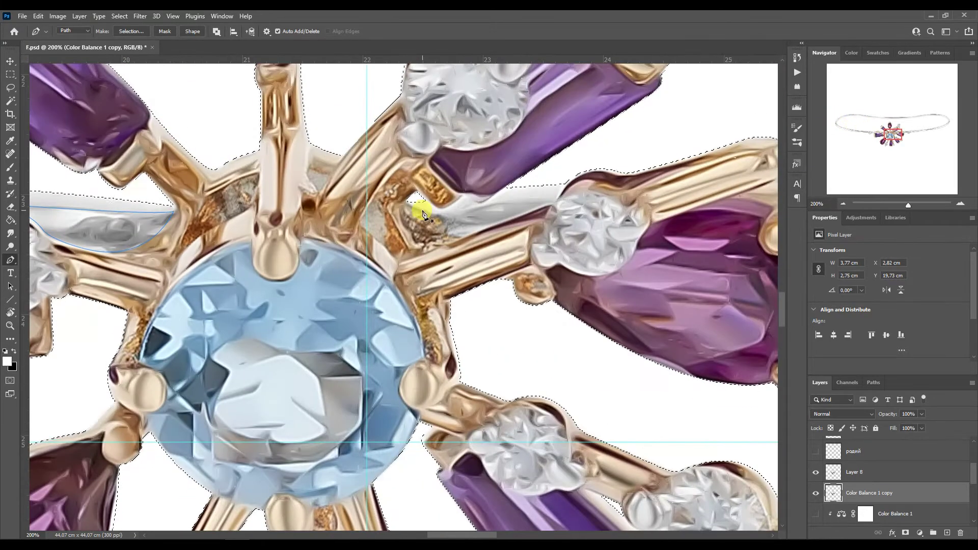
pyautogui.moveTo(546, 203); pyautogui.dragTo(483, 207)
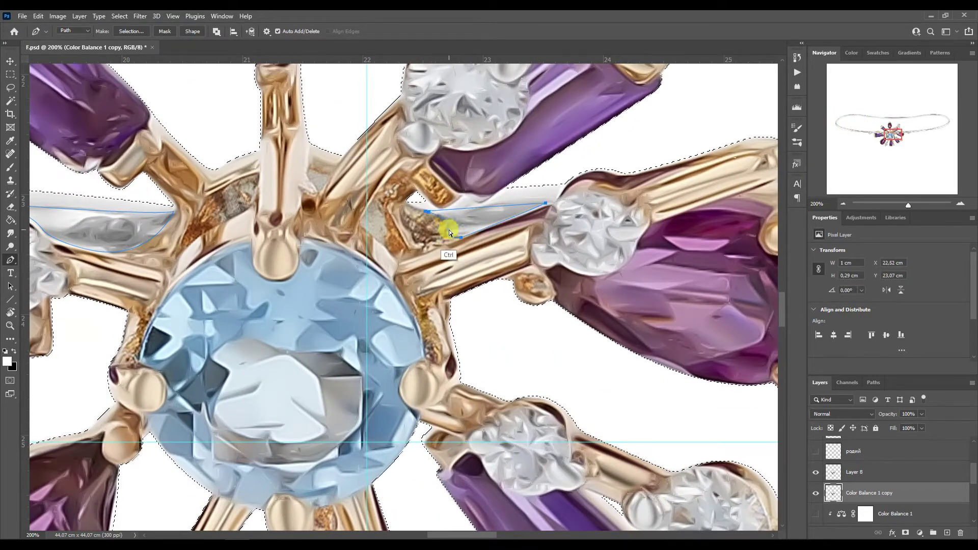
# Trace the short silver section between the right pear-shaped stone and the right band diamond.
pyautogui.hscroll(10, 436, 217)
pyautogui.click(558, 206)
pyautogui.moveTo(519, 262); pyautogui.dragTo(380, 234)
pyautogui.click(533, 281)
pyautogui.click(426, 288)
pyautogui.click(346, 222)
pyautogui.keyDown('ctrl'); pyautogui.click(425, 287); pyautogui.keyUp('ctrl')
# Trace the upper edge line of the long right band, starting beside the right diamond.
pyautogui.hscroll(6, 407, 230)
pyautogui.click(383, 201)
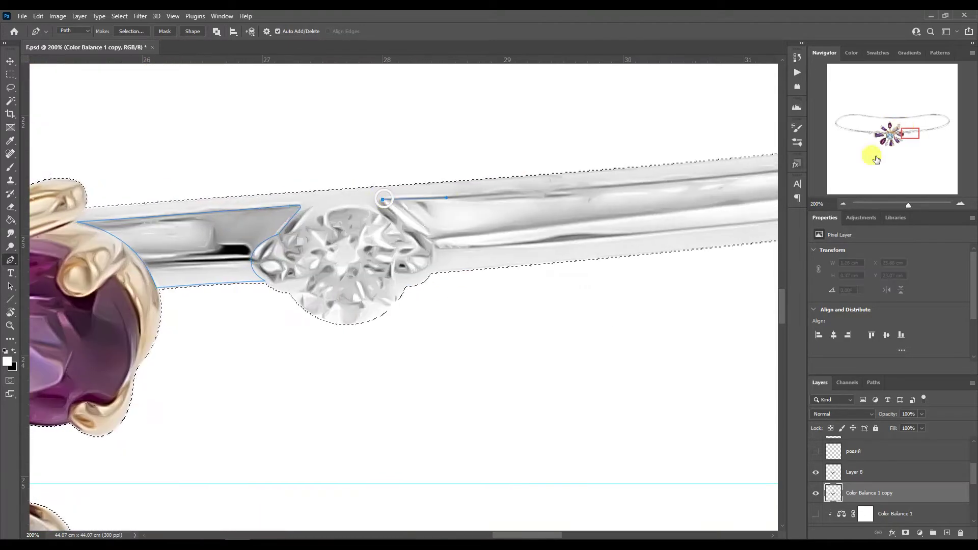
pyautogui.scroll(-1, 520, 177)
pyautogui.hscroll(14, 585, 163)
pyautogui.click(682, 132)
pyautogui.hscroll(-4, 682, 133)
pyautogui.click(676, 133)
pyautogui.moveTo(676, 133); pyautogui.dragTo(684, 208)
pyautogui.moveTo(455, 272); pyautogui.dragTo(421, 268)
pyautogui.click(899, 125)
# Continue the path around the right bend and shape its curve along the band's outer edge.
pyautogui.moveTo(900, 124); pyautogui.dragTo(946, 128)
pyautogui.click(594, 305)
pyautogui.hotkey('ctrl', '+')
pyautogui.moveTo(608, 148); pyautogui.dragTo(660, 263)
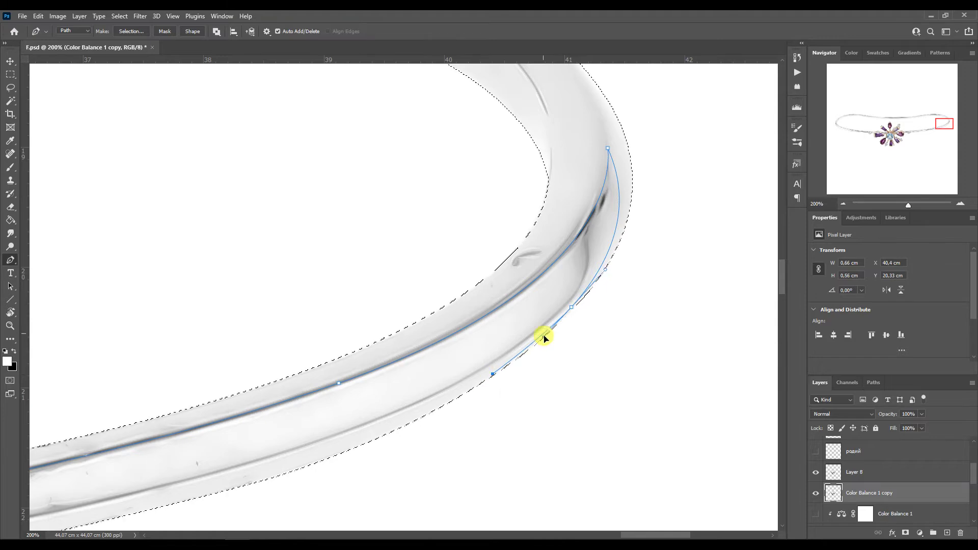
pyautogui.moveTo(932, 129); pyautogui.dragTo(928, 131)
pyautogui.moveTo(631, 281); pyautogui.dragTo(511, 362)
pyautogui.click(479, 344)
pyautogui.moveTo(620, 288); pyautogui.dragTo(611, 294)
pyautogui.moveTo(681, 247); pyautogui.dragTo(709, 236)
# Trace the right band's lower edge back to the diamond to complete the outline.
pyautogui.click(344, 387)
pyautogui.hotkey('ctrl', 'z')
pyautogui.click(370, 376)
pyautogui.hotkey('ctrl', 'z')
pyautogui.moveTo(195, 415); pyautogui.dragTo(88, 437)
pyautogui.moveTo(88, 437); pyautogui.dragTo(920, 122)
pyautogui.hotkey('ctrl', '-')
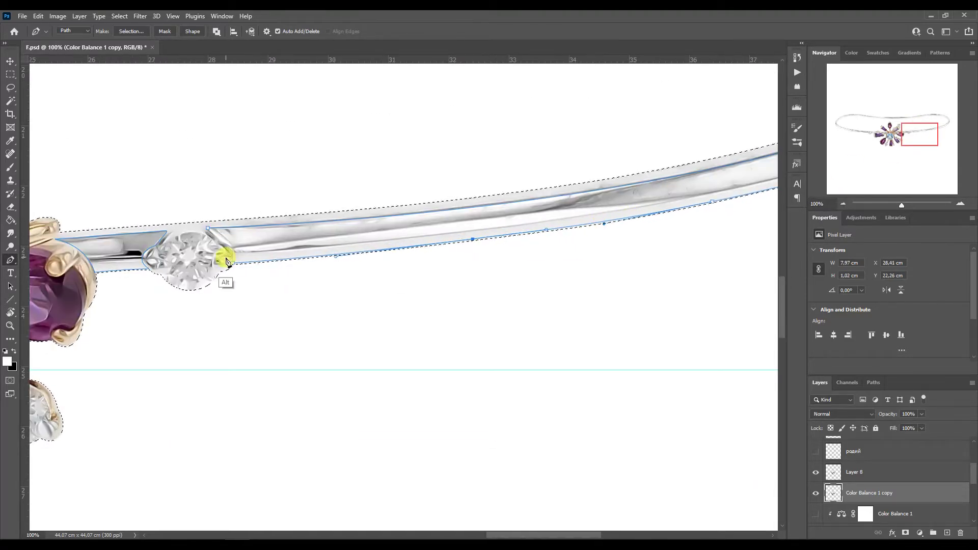
pyautogui.keyDown('alt'); pyautogui.click(215, 240); pyautogui.keyUp('alt')
# Turn the traced paths into a selection and copy the enclosed silver band sections onto a new layer.
pyautogui.click(842, 203)
pyautogui.click(843, 203)
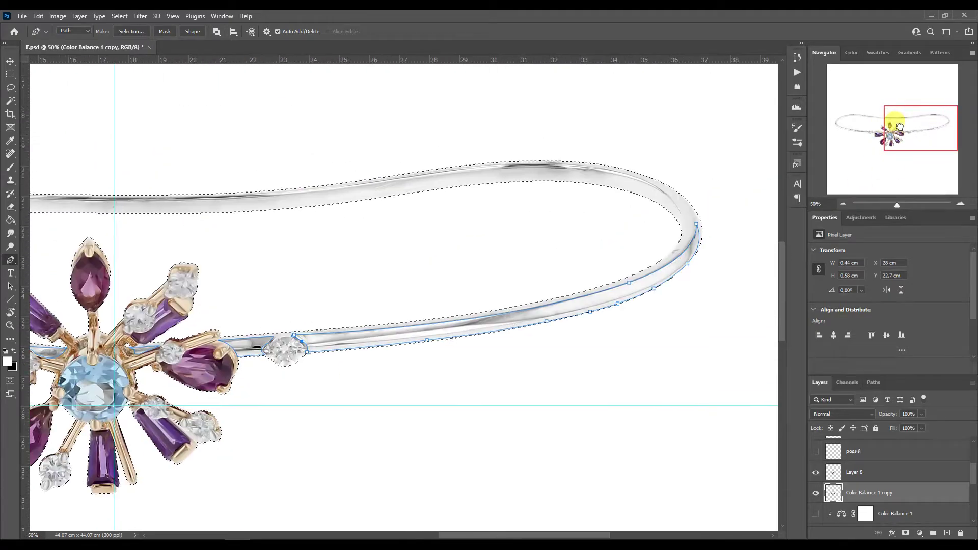
pyautogui.moveTo(886, 121); pyautogui.dragTo(889, 127)
pyautogui.hotkey('ctrl', 'j')
pyautogui.hotkey('ctrl', '-')
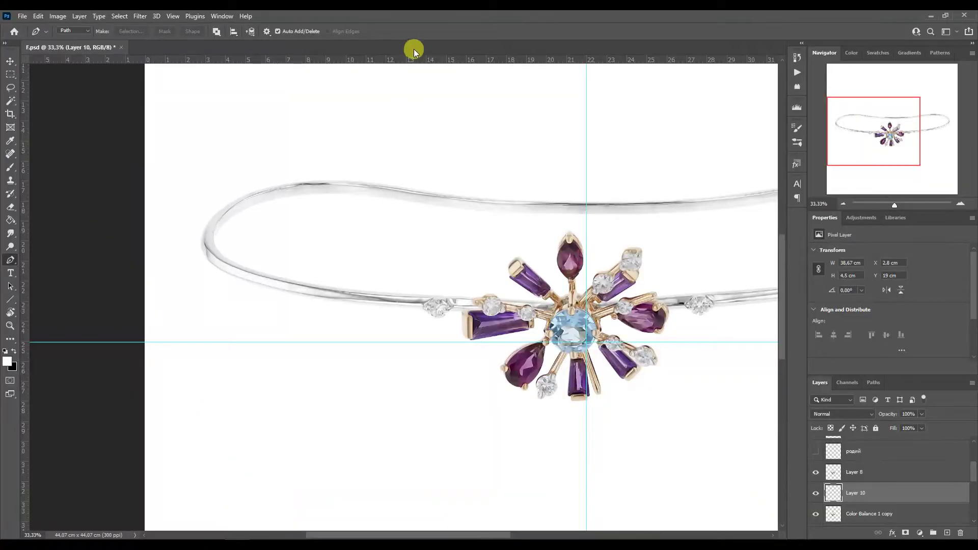
# Open glare-parts-3.tif and glare-parts-2.tif, and bring the long straight glare strip from glare-parts-2.tif into F.psd.
pyautogui.moveTo(405, 45); pyautogui.dragTo(411, 51)
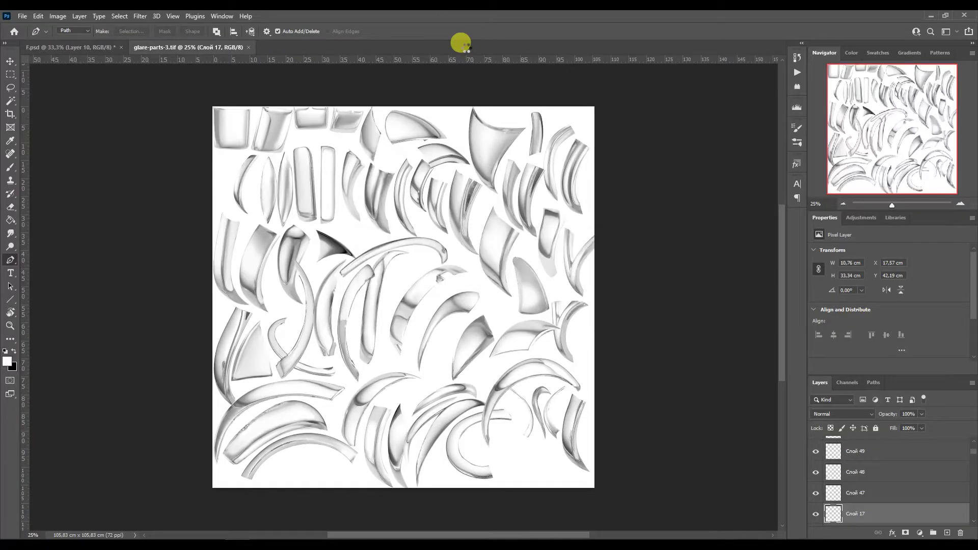
pyautogui.moveTo(464, 47); pyautogui.dragTo(467, 50)
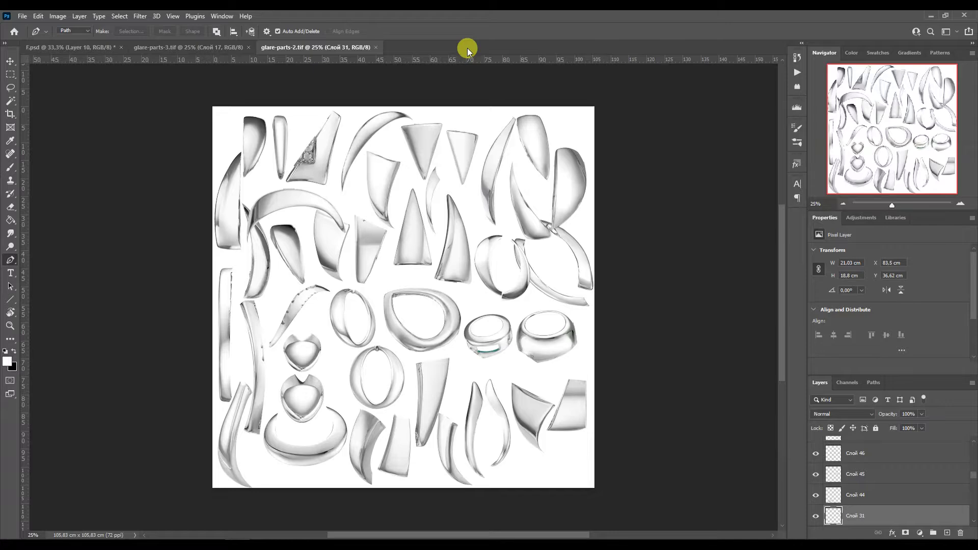
pyautogui.press('v')
pyautogui.moveTo(224, 280); pyautogui.dragTo(237, 304)
# Rotate the glare strip to about -87.5°, stretch its height to about 195% and place it over the left band.
pyautogui.hotkey('ctrl', 't')
pyautogui.moveTo(249, 400); pyautogui.dragTo(329, 287)
pyautogui.moveTo(281, 305); pyautogui.dragTo(87, 293)
pyautogui.moveTo(87, 293); pyautogui.dragTo(88, 259)
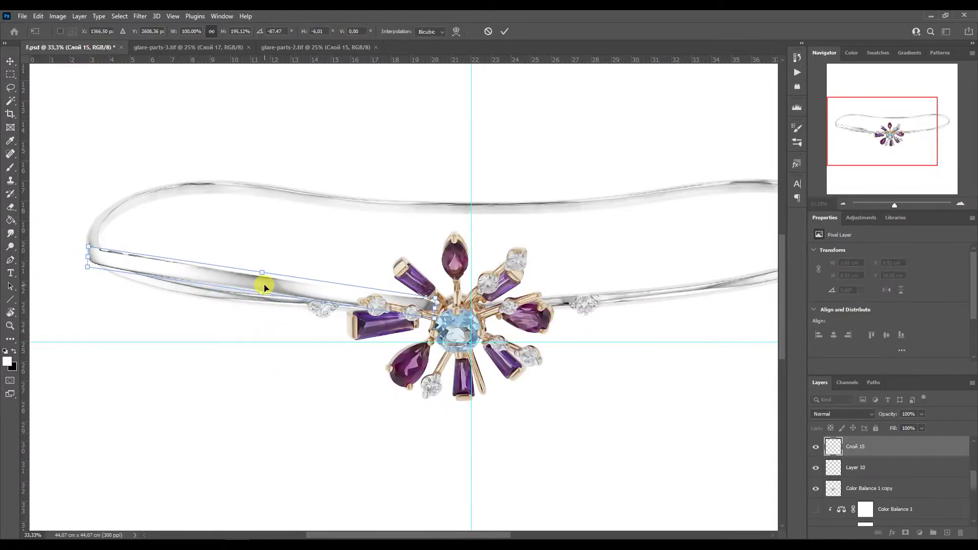
pyautogui.press('Return')
# Clip the glare strip to Layer 10 and warp it to follow the curve of the left silver band.
pyautogui.hotkey('ctrl', 'alt', 'g')
pyautogui.hotkey('ctrl', 't')
pyautogui.rightClick(288, 286)
pyautogui.click(308, 357)
pyautogui.moveTo(87, 315); pyautogui.dragTo(77, 310)
pyautogui.moveTo(88, 247); pyautogui.dragTo(87, 240)
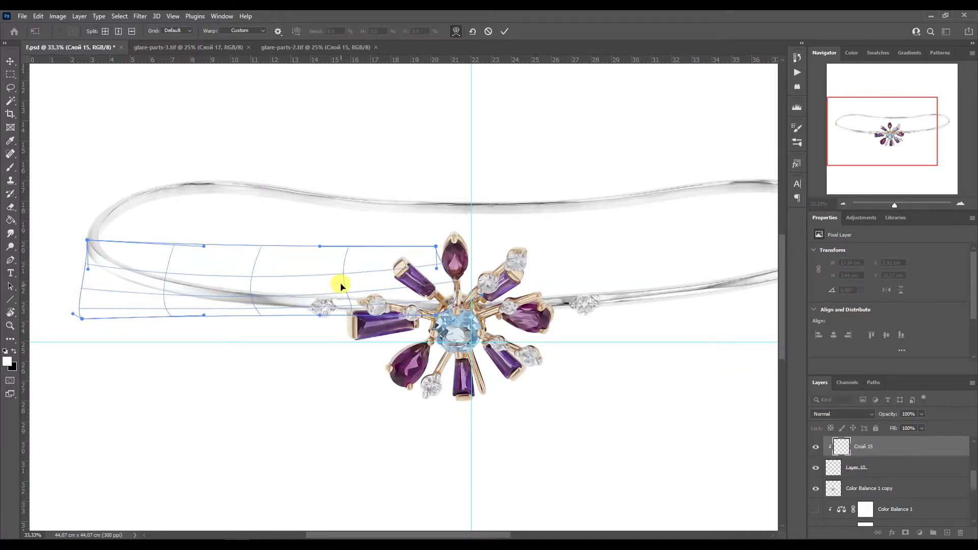
pyautogui.moveTo(323, 284); pyautogui.dragTo(256, 282)
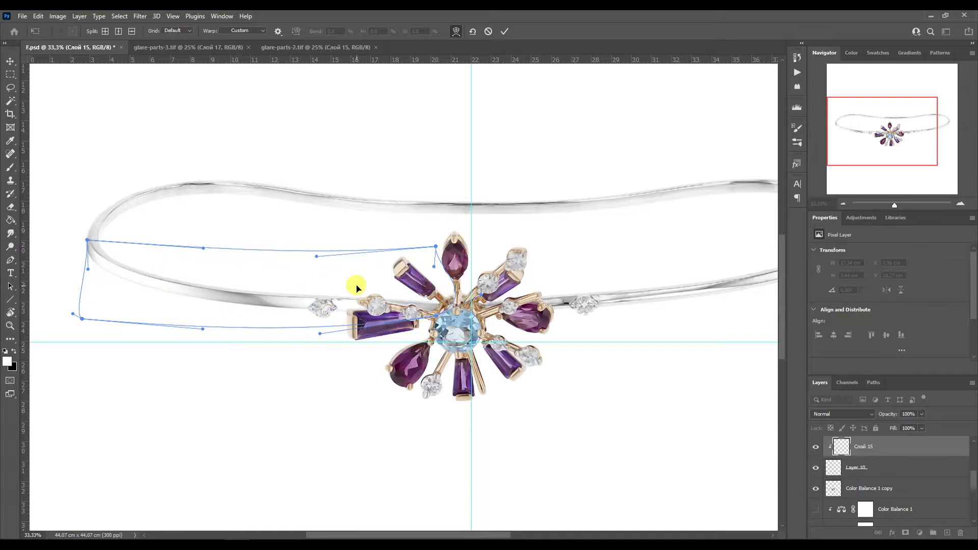
pyautogui.press('Return')
# Bring a glare strip from glare-parts-3.tif into F.psd, rotate it and place it over the left silver band.
pyautogui.click(198, 47)
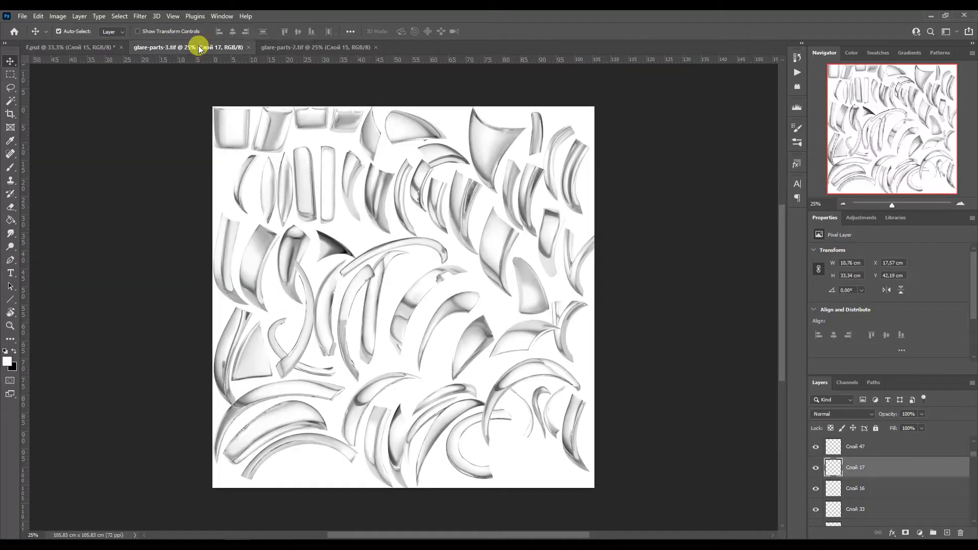
pyautogui.hotkey('ctrl', 'Tab')
pyautogui.click(202, 47)
pyautogui.moveTo(261, 251); pyautogui.dragTo(324, 400)
pyautogui.hotkey('ctrl', 't')
pyautogui.moveTo(363, 456); pyautogui.dragTo(384, 344)
pyautogui.rightClick(352, 414)
pyautogui.click(374, 396)
pyautogui.moveTo(403, 377); pyautogui.dragTo(213, 304)
pyautogui.press('Return')
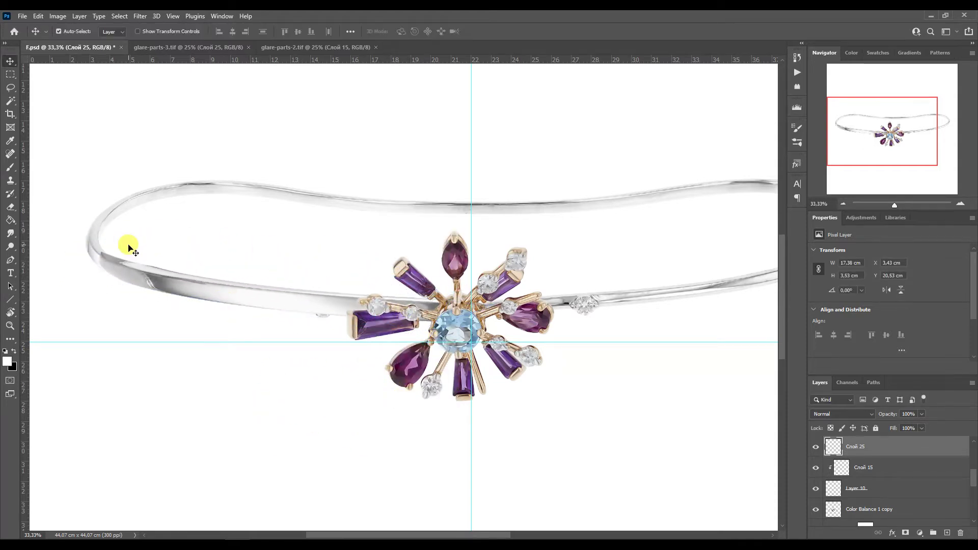
# Clip the new glare strip to the band layer and warp it to follow the curve of the left band.
pyautogui.hotkey('ctrl', 'alt', 'g')
pyautogui.hotkey('ctrl', 't')
pyautogui.rightClick(262, 307)
pyautogui.click(285, 379)
pyautogui.moveTo(98, 298); pyautogui.dragTo(87, 292)
pyautogui.moveTo(283, 314); pyautogui.dragTo(295, 284)
pyautogui.moveTo(98, 322); pyautogui.dragTo(102, 299)
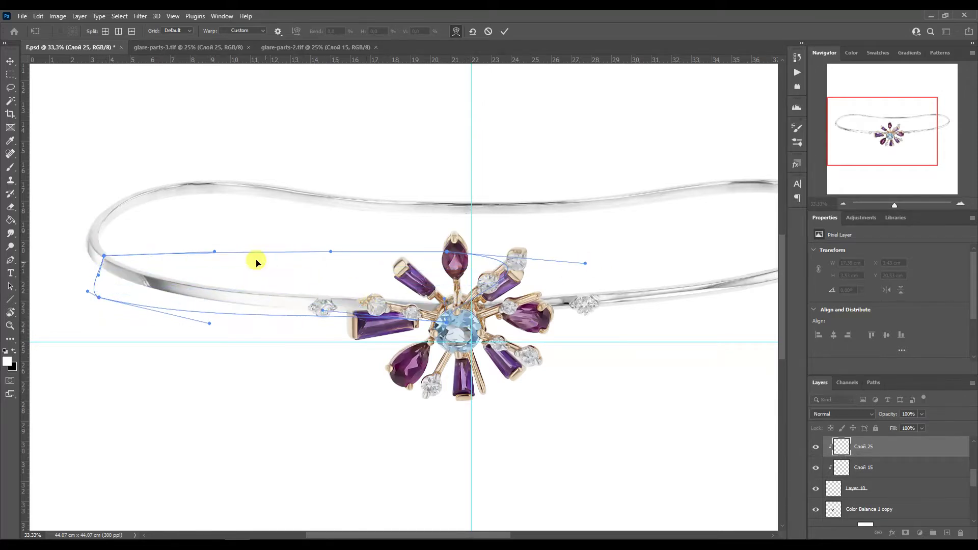
pyautogui.press('Return')
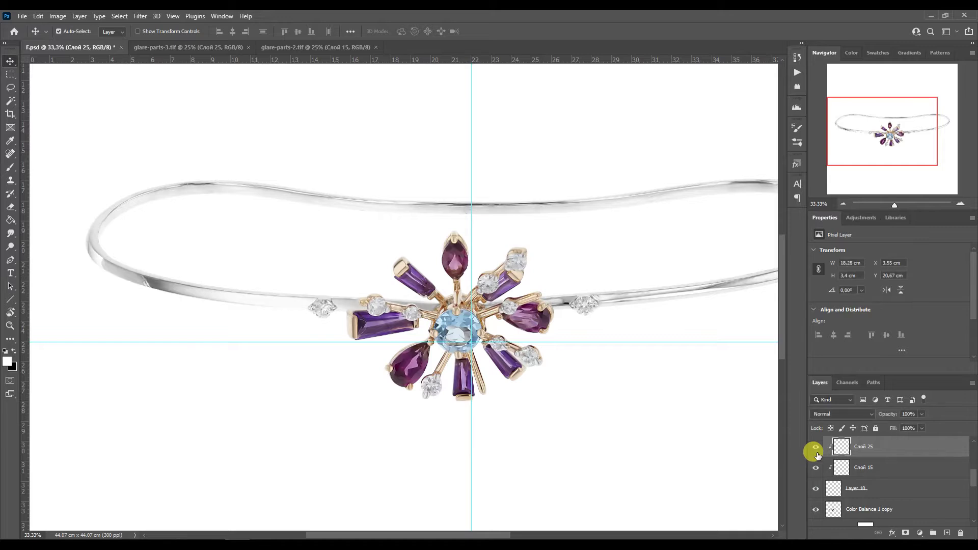
# Run the Blur Metal MAX action and blend the hard edge of the glare near the left bend with the Mixer Brush.
pyautogui.click(797, 72)
pyautogui.keyDown('ctrl'); pyautogui.doubleClick(728, 139); pyautogui.keyUp('ctrl')
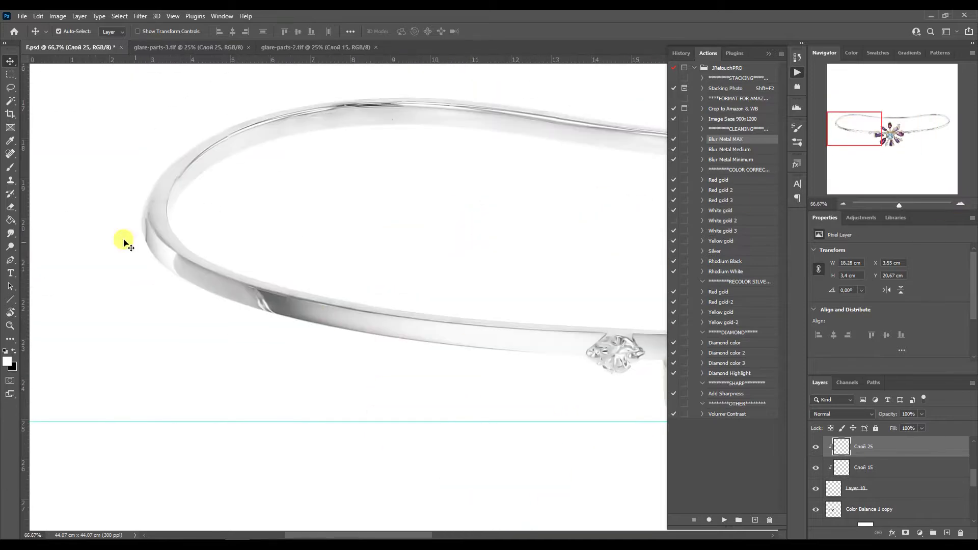
pyautogui.scroll(2, 146, 286)
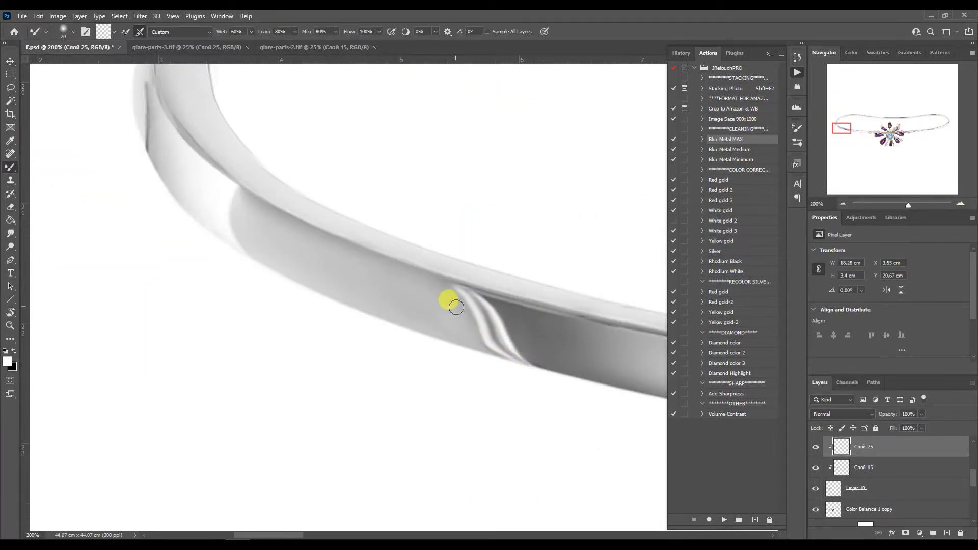
pyautogui.hotkey('alt', '[')
pyautogui.click(835, 120)
pyautogui.moveTo(372, 284); pyautogui.dragTo(359, 253)
pyautogui.moveTo(358, 371); pyautogui.dragTo(352, 388)
pyautogui.moveTo(378, 356); pyautogui.dragTo(375, 343)
pyautogui.click(838, 131)
pyautogui.moveTo(312, 311); pyautogui.dragTo(304, 332)
pyautogui.moveTo(838, 130)
pyautogui.mouseDown()
pyautogui.moveTo(860, 128)
pyautogui.moveTo(839, 127)
pyautogui.mouseUp()
pyautogui.press('Return')
pyautogui.hotkey('alt', ']')
pyautogui.press('e')
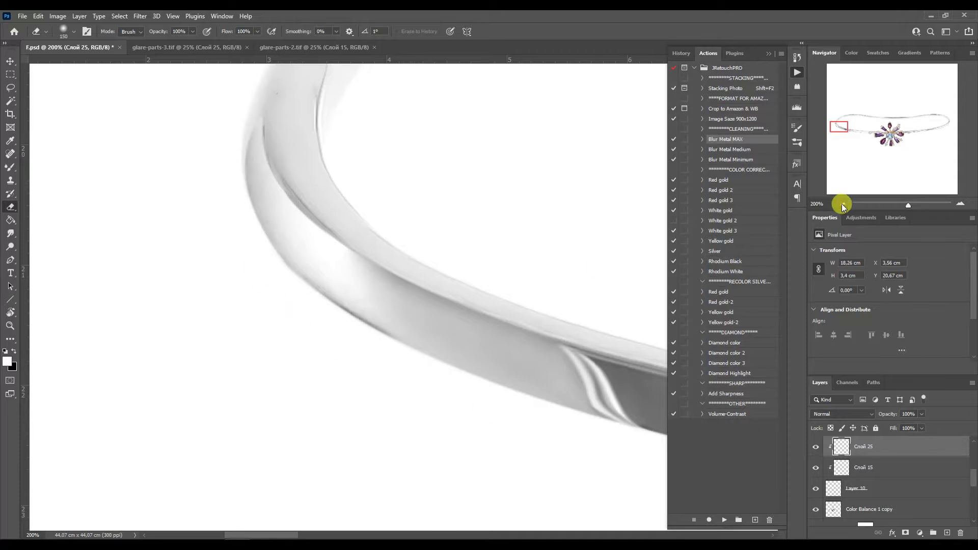
# Duplicate the two glare layers Слой 25 and Слой 15, flip the copies horizontally and fit them onto the right band.
pyautogui.click(842, 203)
pyautogui.click(843, 203)
pyautogui.click(842, 203)
pyautogui.click(843, 204)
pyautogui.click(902, 125)
pyautogui.keyDown('shift'); pyautogui.click(860, 467); pyautogui.keyUp('shift')
pyautogui.hotkey('ctrl', 'j')
pyautogui.hotkey('ctrl', 't')
pyautogui.rightClick(98, 133)
pyautogui.click(153, 332)
pyautogui.moveTo(691, 350); pyautogui.dragTo(705, 366)
pyautogui.moveTo(738, 404); pyautogui.dragTo(749, 401)
pyautogui.press('Return')
pyautogui.press('e')
pyautogui.moveTo(911, 127); pyautogui.dragTo(897, 125)
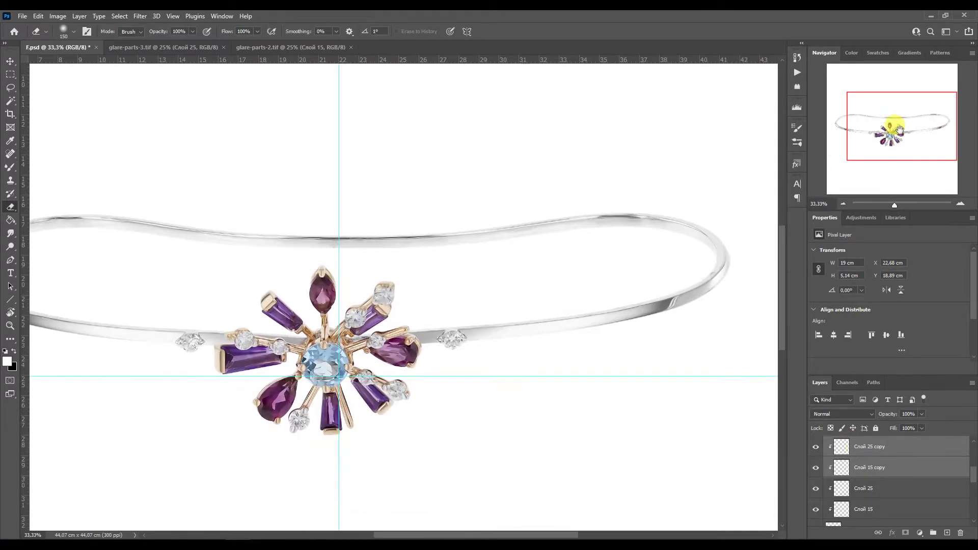
# Duplicate the Color Balance 1 copy layer, clip the duplicate to the original and make it the active layer.
pyautogui.scroll(-3, 845, 487)
pyautogui.click(834, 489)
pyautogui.moveTo(835, 489); pyautogui.dragTo(946, 532)
pyautogui.keyDown('alt'); pyautogui.click(835, 499); pyautogui.keyUp('alt')
pyautogui.click(860, 509)
# Paint a thin dark grey line with the Brush along the lower edge of the right front band.
pyautogui.rightClick(15, 162)
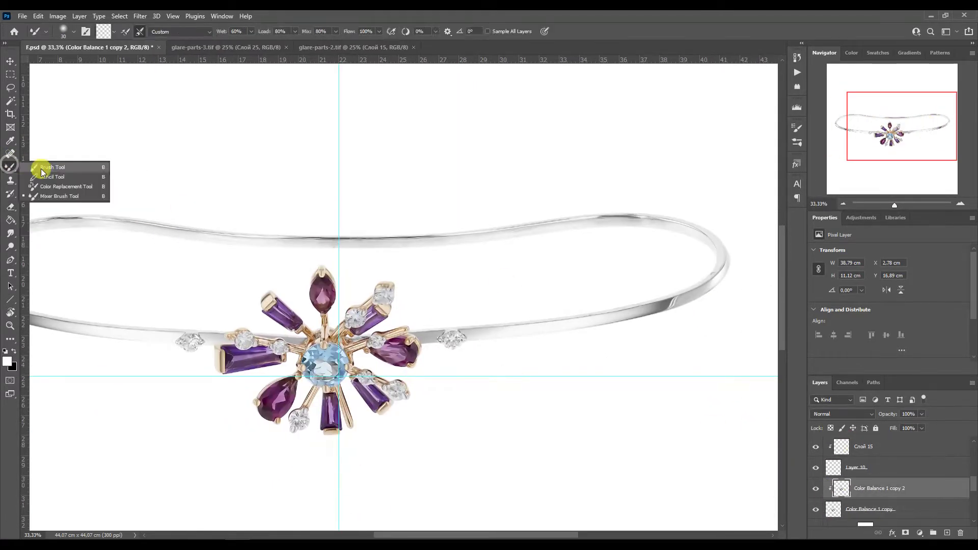
pyautogui.click(51, 167)
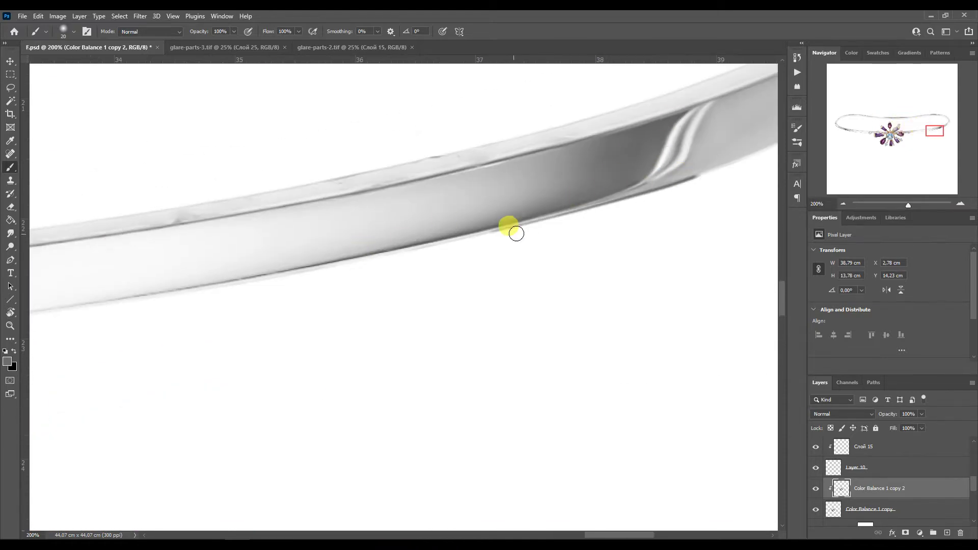
pyautogui.moveTo(516, 233); pyautogui.dragTo(346, 266)
pyautogui.moveTo(313, 255)
pyautogui.mouseDown()
pyautogui.moveTo(685, 215)
pyautogui.moveTo(222, 294)
pyautogui.mouseUp()
pyautogui.moveTo(38, 304); pyautogui.dragTo(409, 325)
pyautogui.press(']')
pyautogui.press(']')
pyautogui.press(']')
pyautogui.press(']')
pyautogui.moveTo(195, 356); pyautogui.dragTo(332, 433)
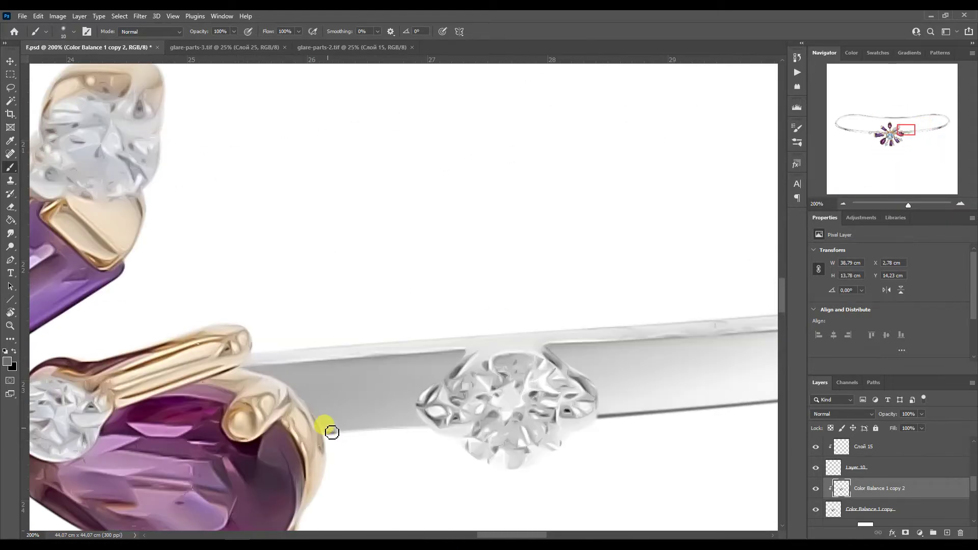
# Paint the matching dark grey edge line along the lower edge of the left front band.
pyautogui.moveTo(905, 134); pyautogui.dragTo(871, 137)
pyautogui.moveTo(439, 319); pyautogui.dragTo(412, 323)
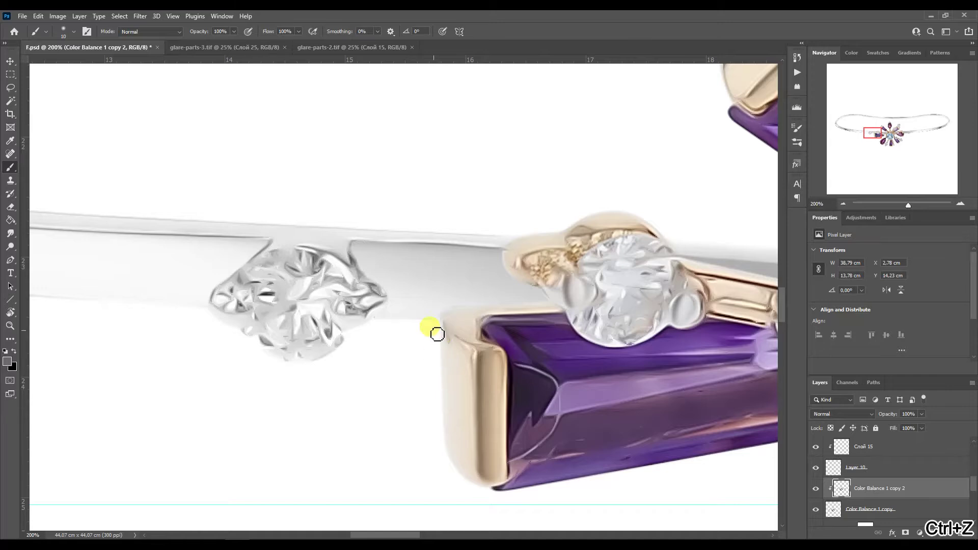
pyautogui.hscroll(-5, 436, 324)
pyautogui.hscroll(-15, 308, 287)
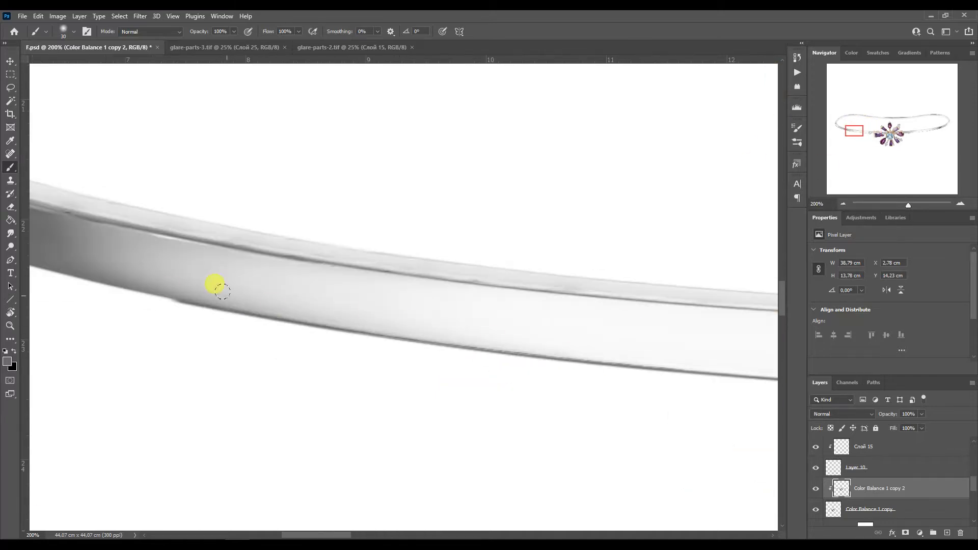
pyautogui.scroll(4, 247, 146)
# Activate the Color Balance 1 copy 2 layer and load its outline as a selection.
pyautogui.moveTo(876, 136); pyautogui.dragTo(929, 131)
pyautogui.hscroll(5, 497, 208)
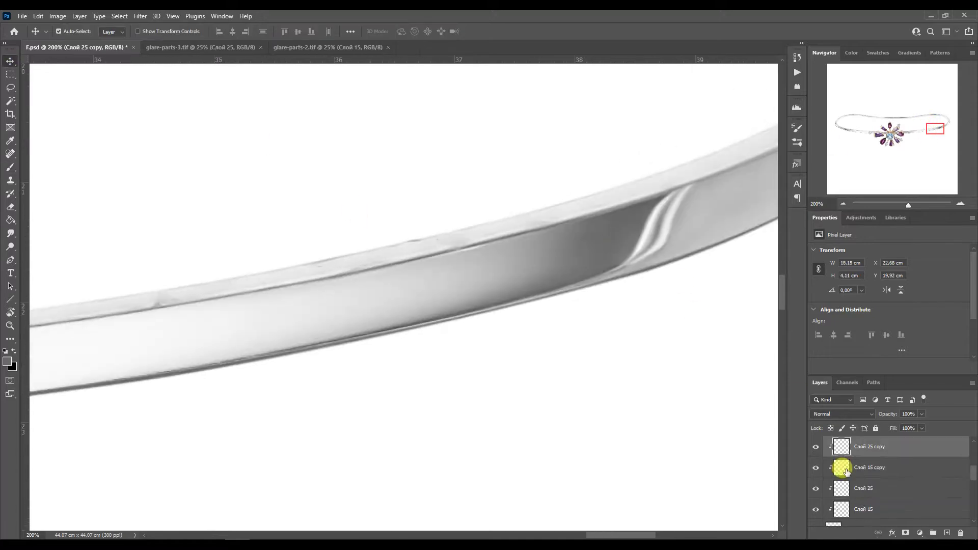
pyautogui.click(869, 130)
pyautogui.hotkey('ctrl', '-')
pyautogui.hotkey('ctrl', '-')
pyautogui.hotkey('ctrl', '-')
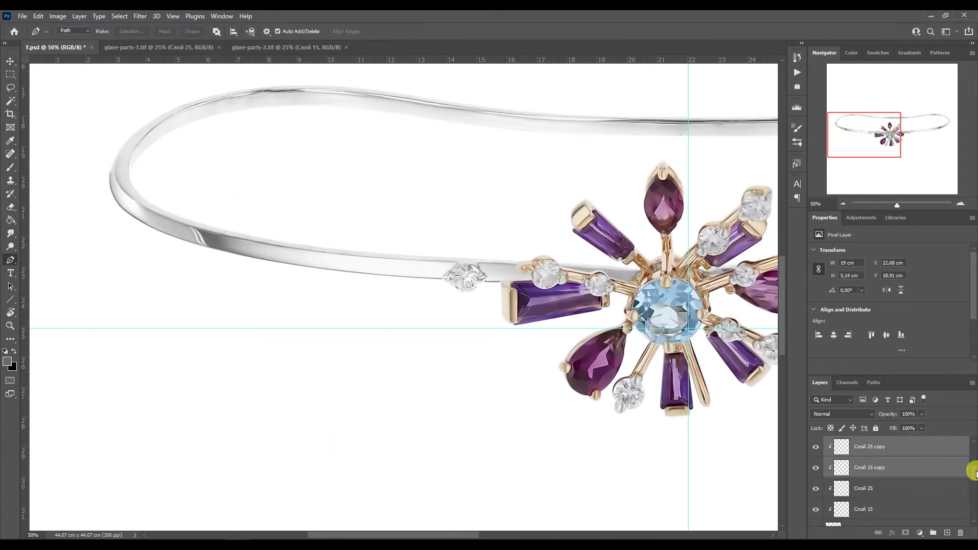
pyautogui.scroll(-3, 960, 462)
pyautogui.keyDown('ctrl'); pyautogui.click(842, 489); pyautogui.keyUp('ctrl')
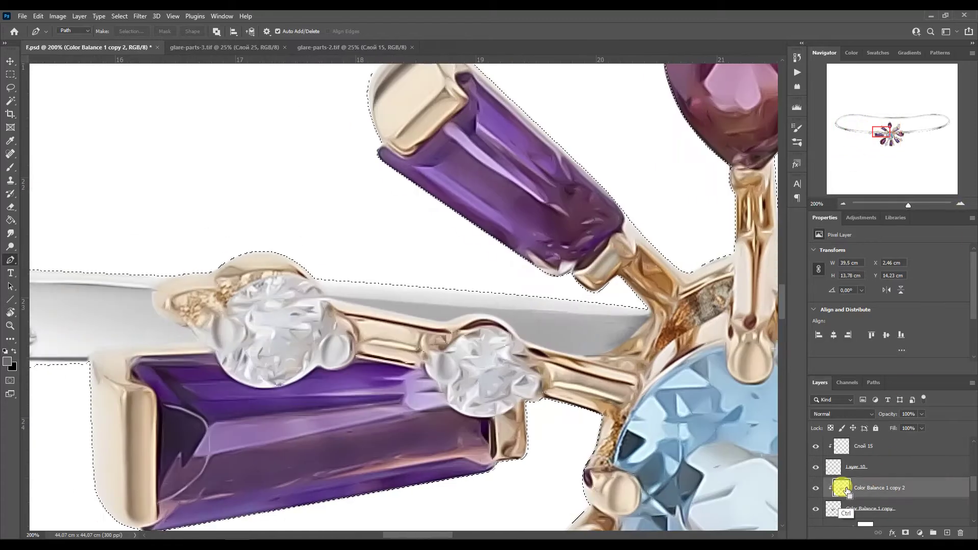
# Trace a closed Pen path around the band's thin top rim between the round diamond and the flower centre.
pyautogui.click(649, 311)
pyautogui.click(316, 281)
pyautogui.click(607, 307)
pyautogui.click(321, 288)
pyautogui.click(366, 299)
pyautogui.click(646, 315)
pyautogui.click(651, 311)
# Trace a Pen path along the top edge of the left front band, from the gold setting toward the left bend.
pyautogui.moveTo(878, 129); pyautogui.dragTo(867, 130)
pyautogui.click(600, 259)
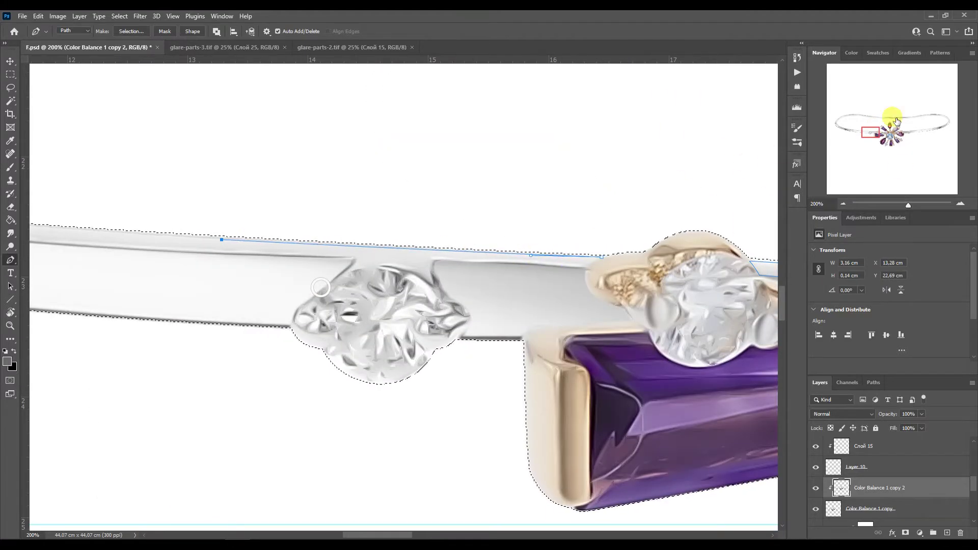
pyautogui.hscroll(-10, 660, 283)
pyautogui.scroll(1, 659, 284)
pyautogui.click(96, 226)
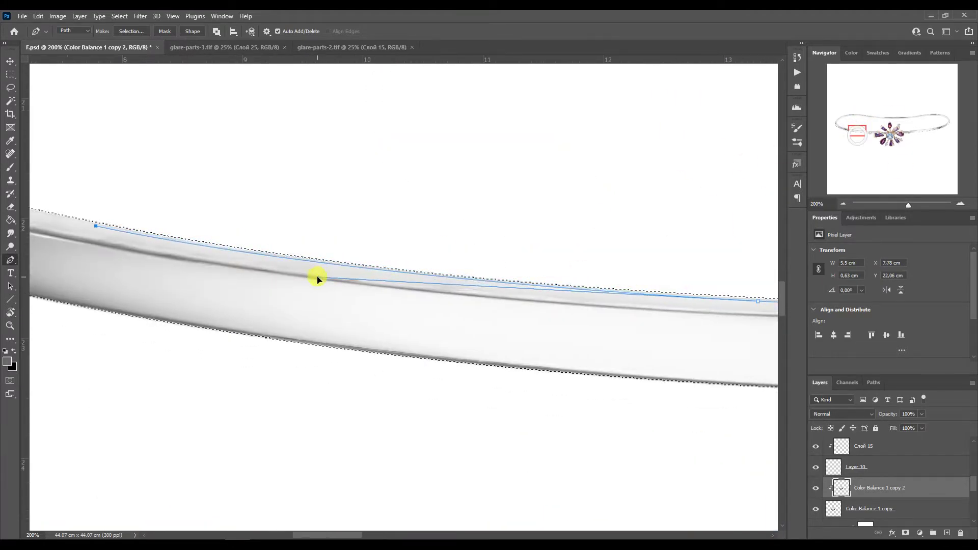
pyautogui.click(862, 131)
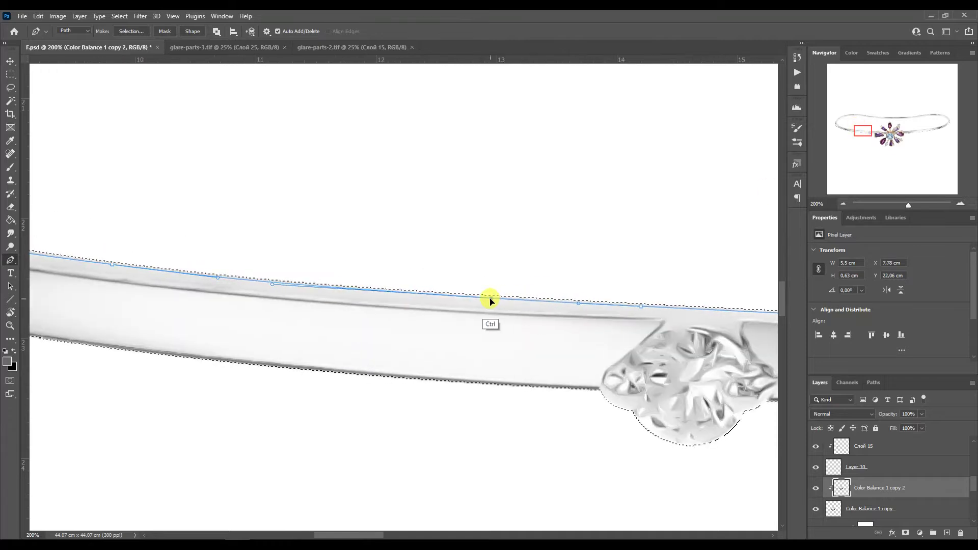
pyautogui.click(846, 131)
pyautogui.click(422, 327)
pyautogui.moveTo(511, 344); pyautogui.dragTo(557, 356)
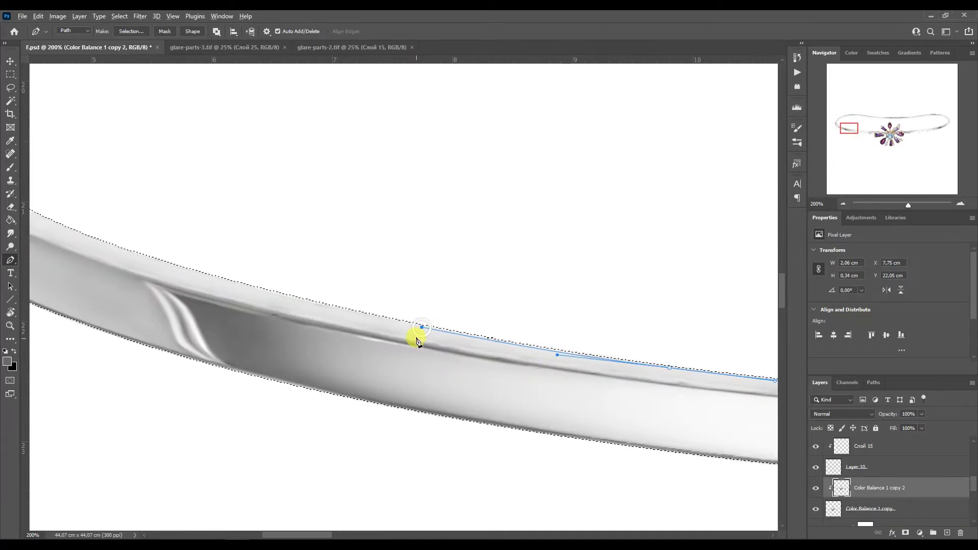
pyautogui.moveTo(421, 328); pyautogui.dragTo(353, 311)
# Continue the Pen path around the inside of the left bend and onto the reflection line of the back band.
pyautogui.click(839, 124)
pyautogui.scroll(-3, 572, 302)
pyautogui.hscroll(1, 572, 301)
pyautogui.moveTo(281, 164); pyautogui.dragTo(291, 171)
pyautogui.scroll(4, 256, 103)
pyautogui.hscroll(-2, 255, 102)
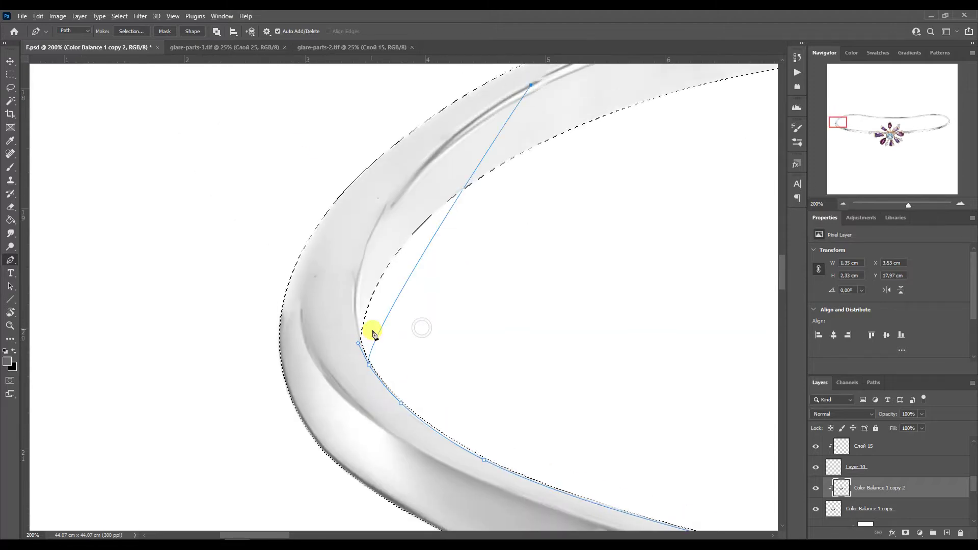
pyautogui.scroll(3, 603, 233)
pyautogui.hscroll(8, 382, 163)
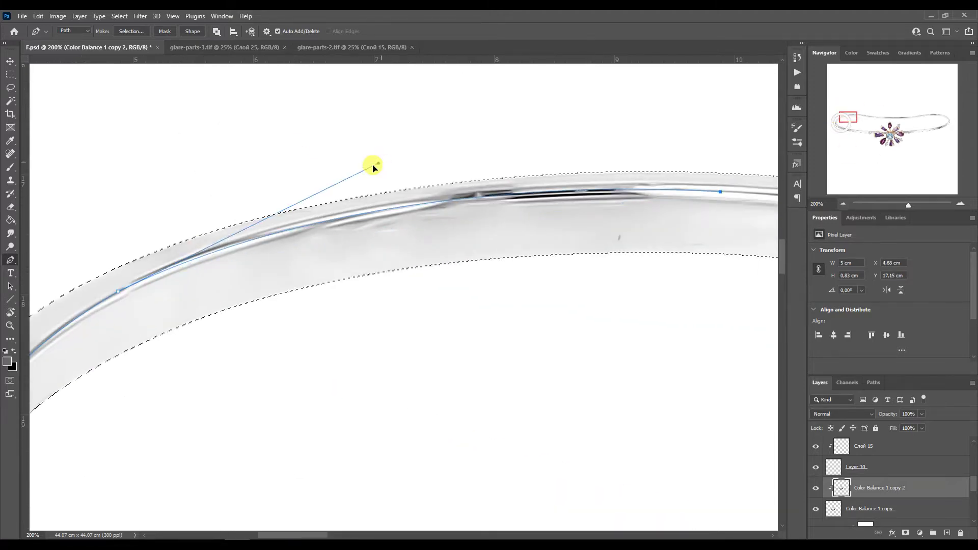
# Extend the Pen path along the back band's reflection line, past the flower to the start of the right bend.
pyautogui.hscroll(6, 387, 204)
pyautogui.click(859, 114)
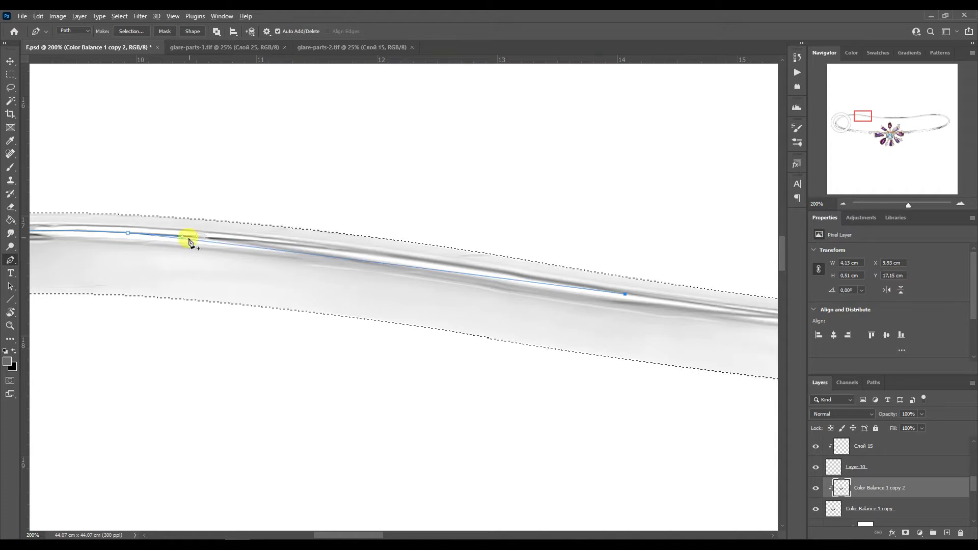
pyautogui.click(843, 203)
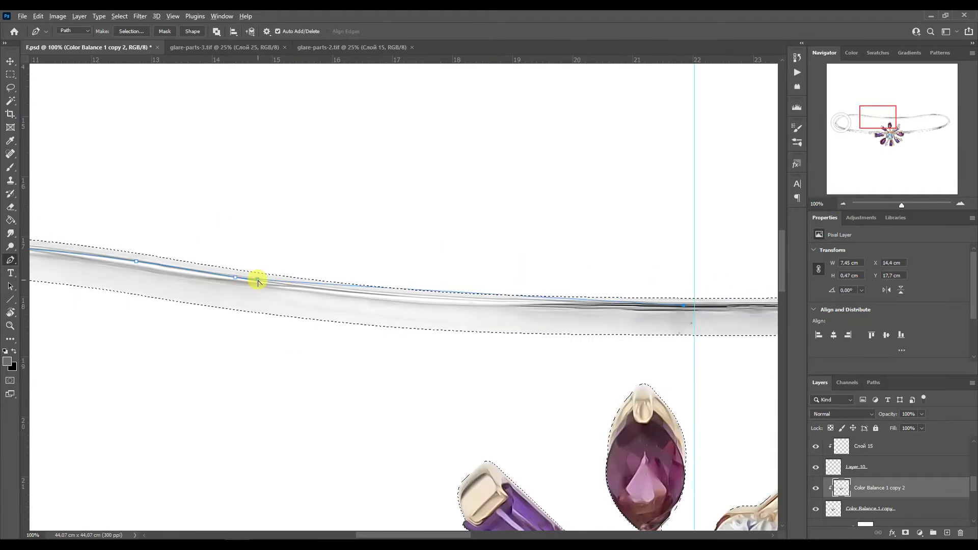
pyautogui.hscroll(5, 446, 309)
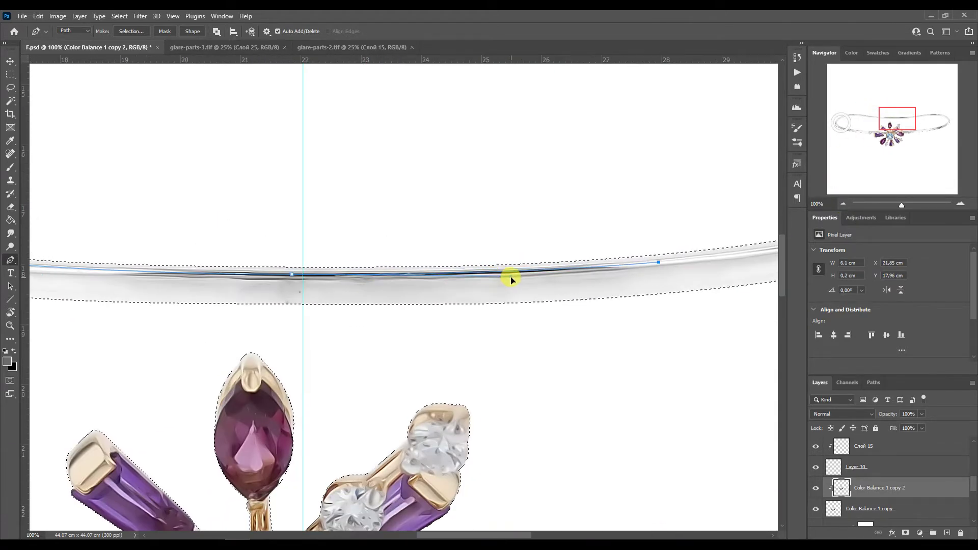
pyautogui.click(660, 264)
pyautogui.hscroll(4, 564, 274)
pyautogui.hscroll(4, 563, 268)
pyautogui.moveTo(562, 270); pyautogui.dragTo(534, 265)
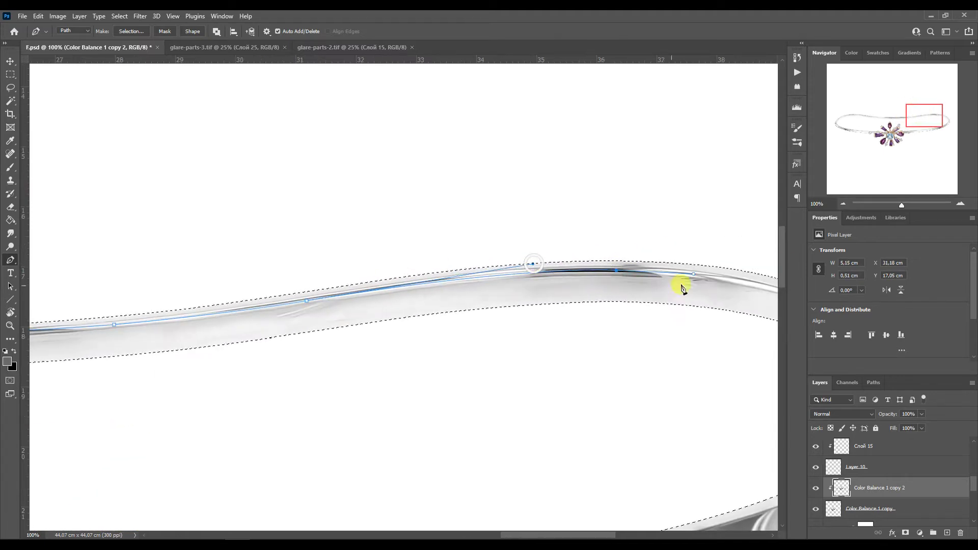
pyautogui.hscroll(3, 534, 265)
# Curve the Pen path around the inside of the right bend and onto the top edge of the right front band.
pyautogui.click(960, 203)
pyautogui.moveTo(934, 116); pyautogui.dragTo(942, 122)
pyautogui.click(566, 345)
pyautogui.moveTo(644, 207); pyautogui.dragTo(667, 289)
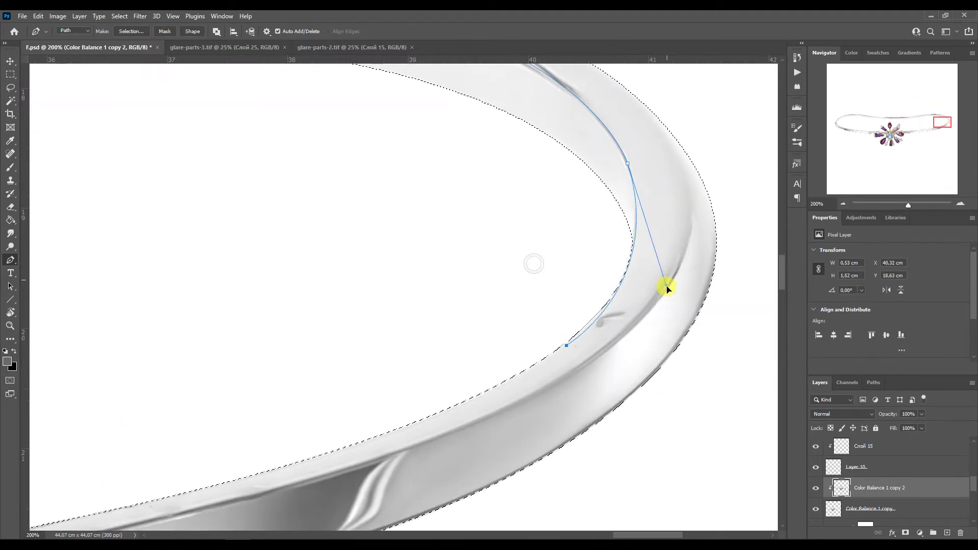
pyautogui.moveTo(632, 254); pyautogui.dragTo(634, 328)
pyautogui.click(242, 480)
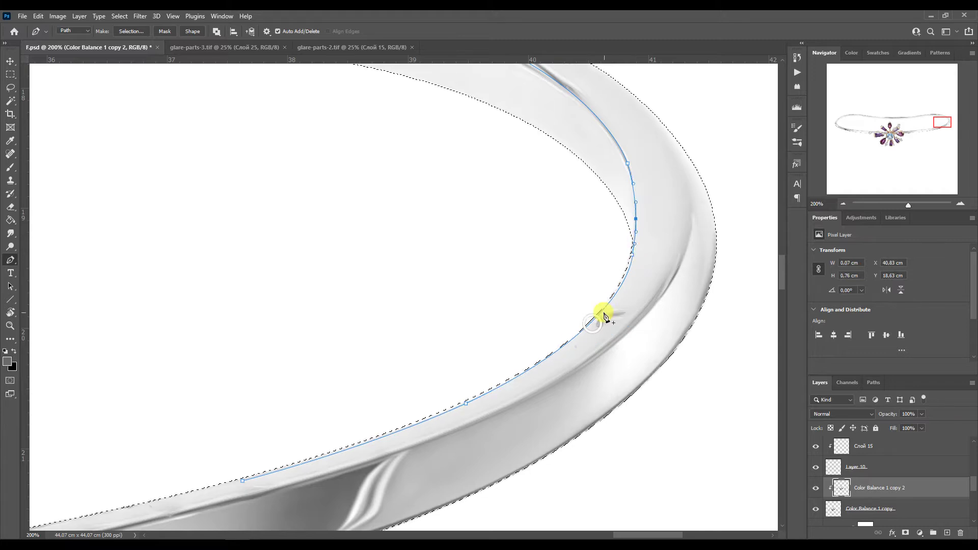
# Run the Pen path along the top edge of the right front band to the flower's gold prong.
pyautogui.click(935, 126)
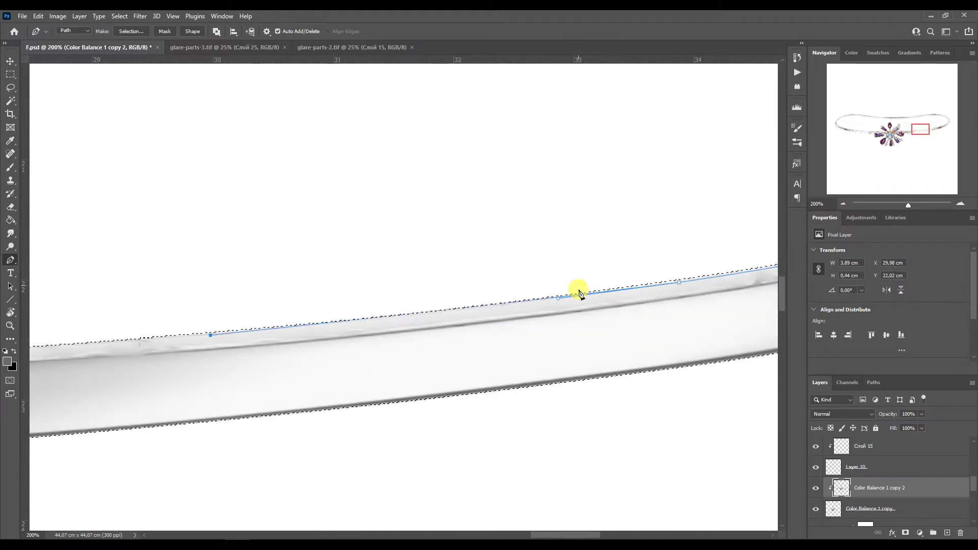
pyautogui.click(445, 309)
pyautogui.click(914, 130)
pyautogui.moveTo(471, 312); pyautogui.dragTo(397, 318)
pyautogui.click(907, 131)
pyautogui.click(213, 312)
pyautogui.click(202, 323)
# Bring the Pen path back under the top rim, over the small diamond setting and along the right front band.
pyautogui.click(425, 306)
pyautogui.moveTo(451, 306); pyautogui.dragTo(466, 303)
pyautogui.click(513, 299)
pyautogui.moveTo(500, 309); pyautogui.dragTo(498, 300)
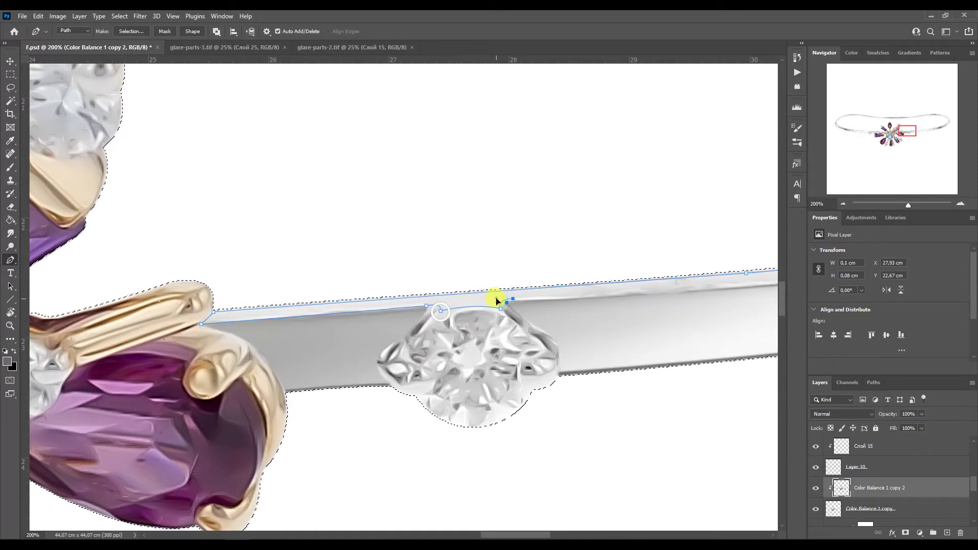
pyautogui.hscroll(5, 515, 298)
pyautogui.click(747, 243)
pyautogui.moveTo(101, 298); pyautogui.dragTo(226, 312)
pyautogui.click(480, 273)
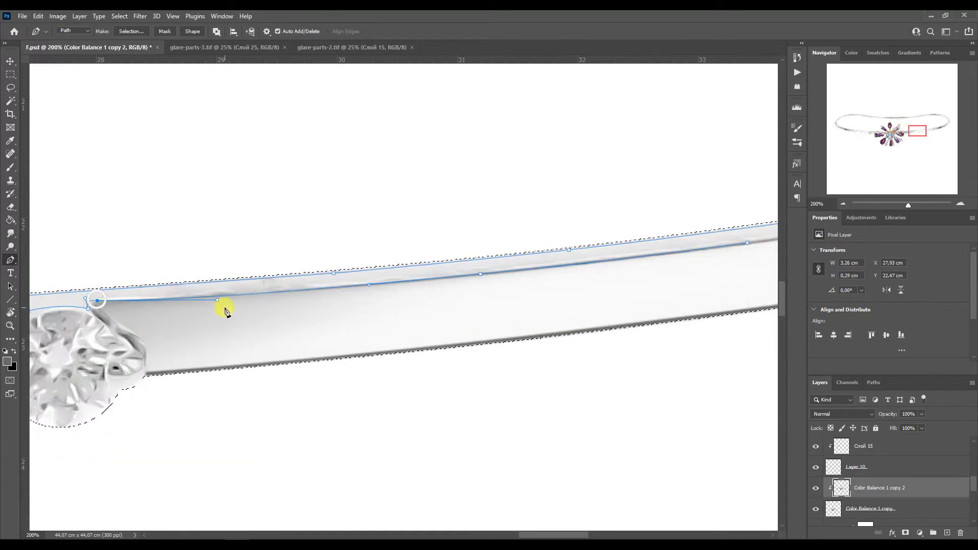
# Trace the edge between the rim and the front face past the glare and up around the right bend.
pyautogui.hscroll(8, 465, 306)
pyautogui.moveTo(553, 260); pyautogui.dragTo(684, 224)
pyautogui.moveTo(747, 194); pyautogui.dragTo(459, 389)
pyautogui.moveTo(529, 329); pyautogui.dragTo(578, 310)
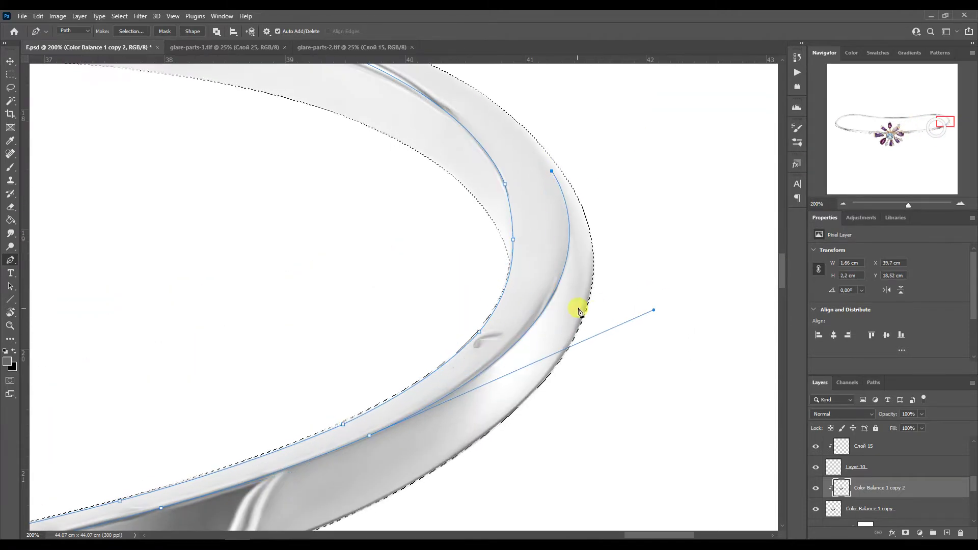
pyautogui.click(552, 171)
# Curve the Pen path over the right bend and onto the outer top edge of the back band.
pyautogui.moveTo(940, 118); pyautogui.dragTo(937, 112)
pyautogui.click(396, 233)
pyautogui.moveTo(664, 348); pyautogui.dragTo(621, 288)
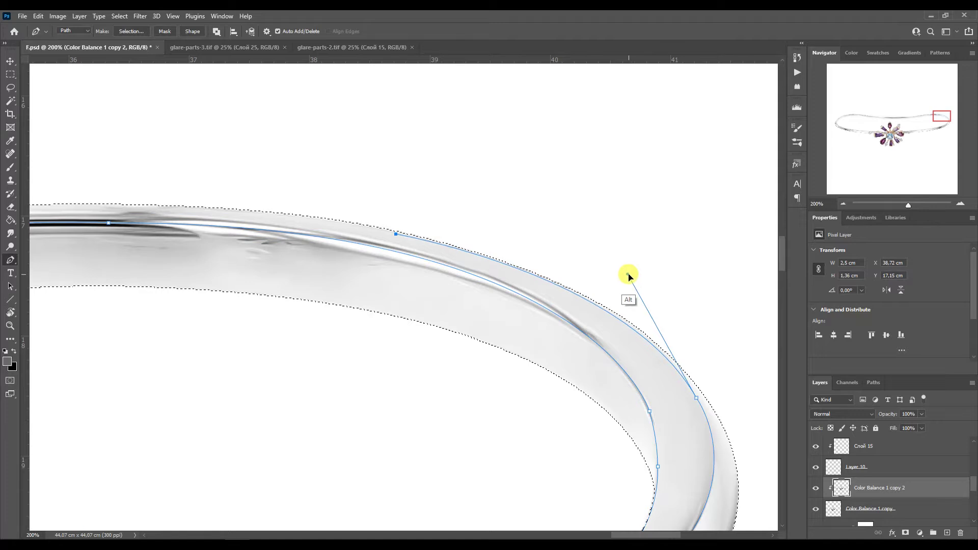
pyautogui.click(637, 329)
pyautogui.moveTo(396, 234); pyautogui.dragTo(306, 215)
pyautogui.moveTo(306, 215); pyautogui.dragTo(574, 257)
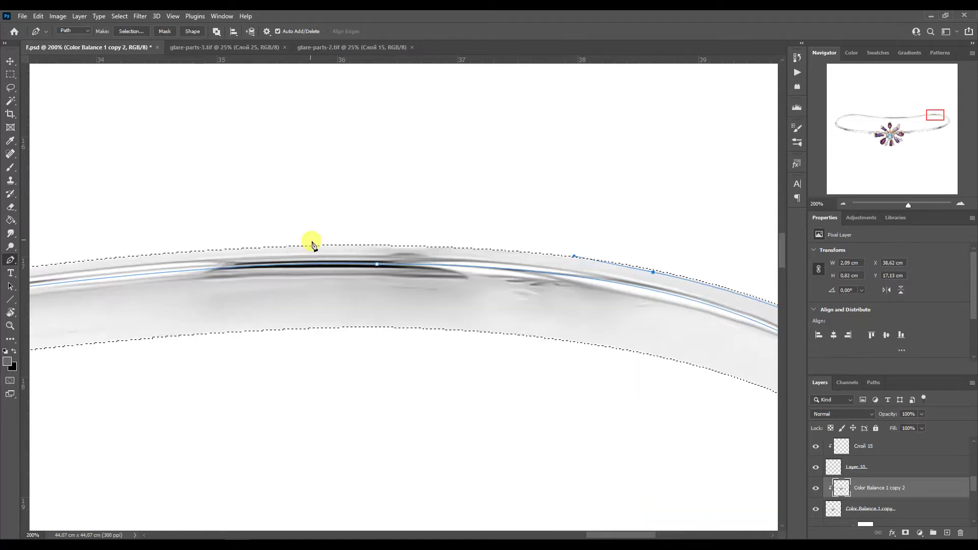
pyautogui.moveTo(932, 111); pyautogui.dragTo(919, 113)
pyautogui.moveTo(650, 227); pyautogui.dragTo(534, 225)
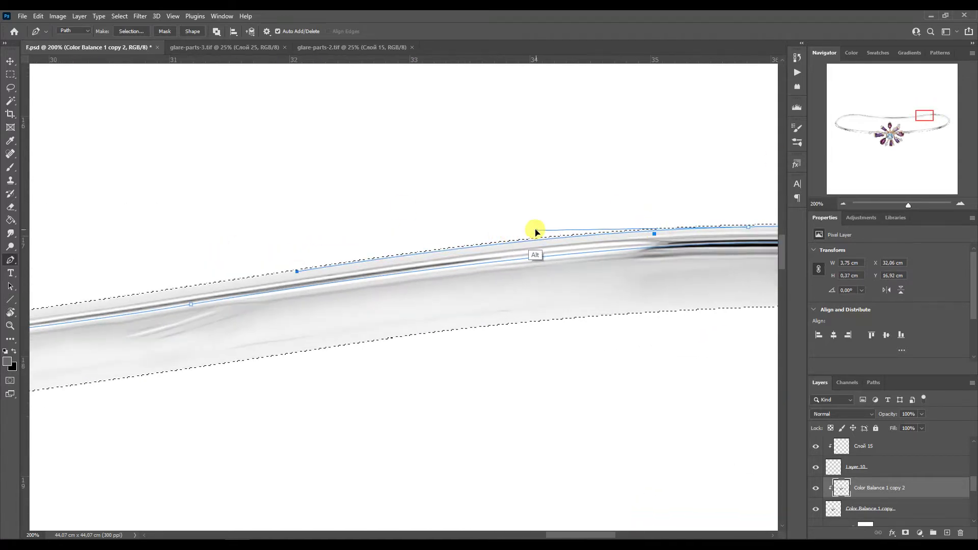
# Run the Pen path along the back band's top edge from the right side past the centre guide.
pyautogui.moveTo(916, 113); pyautogui.dragTo(899, 118)
pyautogui.click(286, 300)
pyautogui.click(843, 204)
pyautogui.moveTo(611, 245); pyautogui.dragTo(542, 251)
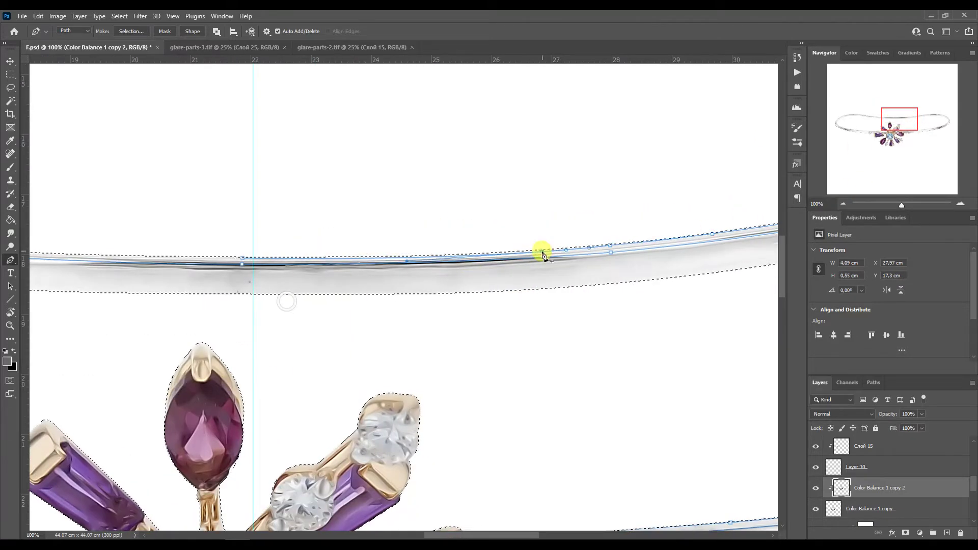
pyautogui.moveTo(692, 236); pyautogui.dragTo(711, 231)
pyautogui.hscroll(-8, 700, 243)
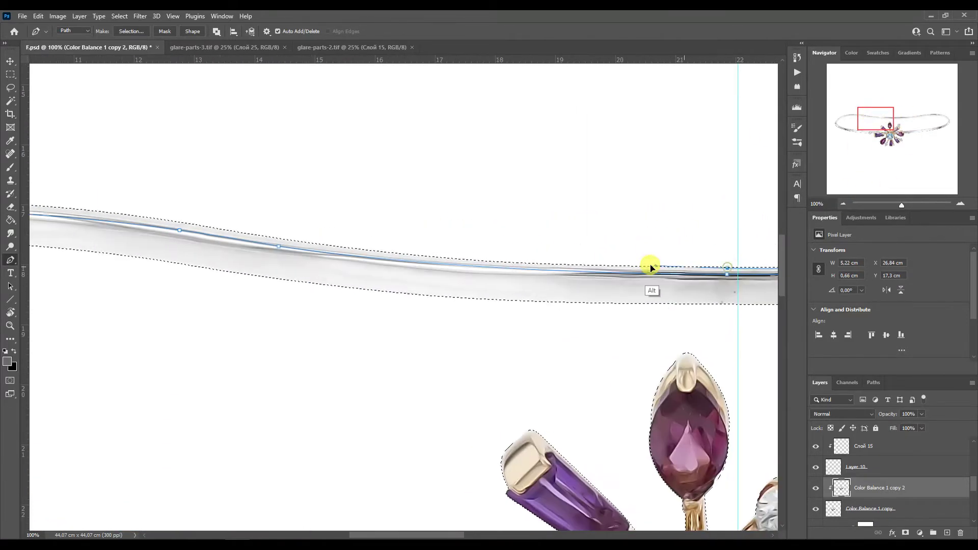
# Extend the Pen path along the left back band's top edge to the crest before the left bend.
pyautogui.scroll(2, 375, 252)
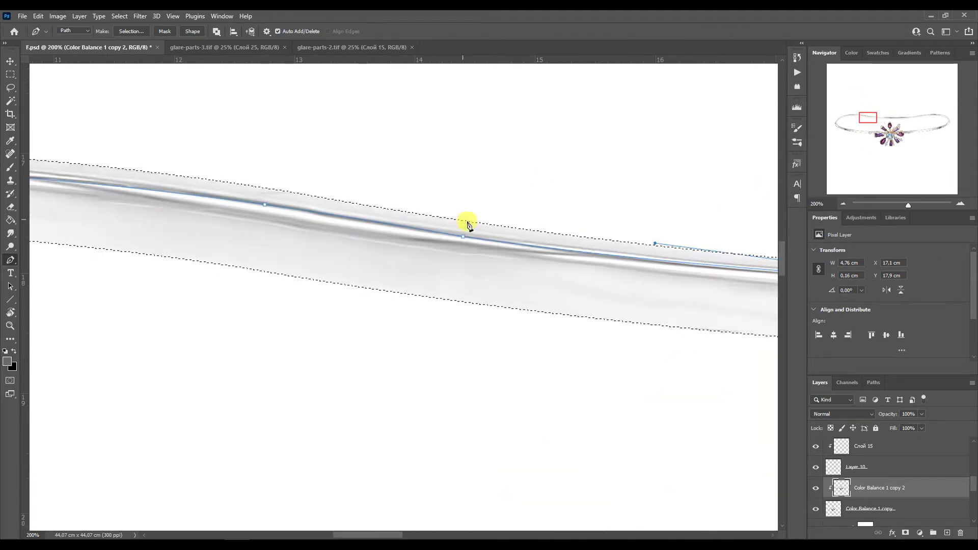
pyautogui.hscroll(-6, 712, 244)
pyautogui.moveTo(229, 177); pyautogui.dragTo(390, 174)
pyautogui.hscroll(-5, 569, 218)
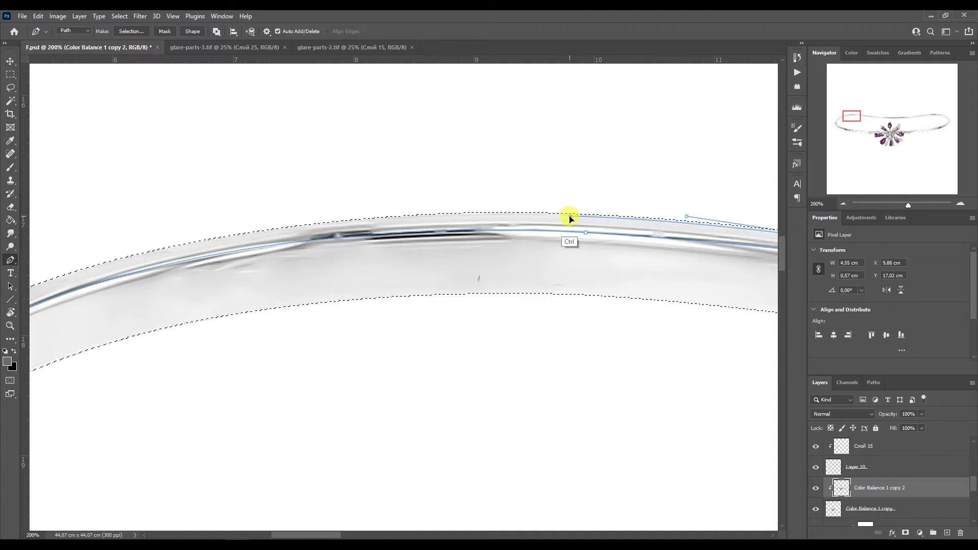
pyautogui.moveTo(452, 214); pyautogui.dragTo(484, 232)
# Trace the path around the left bend and along the rim's lower edge to the small diamond on the left front band.
pyautogui.moveTo(302, 283); pyautogui.dragTo(286, 279)
pyautogui.click(367, 298)
pyautogui.moveTo(283, 476); pyautogui.dragTo(284, 207)
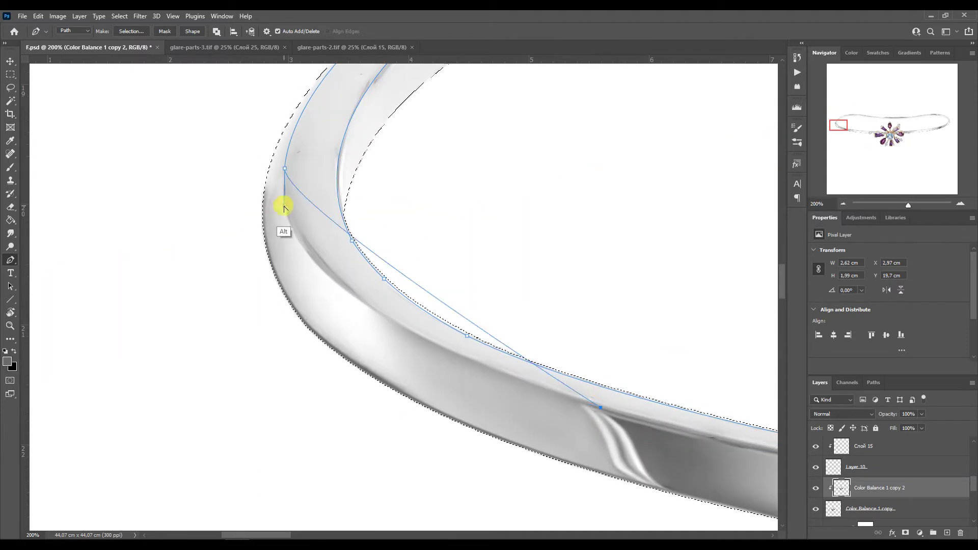
pyautogui.click(851, 134)
pyautogui.moveTo(852, 133); pyautogui.dragTo(847, 132)
pyautogui.moveTo(208, 245); pyautogui.dragTo(284, 271)
pyautogui.moveTo(849, 131); pyautogui.dragTo(866, 132)
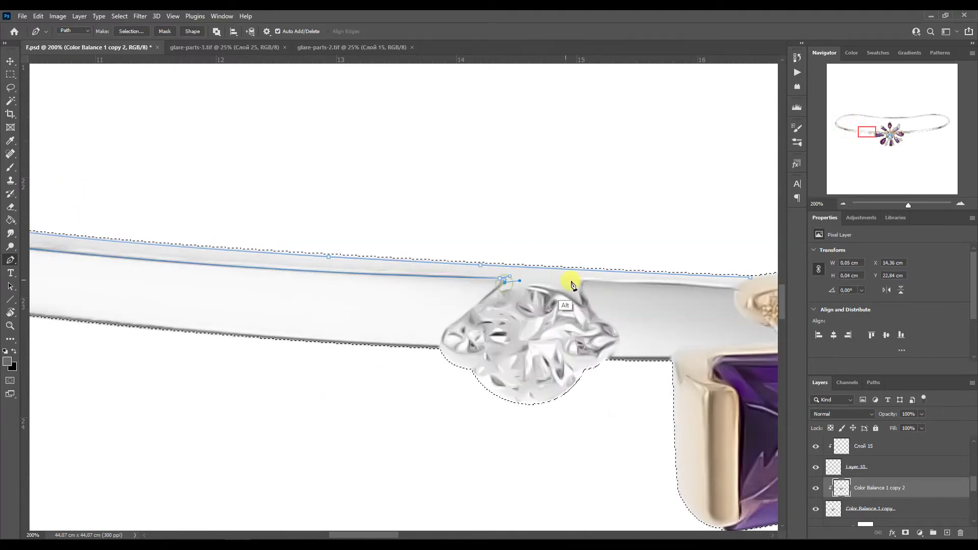
# Finish the left front rim outline at the flower and outline the rim piece between the flower's upper right petals.
pyautogui.click(738, 287)
pyautogui.click(750, 278)
pyautogui.moveTo(864, 130); pyautogui.dragTo(891, 131)
pyautogui.click(547, 248)
pyautogui.click(528, 249)
pyautogui.click(485, 251)
pyautogui.click(468, 266)
# Close the path, convert it to a selection and copy the rim to a new layer.
pyautogui.click(541, 261)
pyautogui.hotkey('ctrl', 'Return')
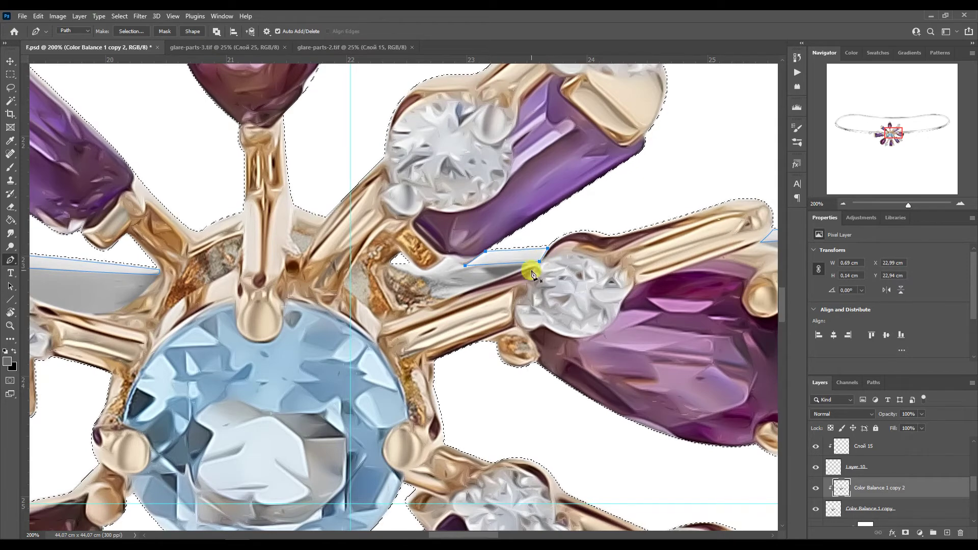
pyautogui.hotkey('ctrl', 'j')
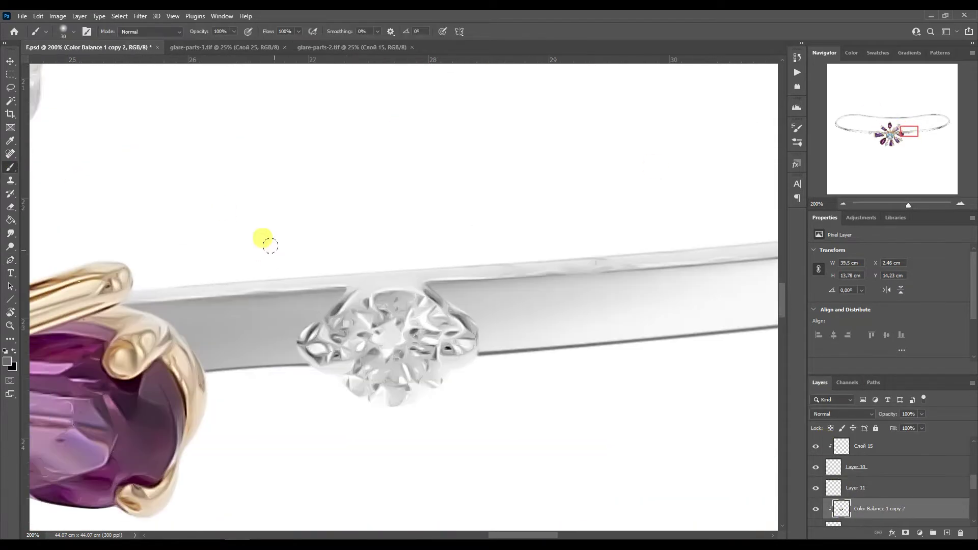
# Paint a thin dark gray line along the top edge of the right front band with a soft brush.
pyautogui.click(954, 207)
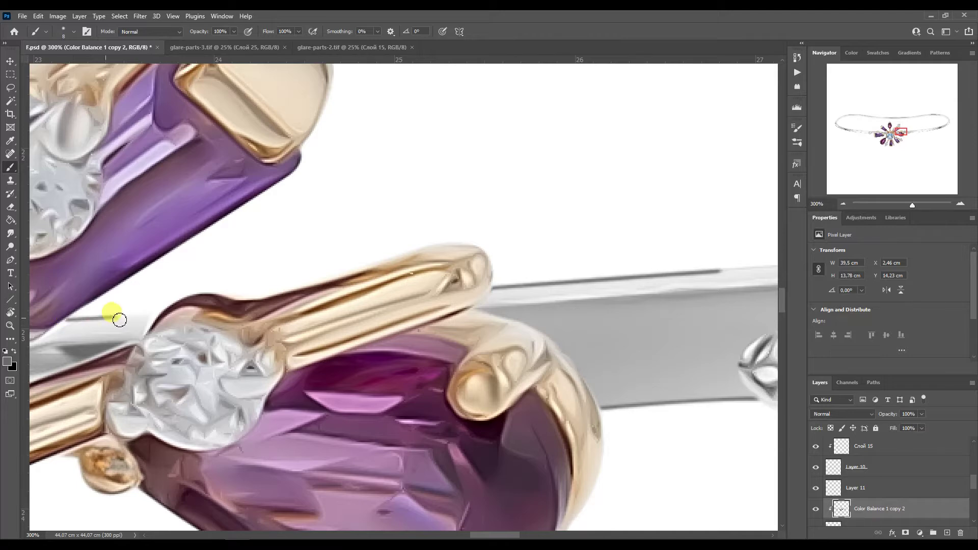
pyautogui.hscroll(5, 326, 372)
pyautogui.scroll(3, 480, 419)
pyautogui.hscroll(15, 564, 413)
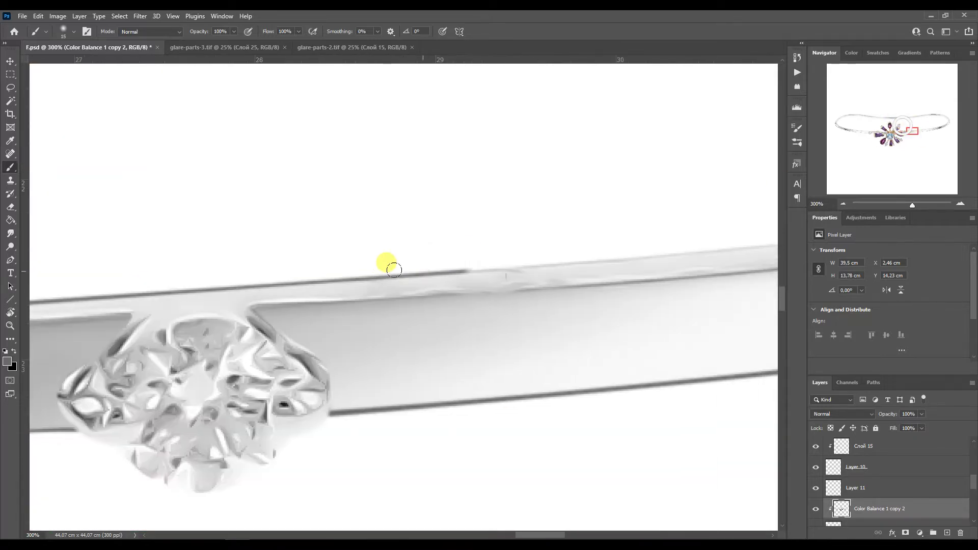
pyautogui.scroll(-1, 924, 128)
pyautogui.hscroll(13, 468, 262)
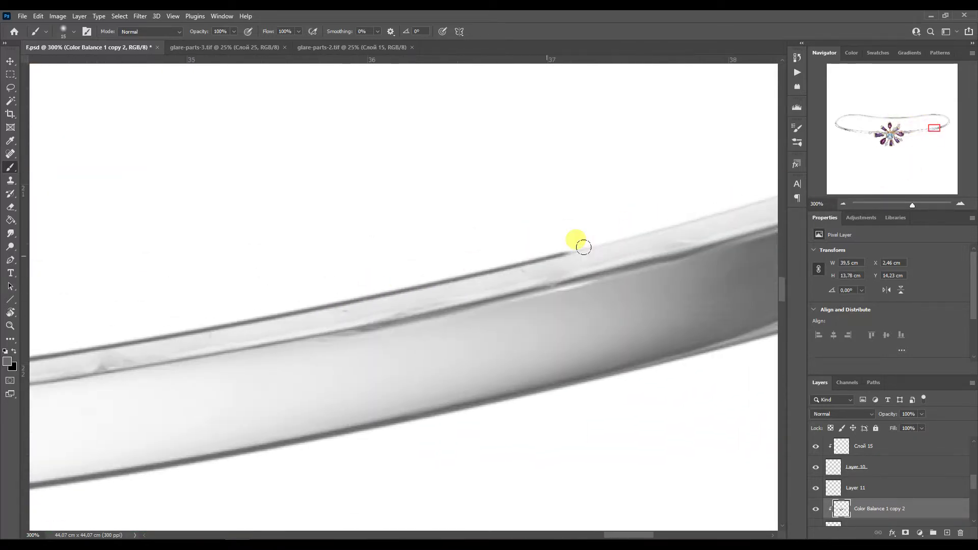
# Paint dark gray edge lines along the inner rim and the outer contour of the right bend.
pyautogui.scroll(5, 624, 262)
pyautogui.scroll(4, 606, 310)
pyautogui.hscroll(1, 606, 310)
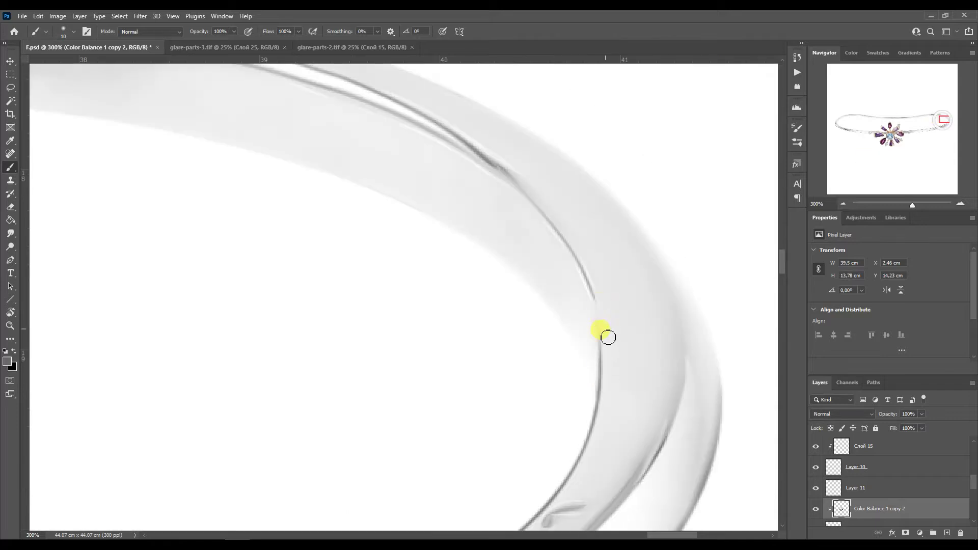
pyautogui.press(']')
pyautogui.moveTo(710, 280); pyautogui.dragTo(739, 409)
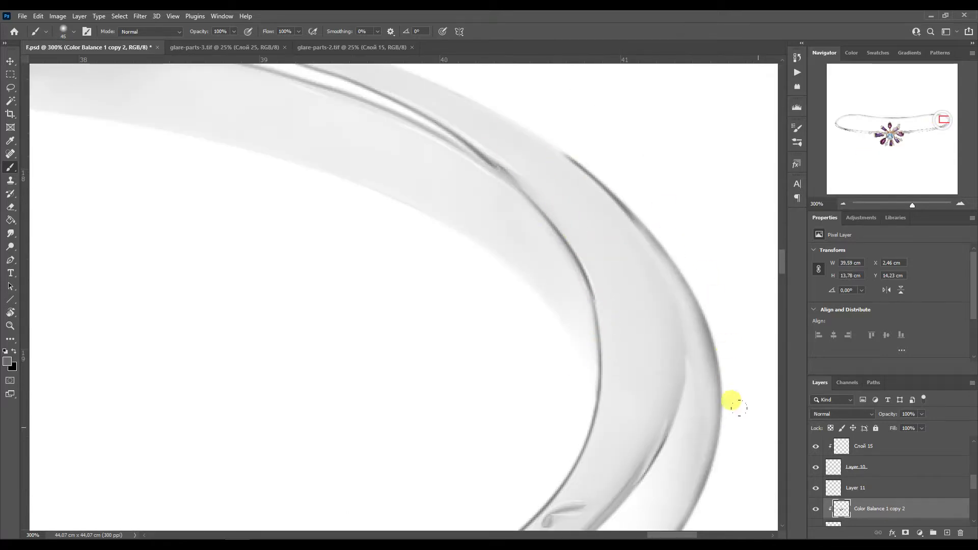
# Paint the thin dark outline along the top edge of the right back band with a smaller brush.
pyautogui.click(924, 119)
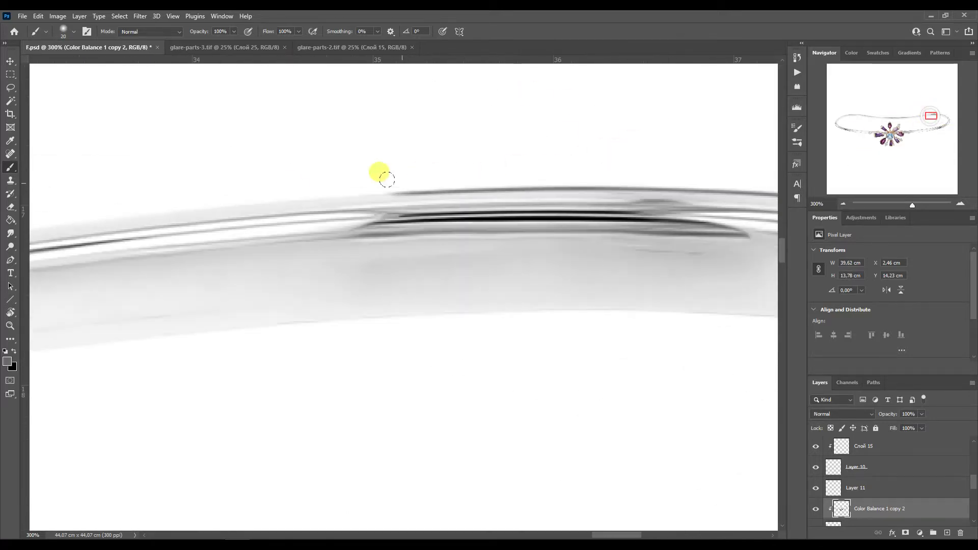
pyautogui.press('[')
pyautogui.press('[')
pyautogui.press('[')
pyautogui.click(901, 80)
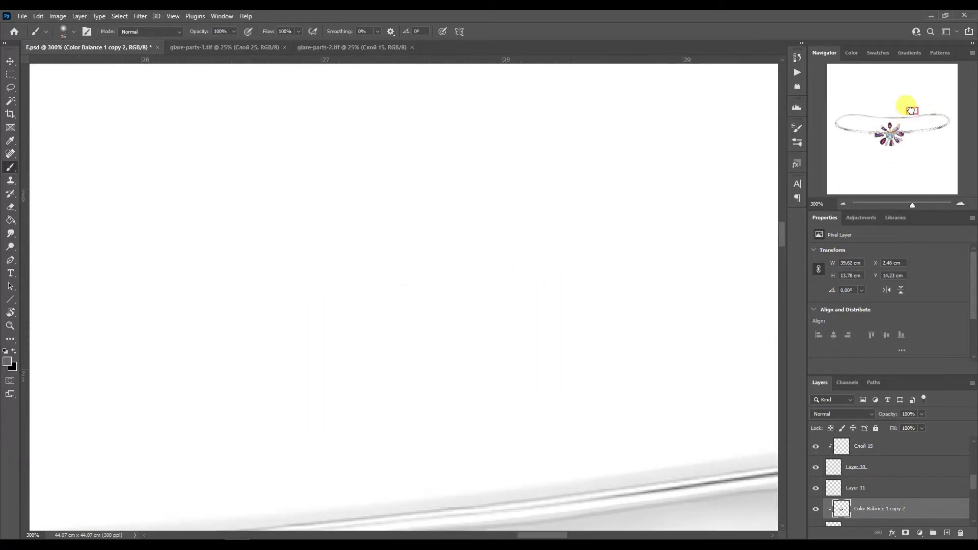
pyautogui.click(919, 115)
pyautogui.moveTo(207, 307); pyautogui.dragTo(68, 328)
# Continue the dark outline along the back band's top edge toward the vertical centre guide.
pyautogui.click(910, 116)
pyautogui.moveTo(561, 261); pyautogui.dragTo(33, 308)
pyautogui.click(903, 117)
pyautogui.moveTo(514, 253); pyautogui.dragTo(30, 273)
pyautogui.click(896, 117)
pyautogui.moveTo(508, 284); pyautogui.dragTo(252, 298)
pyautogui.click(886, 115)
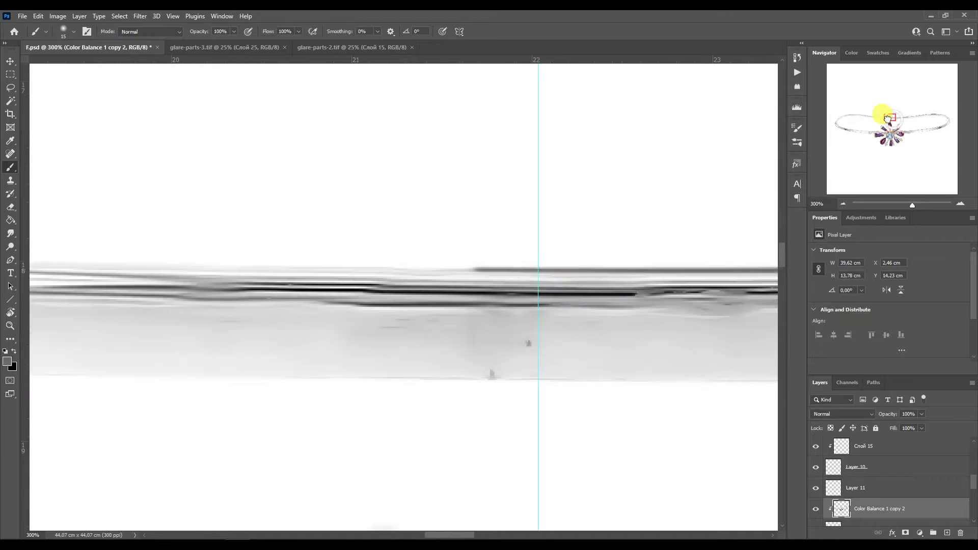
# Extend the dark top outline from the centre guide along the left part of the back band.
pyautogui.moveTo(407, 279); pyautogui.dragTo(53, 284)
pyautogui.click(883, 117)
pyautogui.moveTo(352, 289)
pyautogui.mouseDown()
pyautogui.moveTo(498, 288)
pyautogui.moveTo(30, 287)
pyautogui.mouseUp()
pyautogui.click(873, 117)
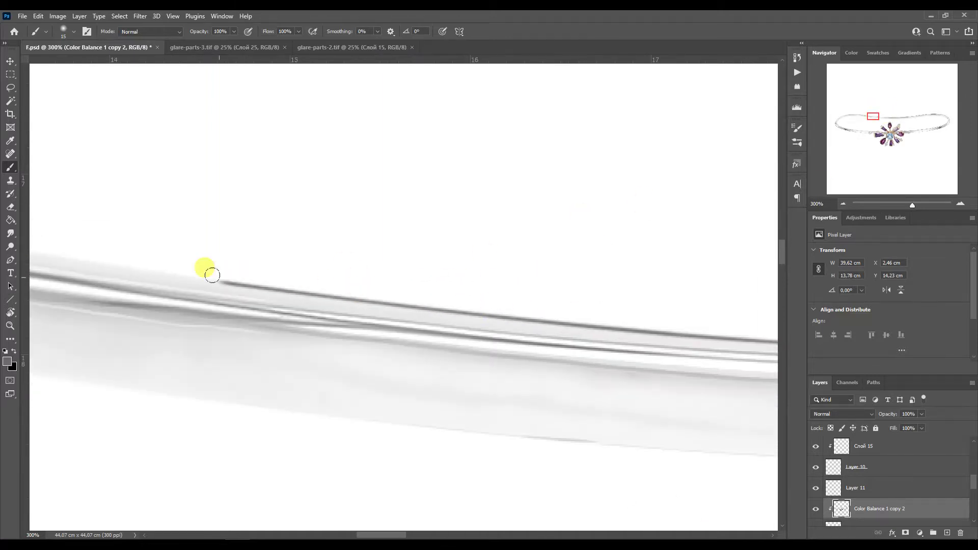
pyautogui.moveTo(212, 275); pyautogui.dragTo(58, 257)
# Paint the dark outline over the left back crest and down around the outside of the left bend.
pyautogui.click(865, 114)
pyautogui.click(855, 116)
pyautogui.moveTo(611, 293)
pyautogui.mouseDown()
pyautogui.moveTo(447, 298)
pyautogui.moveTo(103, 285)
pyautogui.mouseUp()
pyautogui.click(848, 114)
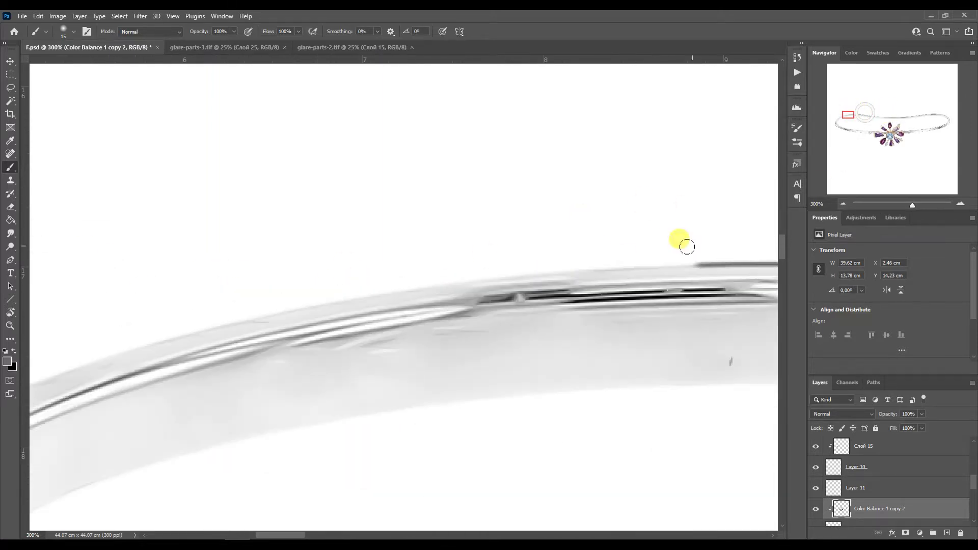
pyautogui.moveTo(385, 293); pyautogui.dragTo(350, 284)
pyautogui.click(839, 115)
pyautogui.moveTo(524, 285); pyautogui.dragTo(360, 381)
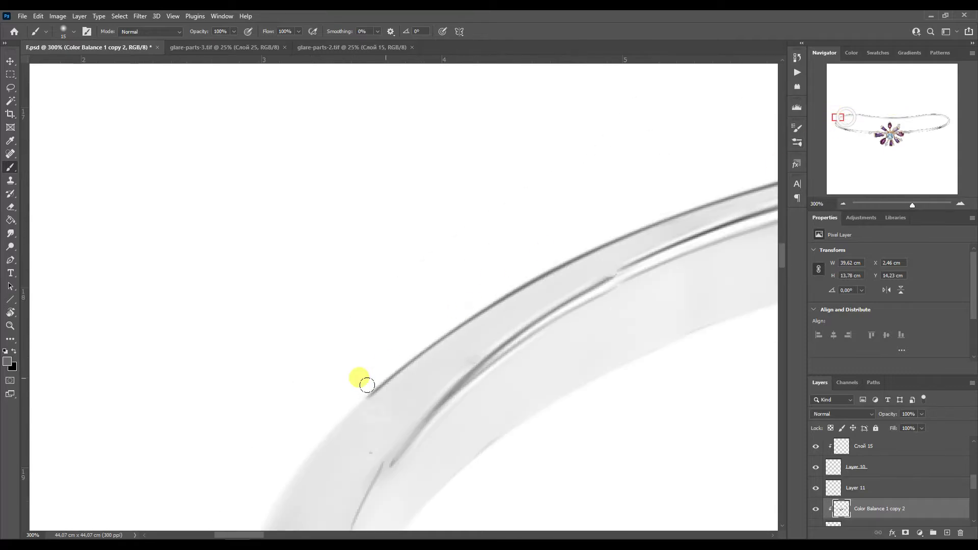
pyautogui.click(833, 121)
pyautogui.click(842, 203)
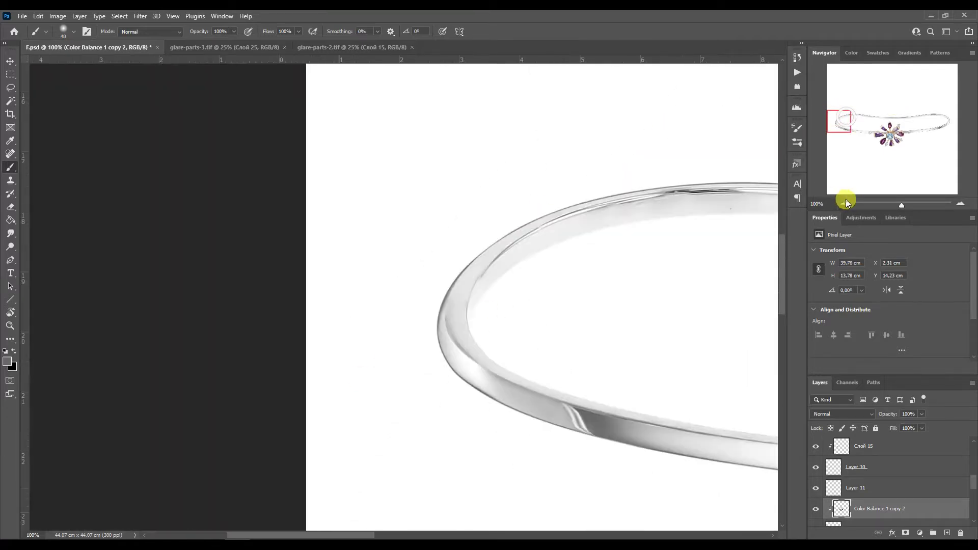
# Bring a curved glare from glare-parts-3.tif into F.psd and clip it to Layer 11.
pyautogui.click(937, 128)
pyautogui.moveTo(937, 128); pyautogui.dragTo(872, 121)
pyautogui.click(856, 487)
pyautogui.click(198, 46)
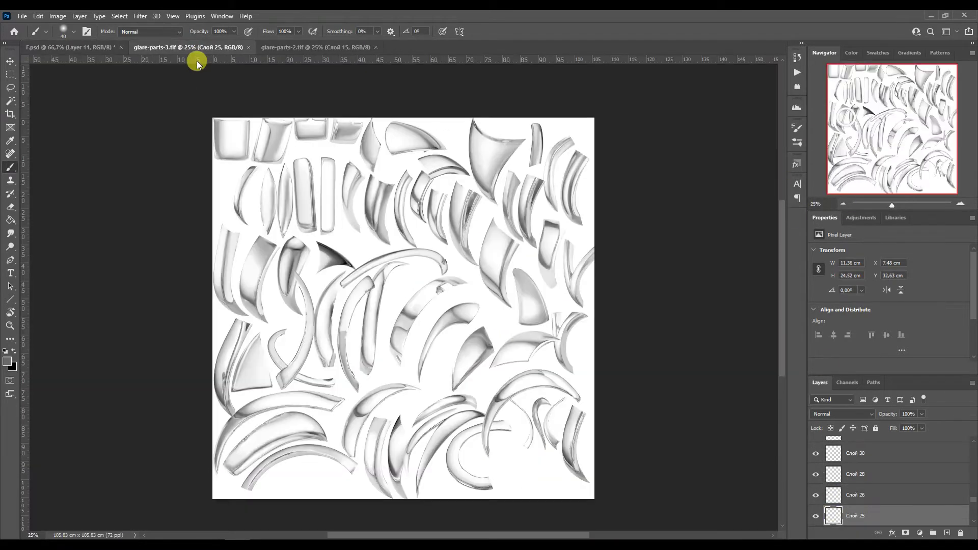
pyautogui.press('v')
pyautogui.click(316, 47)
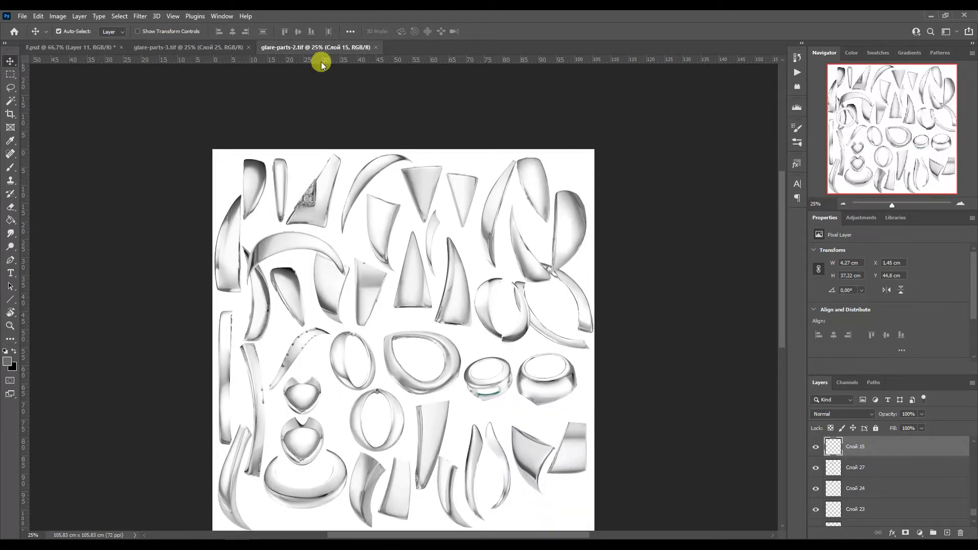
pyautogui.click(188, 47)
pyautogui.moveTo(320, 200); pyautogui.dragTo(365, 283)
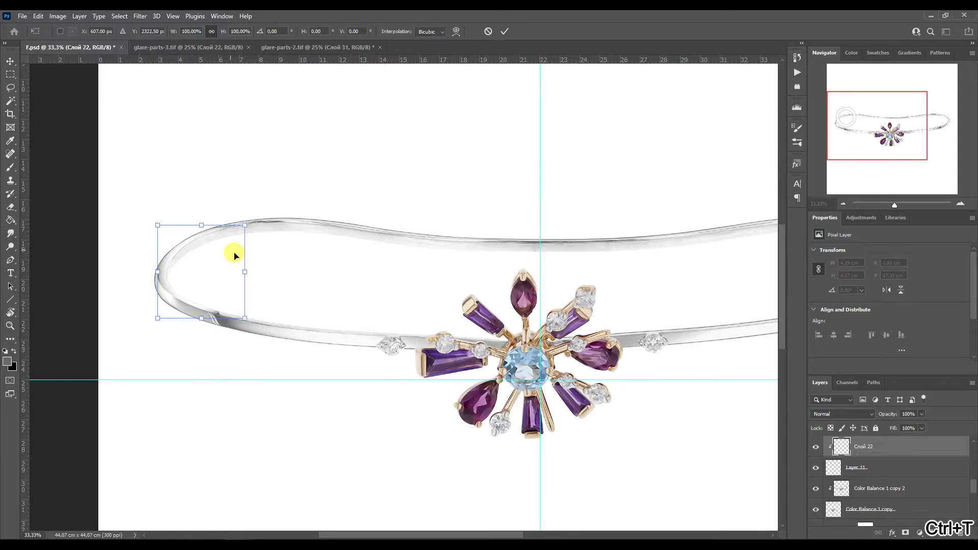
# Enlarge the glare and warp it to follow the left half of the band's rim.
pyautogui.moveTo(246, 225); pyautogui.dragTo(393, 301)
pyautogui.hotkey('ctrl', 't')
pyautogui.rightClick(342, 279)
pyautogui.click(361, 352)
pyautogui.moveTo(396, 214); pyautogui.dragTo(622, 236)
pyautogui.moveTo(531, 316); pyautogui.dragTo(480, 240)
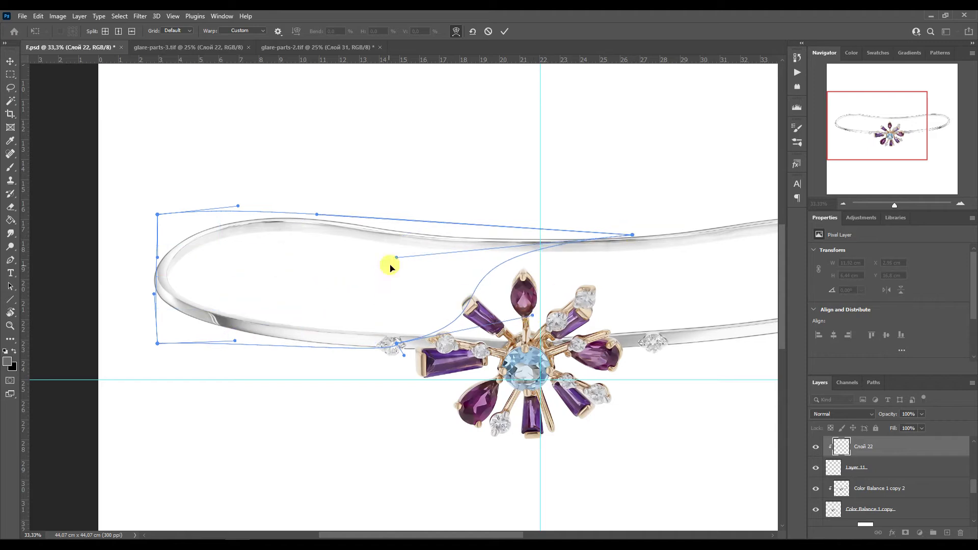
pyautogui.press('Return')
# Duplicate the warped glare, flip the copy horizontally and move it over the right half of the band.
pyautogui.hotkey('ctrl', '-')
pyautogui.hotkey('ctrl', 'j')
pyautogui.hotkey('ctrl', 't')
pyautogui.rightClick(471, 246)
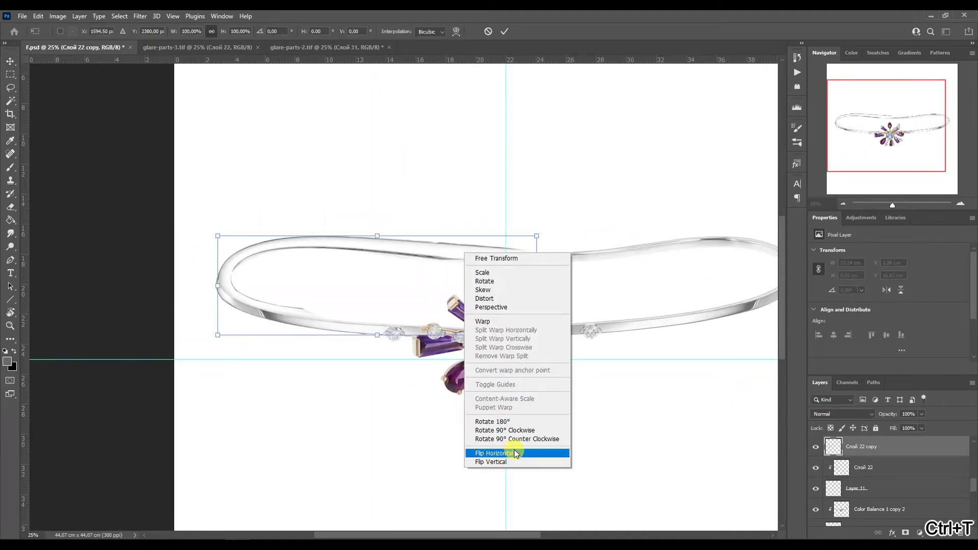
pyautogui.click(512, 447)
pyautogui.hscroll(3, 645, 279)
pyautogui.moveTo(646, 279); pyautogui.dragTo(712, 230)
pyautogui.press('Return')
# Warp the flipped glare copy to fit the rim around the right bend.
pyautogui.hotkey('ctrl', 't')
pyautogui.rightClick(534, 277)
pyautogui.click(556, 356)
pyautogui.moveTo(450, 258); pyautogui.dragTo(407, 261)
pyautogui.moveTo(666, 261); pyautogui.dragTo(674, 261)
pyautogui.moveTo(646, 329)
pyautogui.mouseDown()
pyautogui.moveTo(609, 335)
pyautogui.moveTo(731, 306)
pyautogui.mouseUp()
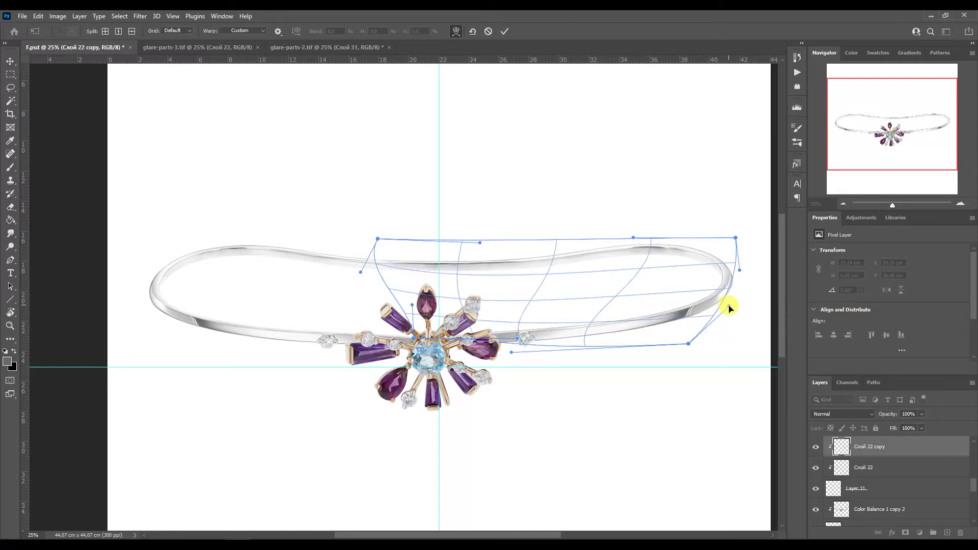
pyautogui.press('Return')
# Add a clipped layer above the glares and paint soft white along the right front rim with a 250 px brush.
pyautogui.press('b')
pyautogui.click(960, 203)
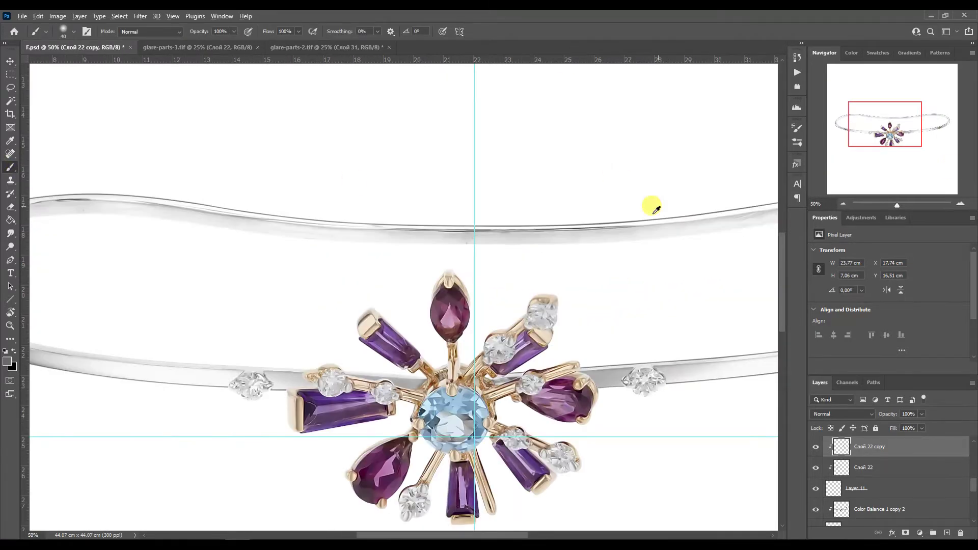
pyautogui.click(947, 533)
pyautogui.click(960, 204)
pyautogui.click(926, 131)
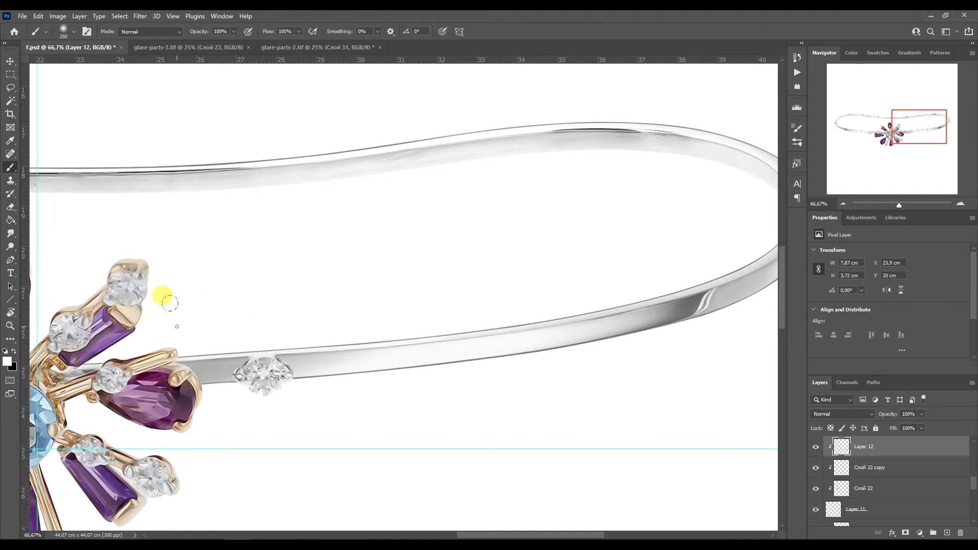
pyautogui.moveTo(919, 128); pyautogui.dragTo(892, 124)
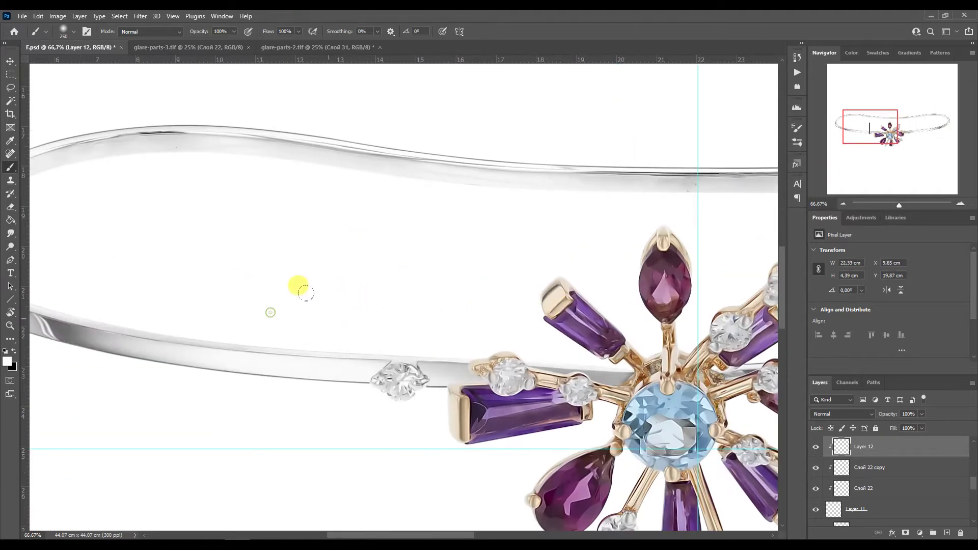
# Paint soft white along the left front rim toward the left bend on the same clipped layer.
pyautogui.moveTo(168, 279); pyautogui.dragTo(122, 268)
pyautogui.moveTo(870, 127); pyautogui.dragTo(855, 125)
pyautogui.moveTo(235, 293); pyautogui.dragTo(188, 277)
pyautogui.moveTo(857, 125); pyautogui.dragTo(883, 128)
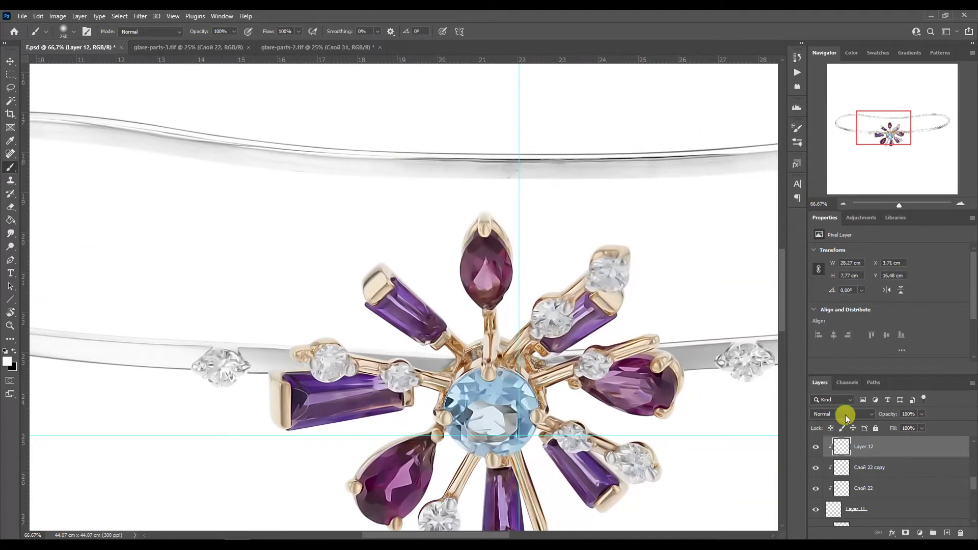
# On the Color Balance 1 copy 2 layer, paint a thin gray outline along the front band's upper edge, left of the flower.
pyautogui.scroll(-1, 866, 479)
pyautogui.click(876, 509)
pyautogui.click(960, 204)
pyautogui.click(960, 203)
pyautogui.moveTo(890, 127); pyautogui.dragTo(881, 134)
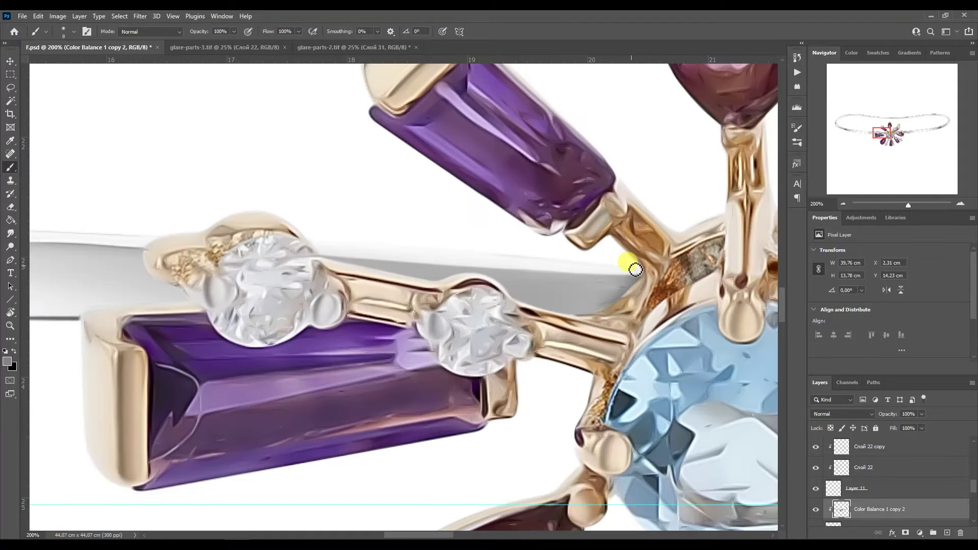
pyautogui.moveTo(319, 244); pyautogui.dragTo(575, 339)
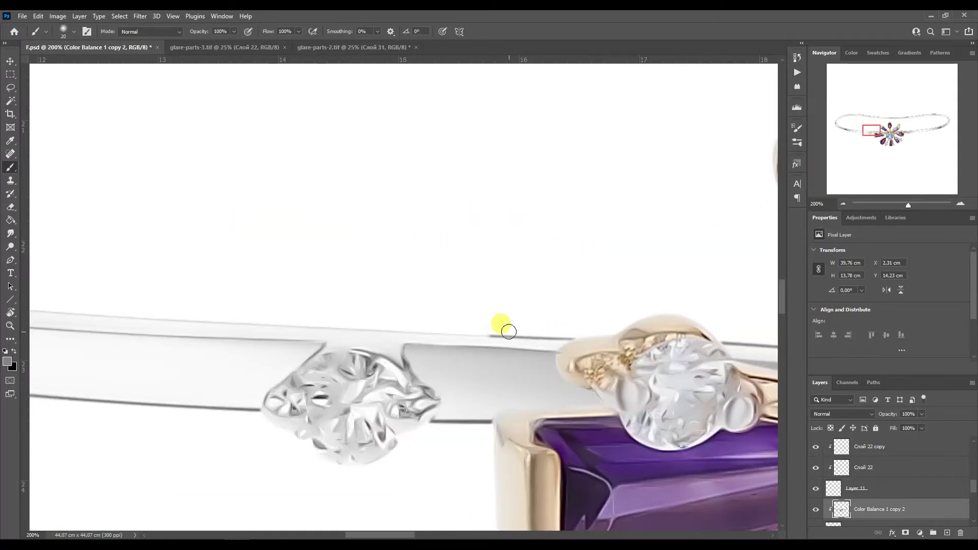
pyautogui.moveTo(337, 327); pyautogui.dragTo(515, 362)
pyautogui.moveTo(857, 129); pyautogui.dragTo(837, 126)
pyautogui.moveTo(382, 321); pyautogui.dragTo(496, 372)
# Merge Layer 12 with the two clipped glare layers below it, Слой 22 copy and Слой 22.
pyautogui.moveTo(837, 123); pyautogui.dragTo(945, 122)
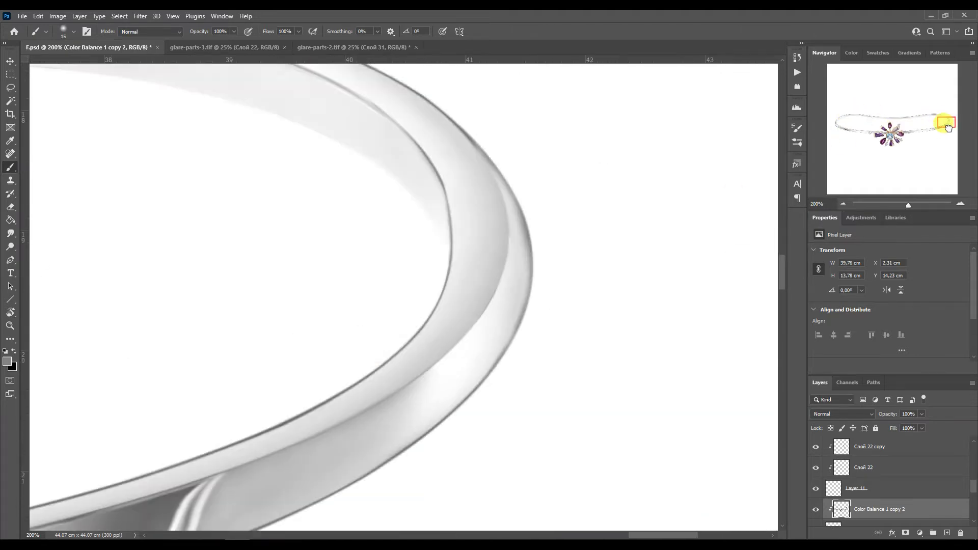
pyautogui.hotkey('ctrl', '-')
pyautogui.hotkey('ctrl', '-')
pyautogui.click(845, 470)
pyautogui.scroll(3, 844, 468)
pyautogui.click(844, 491)
pyautogui.scroll(-2, 844, 491)
pyautogui.hotkey('ctrl', 'd')
pyautogui.keyDown('shift'); pyautogui.click(844, 491); pyautogui.keyUp('shift')
pyautogui.hotkey('ctrl', 'e')
pyautogui.click(918, 127)
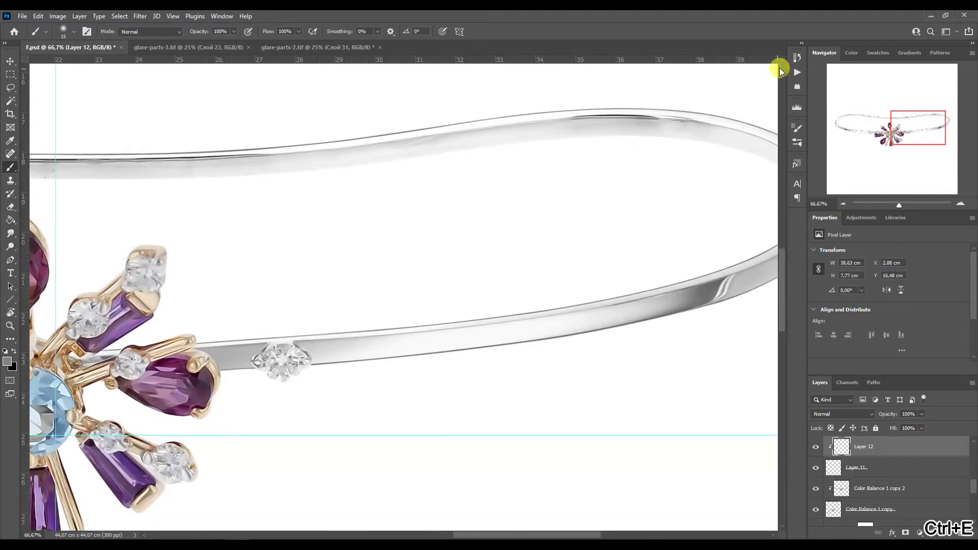
pyautogui.click(796, 72)
pyautogui.click(724, 520)
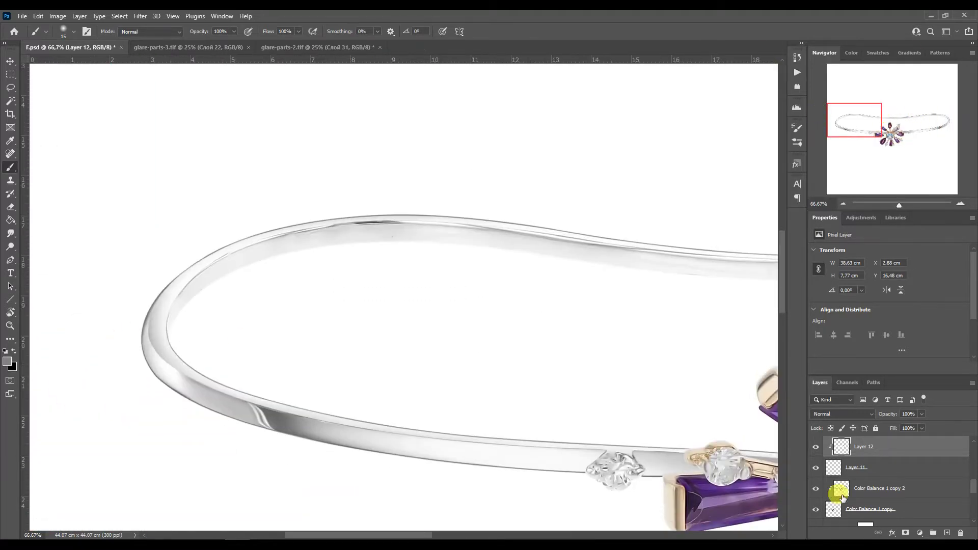
# On the Color Balance 1 copy 2 layer, start a pen path tracing the rim's inner edge from the left bend to the back band.
pyautogui.click(960, 203)
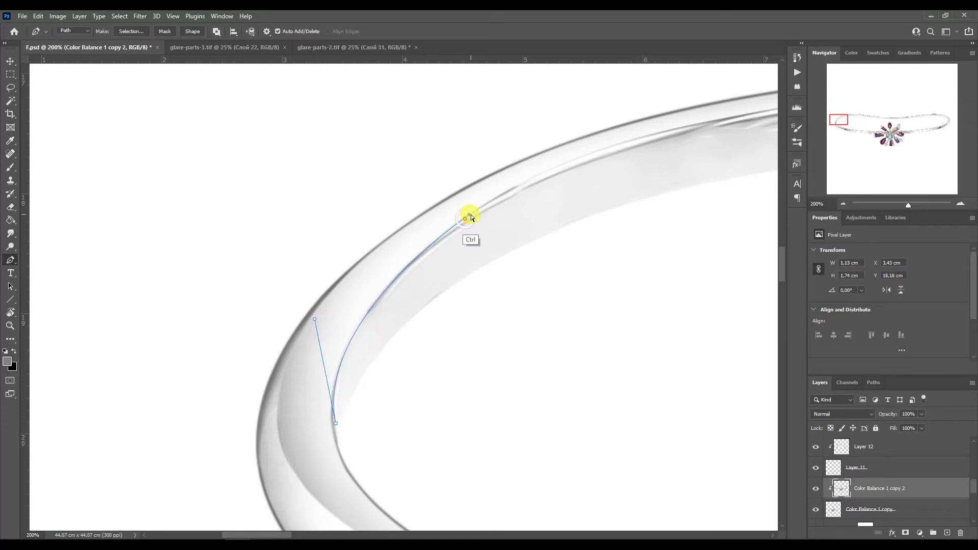
pyautogui.moveTo(469, 215); pyautogui.dragTo(524, 180)
pyautogui.moveTo(525, 179); pyautogui.dragTo(52, 303)
pyautogui.click(502, 213)
pyautogui.moveTo(501, 213); pyautogui.dragTo(705, 233)
pyautogui.moveTo(255, 325); pyautogui.dragTo(377, 250)
pyautogui.moveTo(334, 290); pyautogui.dragTo(328, 276)
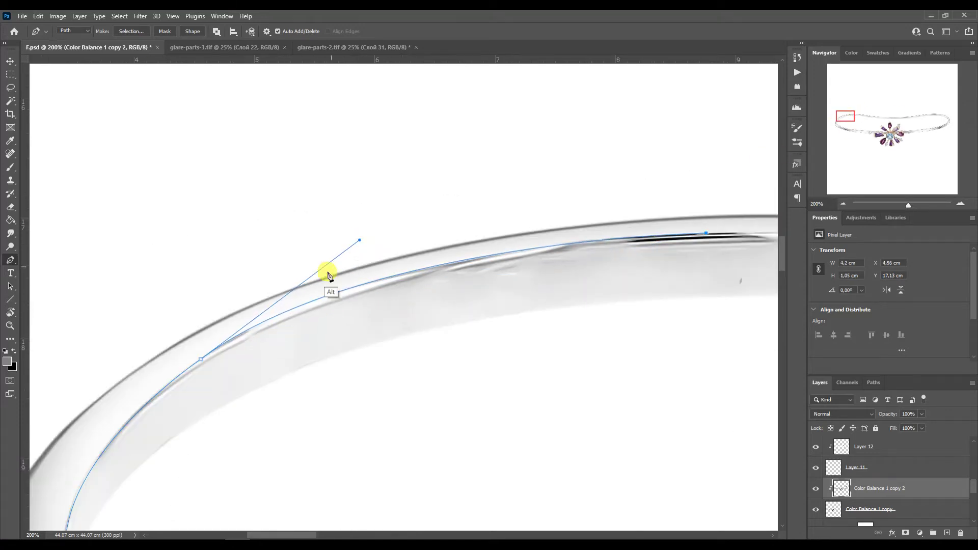
pyautogui.moveTo(754, 168); pyautogui.dragTo(223, 371)
# Continue the pen path along the rim's inner edge across the left half of the back band toward its middle.
pyautogui.moveTo(843, 120); pyautogui.dragTo(866, 136)
pyautogui.moveTo(565, 342); pyautogui.dragTo(210, 316)
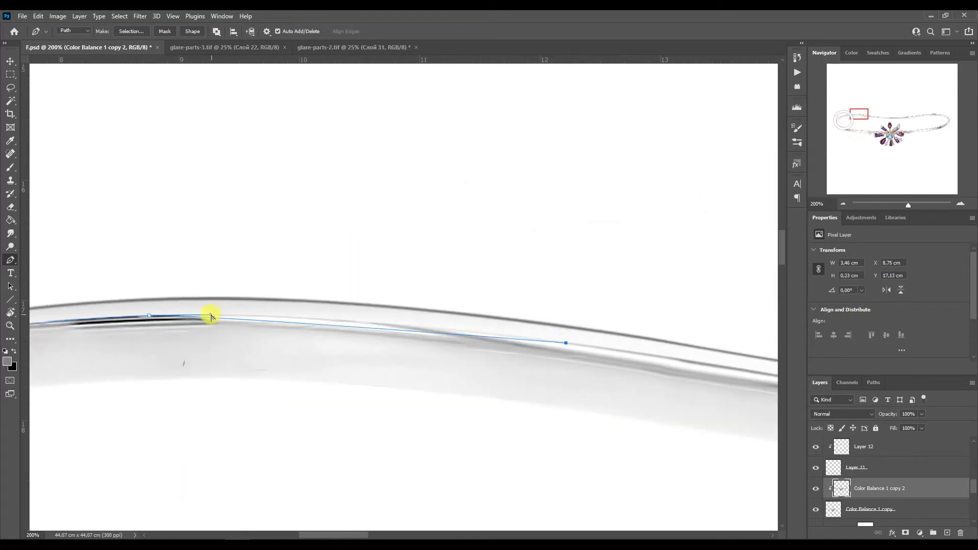
pyautogui.moveTo(581, 346); pyautogui.dragTo(461, 314)
pyautogui.moveTo(205, 268); pyautogui.dragTo(213, 270)
pyautogui.moveTo(764, 342); pyautogui.dragTo(214, 280)
pyautogui.moveTo(81, 265); pyautogui.dragTo(207, 276)
pyautogui.moveTo(883, 116); pyautogui.dragTo(879, 116)
pyautogui.moveTo(371, 295); pyautogui.dragTo(403, 295)
pyautogui.moveTo(884, 117); pyautogui.dragTo(892, 116)
pyautogui.click(321, 283)
# Extend the pen path along the rim's inner edge over the right half of the back band and around the right bend.
pyautogui.moveTo(908, 117); pyautogui.dragTo(921, 113)
pyautogui.click(614, 274)
pyautogui.click(681, 262)
pyautogui.click(443, 313)
pyautogui.hscroll(5, 611, 305)
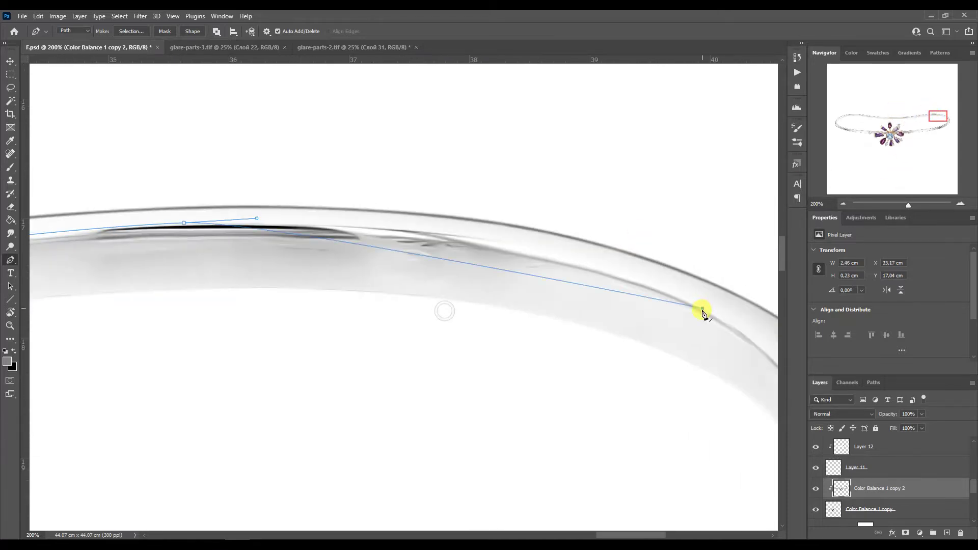
pyautogui.scroll(-3, 563, 212)
pyautogui.click(393, 164)
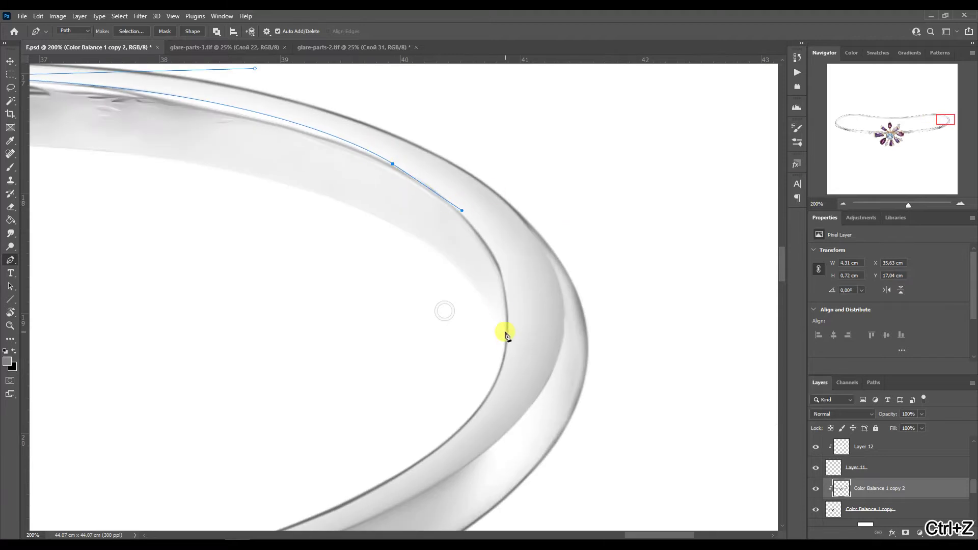
pyautogui.moveTo(466, 225); pyautogui.dragTo(507, 334)
# Load the jewelry's outline as a selection guide and run the path back along the inner surface's lower edge from the right bend.
pyautogui.hotkey('ctrl', 'Return')
pyautogui.hscroll(-5, 509, 244)
pyautogui.scroll(2, 538, 249)
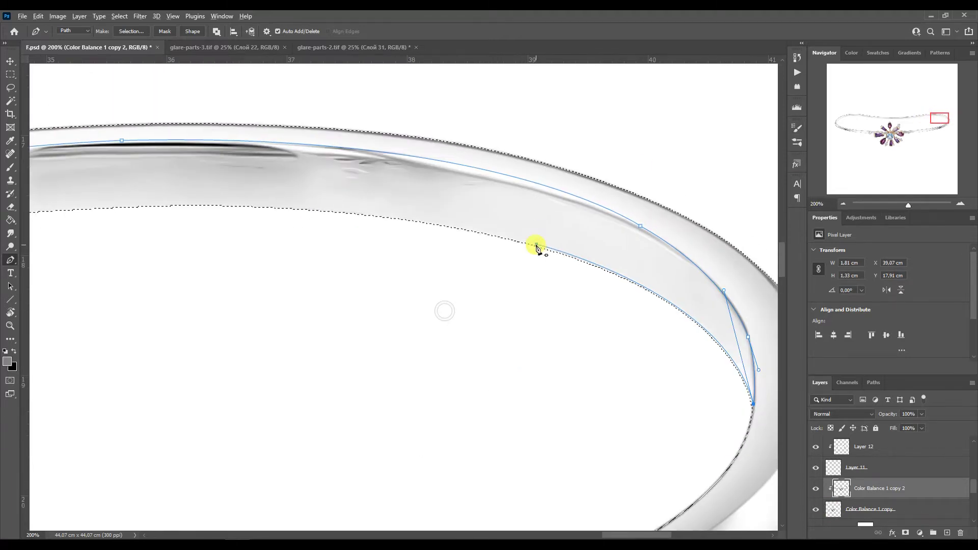
pyautogui.moveTo(128, 206); pyautogui.dragTo(336, 192)
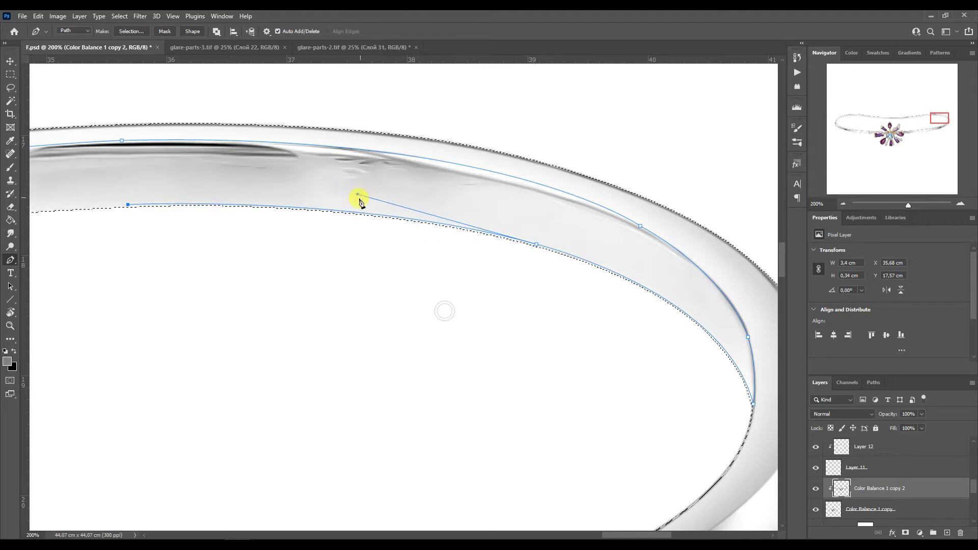
pyautogui.hscroll(-6, 359, 198)
pyautogui.click(376, 264)
pyautogui.hscroll(-3, 284, 273)
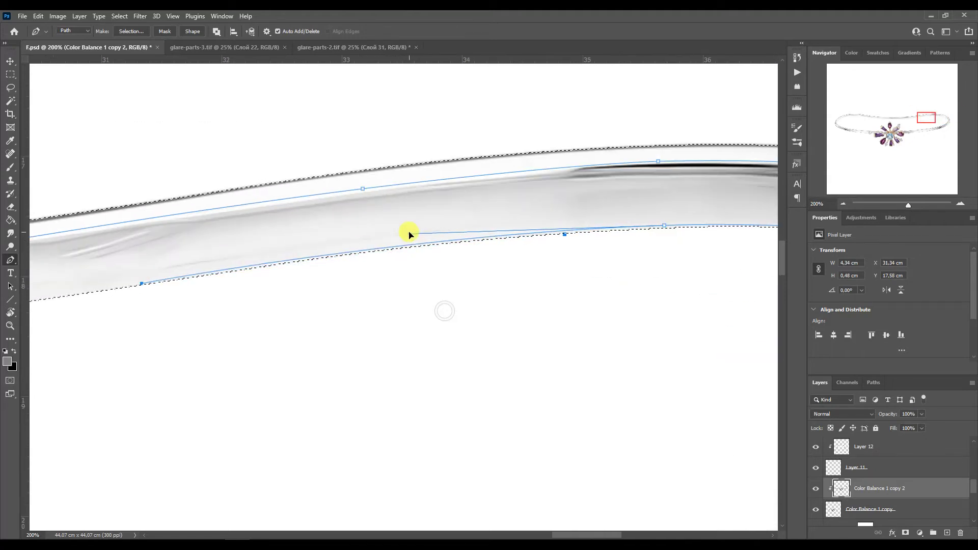
# Continue the path along the lower edge of the back band's inner surface, past the middle toward the left half.
pyautogui.moveTo(122, 285); pyautogui.dragTo(599, 248)
pyautogui.moveTo(440, 270); pyautogui.dragTo(266, 297)
pyautogui.moveTo(42, 304); pyautogui.dragTo(505, 289)
pyautogui.click(39, 290)
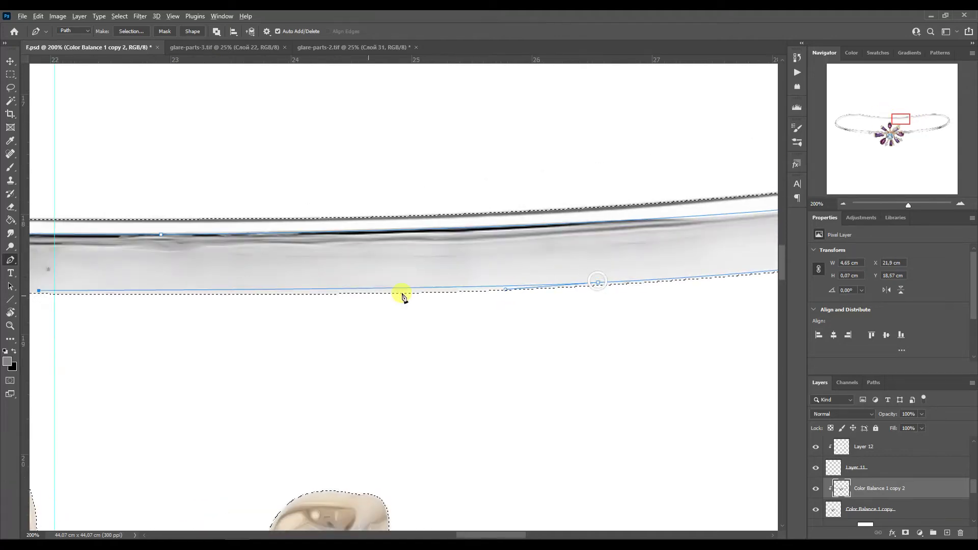
pyautogui.click(883, 120)
pyautogui.click(497, 230)
pyautogui.click(896, 119)
pyautogui.click(714, 284)
pyautogui.moveTo(886, 123); pyautogui.dragTo(868, 117)
pyautogui.click(557, 310)
# Trace the lower edge of the inner surface over the back band's left hump, adjusting the curve handles to the outline.
pyautogui.click(862, 109)
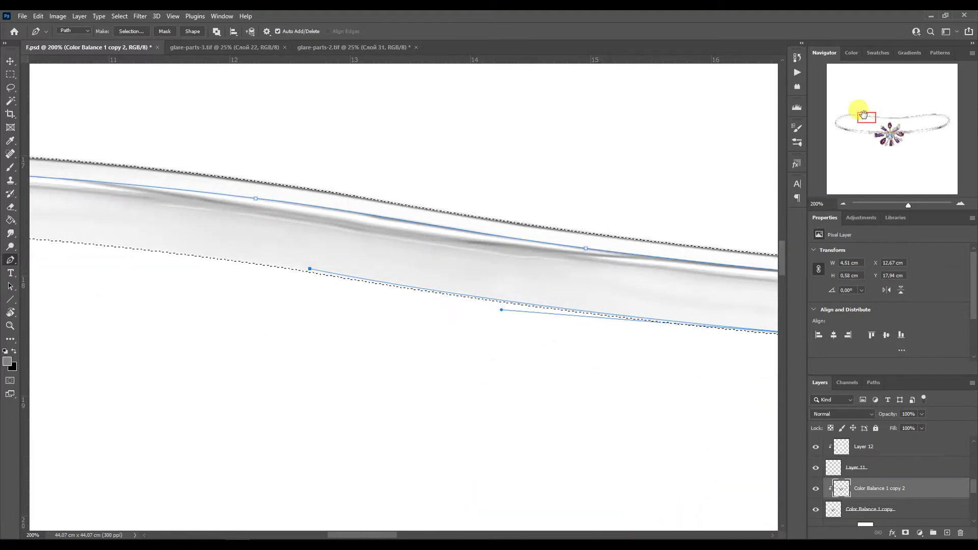
pyautogui.click(567, 246)
pyautogui.click(852, 118)
pyautogui.moveTo(852, 118); pyautogui.dragTo(849, 117)
pyautogui.click(216, 218)
pyautogui.moveTo(714, 233); pyautogui.dragTo(444, 184)
pyautogui.click(421, 211)
pyautogui.moveTo(648, 222); pyautogui.dragTo(677, 227)
pyautogui.moveTo(852, 117); pyautogui.dragTo(848, 116)
pyautogui.click(425, 219)
pyautogui.moveTo(421, 219); pyautogui.dragTo(338, 229)
# Carry the path down the inner left bend, refine its curve and close it at the starting point.
pyautogui.click(840, 117)
pyautogui.click(243, 464)
pyautogui.moveTo(671, 228); pyautogui.dragTo(307, 265)
pyautogui.click(363, 336)
pyautogui.moveTo(231, 449); pyautogui.dragTo(237, 483)
pyautogui.moveTo(256, 404); pyautogui.dragTo(331, 355)
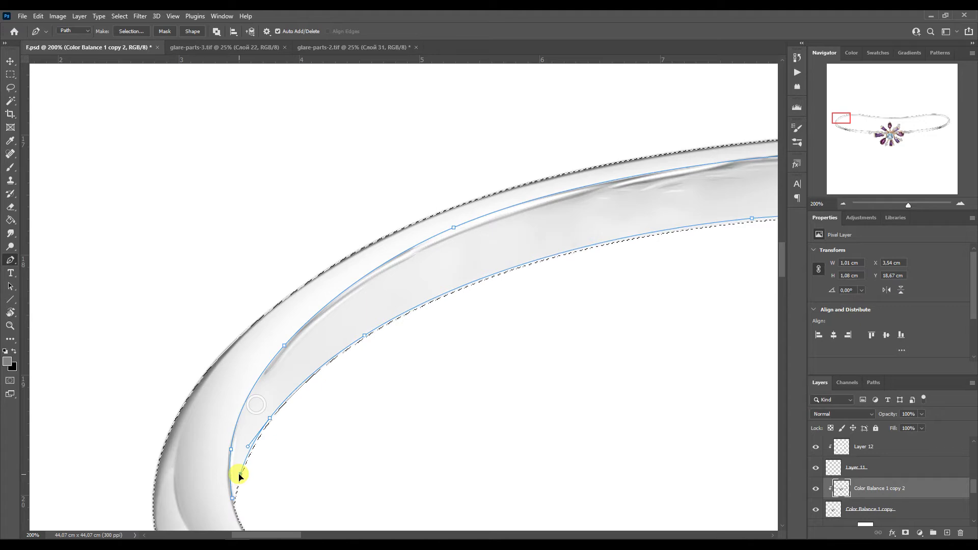
pyautogui.click(233, 498)
# Load the closed path as a selection and copy the band's inner surface from Color Balance 1 copy 2 to a new layer.
pyautogui.hotkey('ctrl', 'd')
pyautogui.hotkey('ctrl', '-')
pyautogui.hotkey('ctrl', '-')
pyautogui.click(885, 121)
pyautogui.click(873, 383)
pyautogui.keyDown('ctrl'); pyautogui.click(818, 402); pyautogui.keyUp('ctrl')
pyautogui.click(819, 382)
pyautogui.click(836, 509)
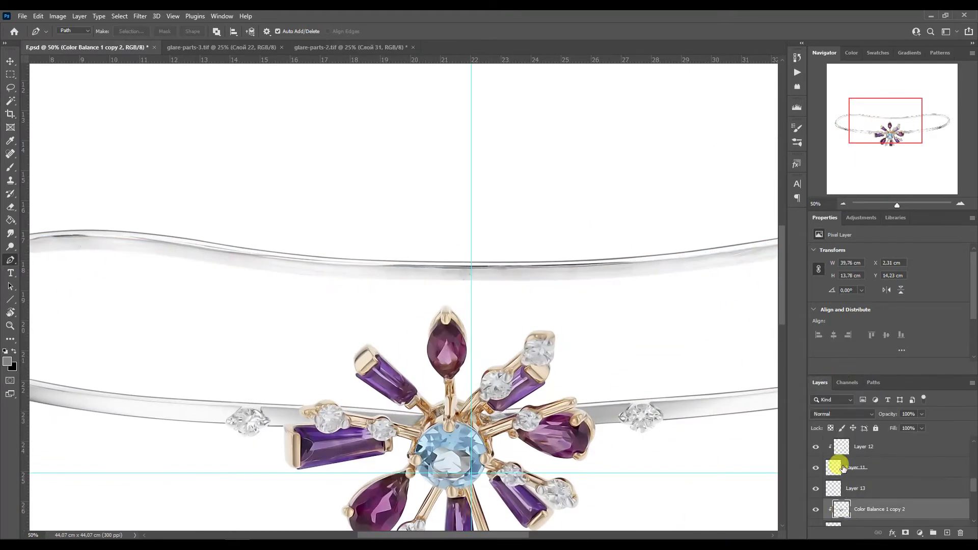
# With a 10 px brush, paint a gray outline along the inner surface's lower edge around the left bend on Color Balance 1 copy 2.
pyautogui.click(960, 203)
pyautogui.click(960, 203)
pyautogui.press('b')
pyautogui.hscroll(-15, 200, 218)
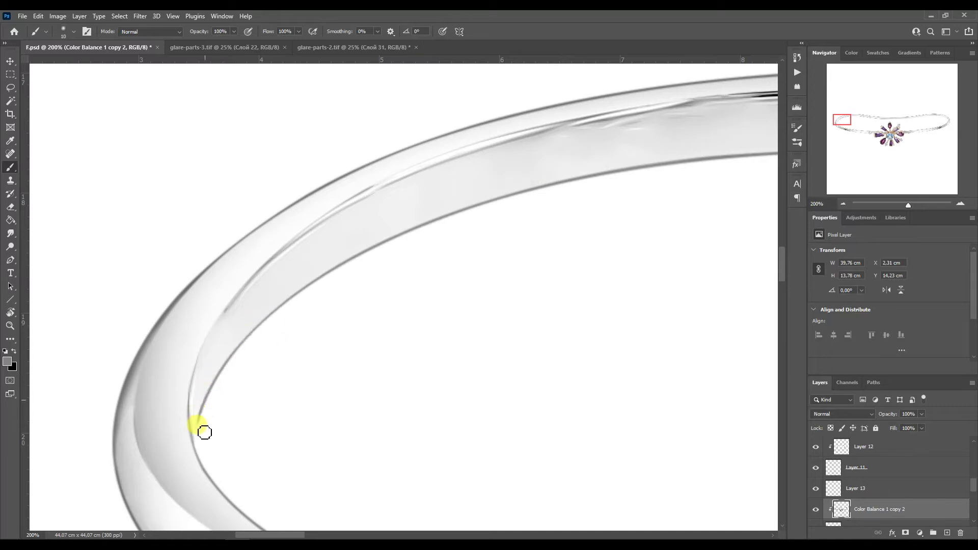
# Enlarge the brush to 25 px and outline the inner surface's lower edge across the back band toward the right bend.
pyautogui.moveTo(841, 120); pyautogui.dragTo(890, 120)
pyautogui.press(']')
pyautogui.press(']')
pyautogui.press(']')
pyautogui.moveTo(31, 249)
pyautogui.mouseDown()
pyautogui.moveTo(352, 260)
pyautogui.moveTo(764, 250)
pyautogui.mouseUp()
pyautogui.moveTo(891, 117); pyautogui.dragTo(900, 117)
pyautogui.moveTo(31, 274); pyautogui.dragTo(775, 244)
pyautogui.moveTo(901, 120); pyautogui.dragTo(922, 116)
pyautogui.moveTo(31, 384); pyautogui.dragTo(365, 335)
pyautogui.hotkey('ctrl', '-')
pyautogui.hotkey('ctrl', '-')
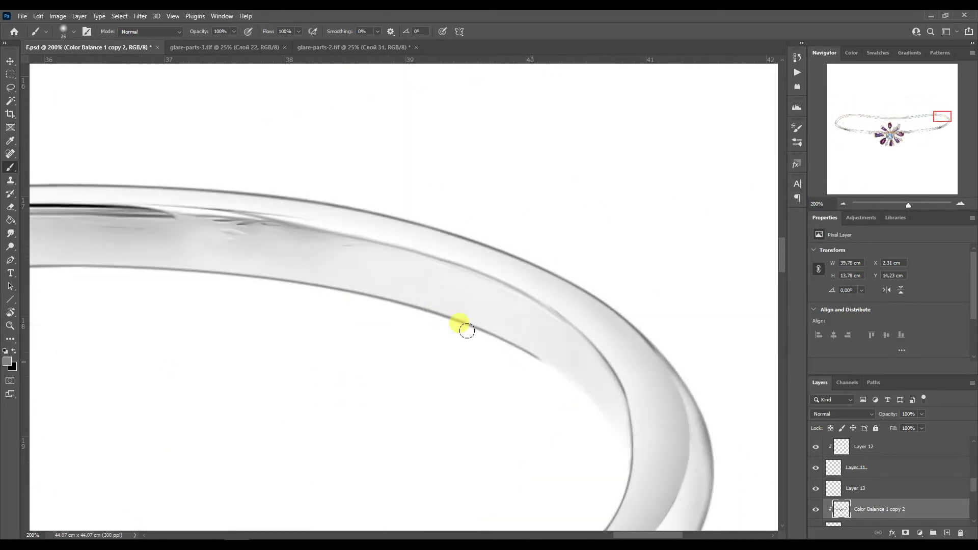
pyautogui.hotkey('ctrl', '-')
pyautogui.click(843, 203)
pyautogui.click(845, 203)
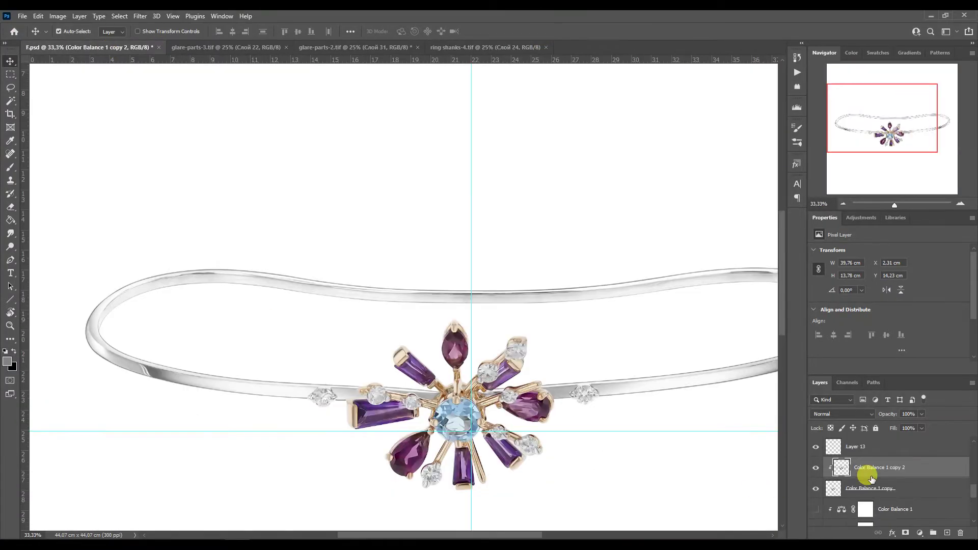
# Try a curved ring shank from ring shanks-4.tif on a new layer above the band, and delete it.
pyautogui.moveTo(862, 469); pyautogui.dragTo(851, 479)
pyautogui.hotkey('ctrl', 'v')
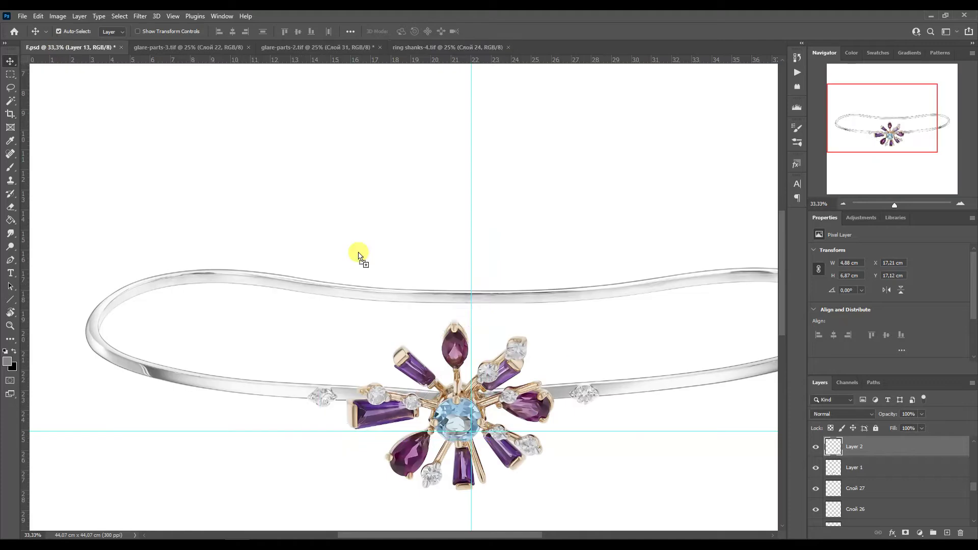
pyautogui.hotkey('ctrl', 't')
pyautogui.hotkey('ctrl', 't')
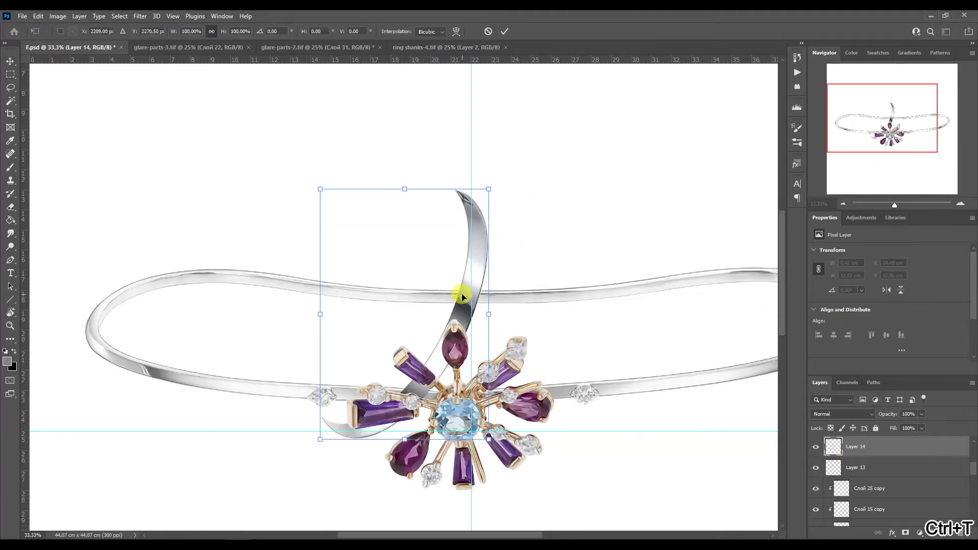
pyautogui.moveTo(448, 265); pyautogui.dragTo(474, 155)
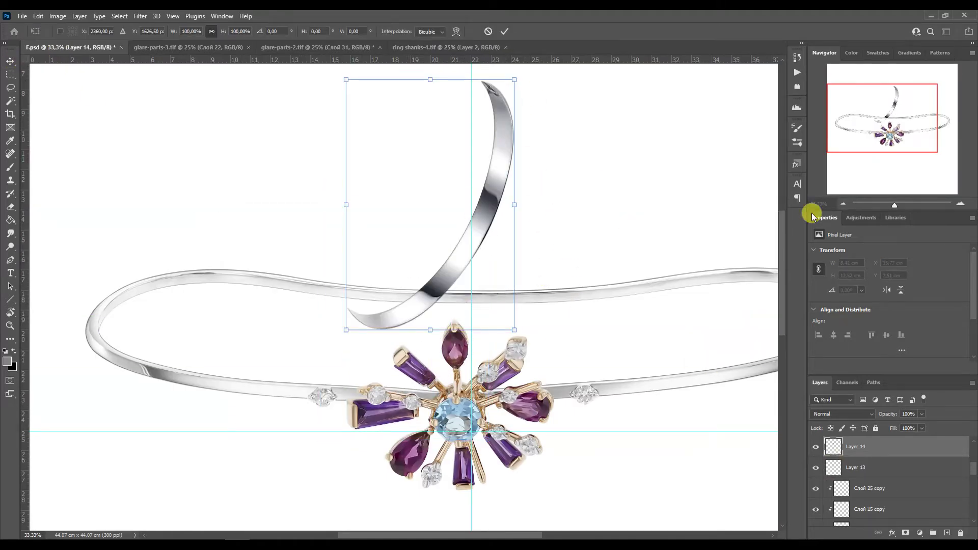
pyautogui.hotkey('ctrl', '-')
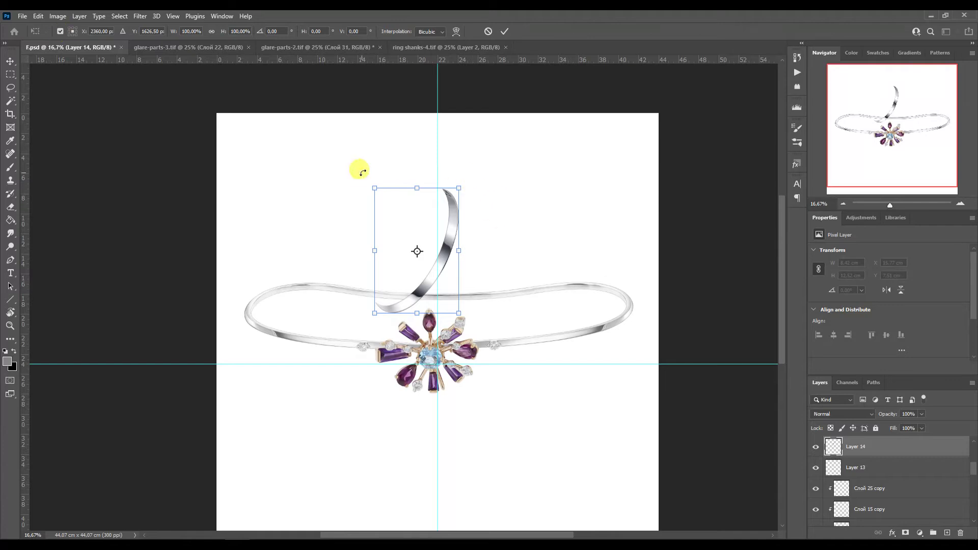
pyautogui.press('Return')
pyautogui.moveTo(447, 212); pyautogui.dragTo(526, 192)
pyautogui.press('Delete')
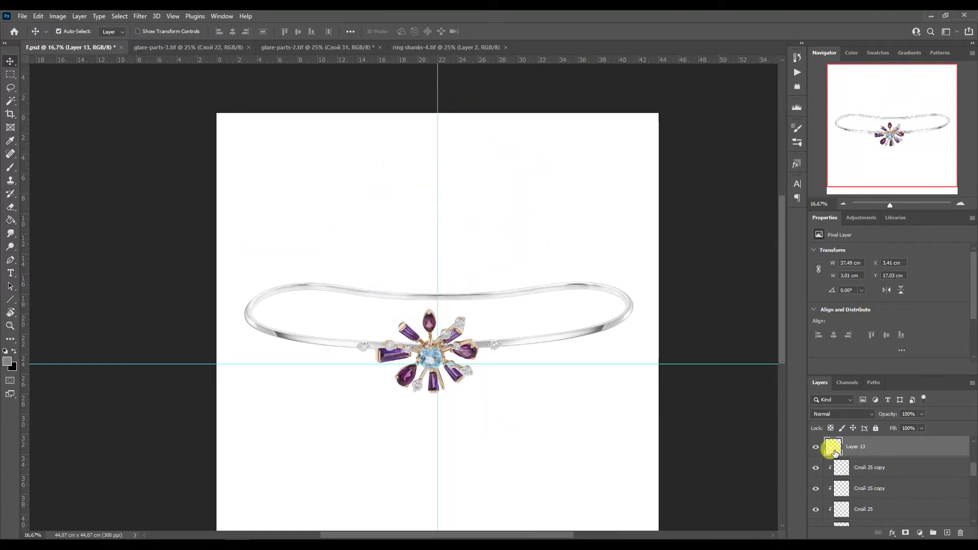
# Look through the shank layers in ring shanks-4.tif and try positioning another one over the bracelet.
pyautogui.hotkey('ctrl', 't')
pyautogui.press('Return')
pyautogui.scroll(-10, 864, 475)
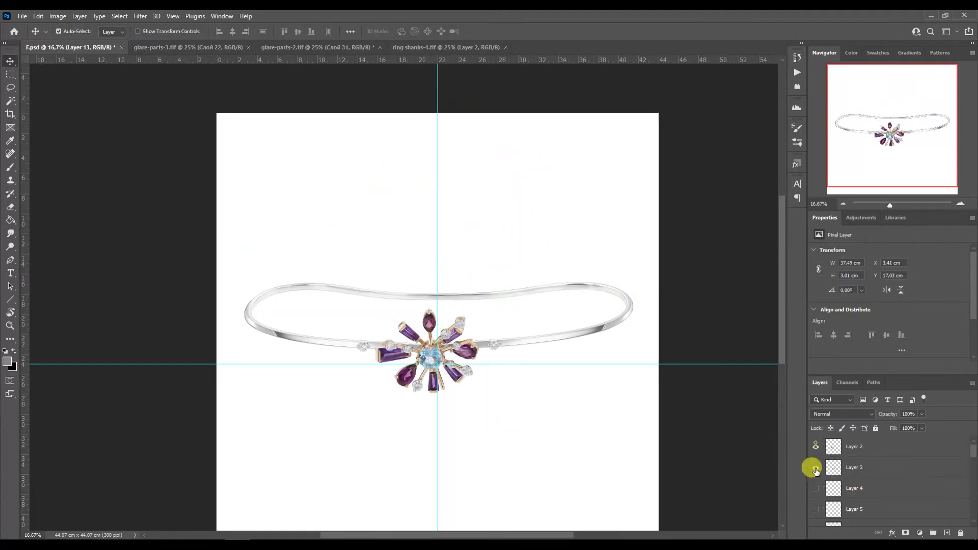
pyautogui.scroll(-2, 825, 491)
pyautogui.click(829, 469)
pyautogui.hotkey('ctrl', 't')
pyautogui.moveTo(499, 307); pyautogui.dragTo(451, 292)
pyautogui.press('Escape')
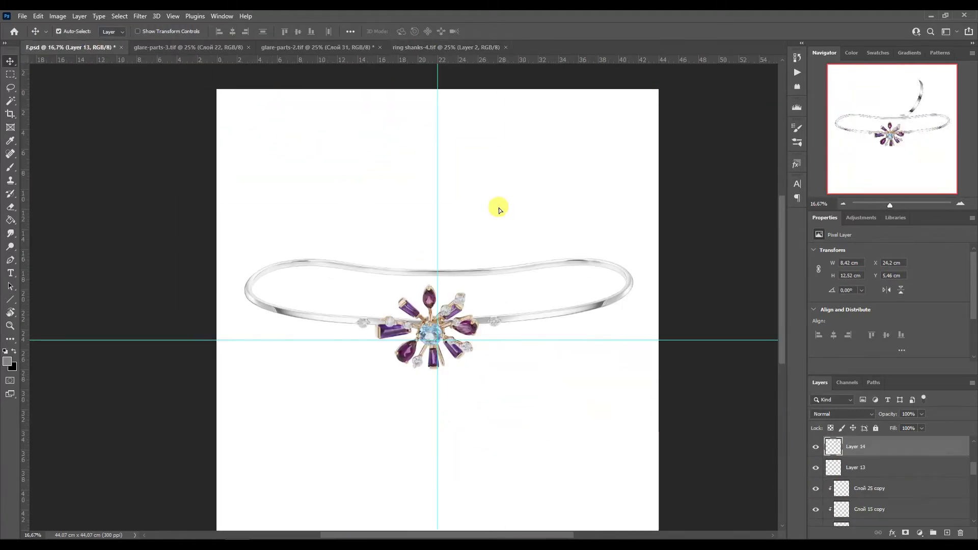
# Rotate and reshape the imported ring shank so it lies horizontally over the middle of the bracelet.
pyautogui.hotkey('ctrl', 't')
pyautogui.moveTo(548, 141); pyautogui.dragTo(575, 216)
pyautogui.rightClick(511, 184)
pyautogui.click(524, 344)
pyautogui.moveTo(509, 214); pyautogui.dragTo(458, 307)
pyautogui.moveTo(526, 295); pyautogui.dragTo(613, 300)
pyautogui.moveTo(407, 253); pyautogui.dragTo(401, 249)
pyautogui.hotkey('ctrl', 'z')
pyautogui.moveTo(370, 318); pyautogui.dragTo(497, 277)
pyautogui.press('Return')
# Clip the shank layer to the inner-surface layer and scale it down proportionally.
pyautogui.keyDown('alt'); pyautogui.click(823, 457); pyautogui.keyUp('alt')
pyautogui.hotkey('ctrl', 't')
pyautogui.moveTo(572, 325); pyautogui.dragTo(566, 321)
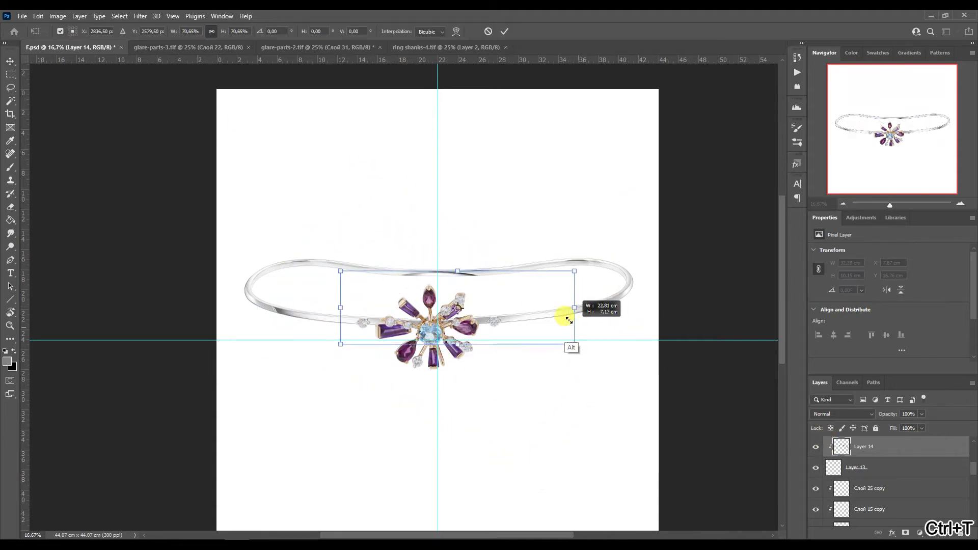
# Warp the shank so it follows the curve of the band's back section above the flower.
pyautogui.tripleClick(960, 204)
pyautogui.rightClick(578, 274)
pyautogui.click(599, 348)
pyautogui.moveTo(697, 285); pyautogui.dragTo(703, 244)
pyautogui.moveTo(715, 215); pyautogui.dragTo(709, 189)
pyautogui.moveTo(557, 223); pyautogui.dragTo(557, 229)
pyautogui.moveTo(378, 274); pyautogui.dragTo(361, 204)
pyautogui.moveTo(377, 239); pyautogui.dragTo(367, 237)
pyautogui.moveTo(327, 201); pyautogui.dragTo(325, 197)
pyautogui.rightClick(614, 237)
pyautogui.click(624, 280)
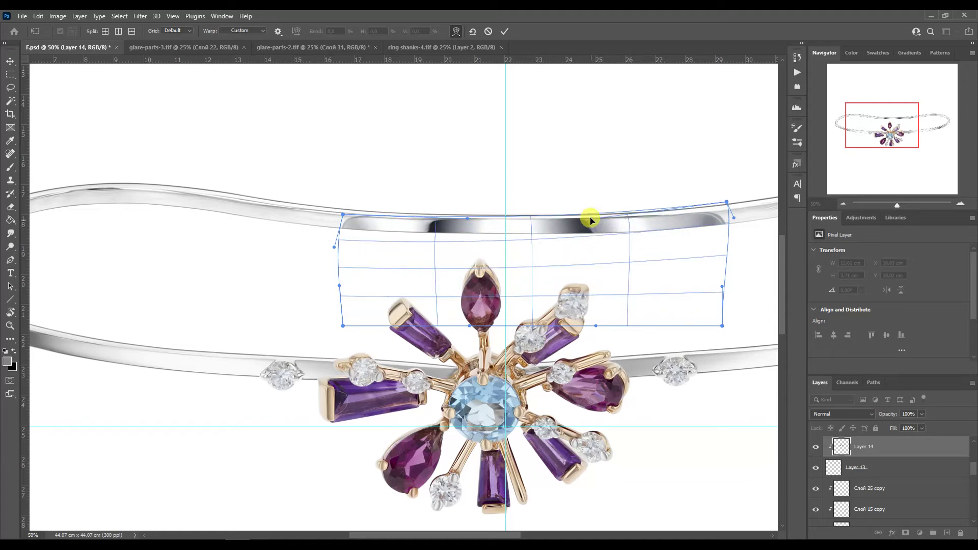
pyautogui.press('Return')
# Enlarge the warped shank and reposition it to cover more of the band's inner surface.
pyautogui.click(843, 204)
pyautogui.hotkey('ctrl', 't')
pyautogui.moveTo(565, 311); pyautogui.dragTo(645, 324)
pyautogui.moveTo(513, 244); pyautogui.dragTo(518, 258)
pyautogui.press('Return')
# Warp the enlarged shank again, bending its sides to match the band's inner surface.
pyautogui.hotkey('ctrl', 't')
pyautogui.rightClick(519, 279)
pyautogui.click(539, 348)
pyautogui.click(960, 203)
pyautogui.moveTo(595, 295); pyautogui.dragTo(596, 288)
pyautogui.moveTo(262, 277); pyautogui.dragTo(230, 344)
pyautogui.moveTo(231, 245); pyautogui.dragTo(267, 227)
pyautogui.moveTo(625, 290); pyautogui.dragTo(624, 285)
pyautogui.press('Return')
# Refine the shank's warp so its upper edge and both ends align with the back of the band.
pyautogui.hotkey('ctrl', 't')
pyautogui.rightClick(312, 275)
pyautogui.click(331, 352)
pyautogui.moveTo(312, 295); pyautogui.dragTo(312, 292)
pyautogui.moveTo(693, 293); pyautogui.dragTo(687, 295)
pyautogui.moveTo(447, 232); pyautogui.dragTo(447, 234)
pyautogui.moveTo(722, 227); pyautogui.dragTo(716, 222)
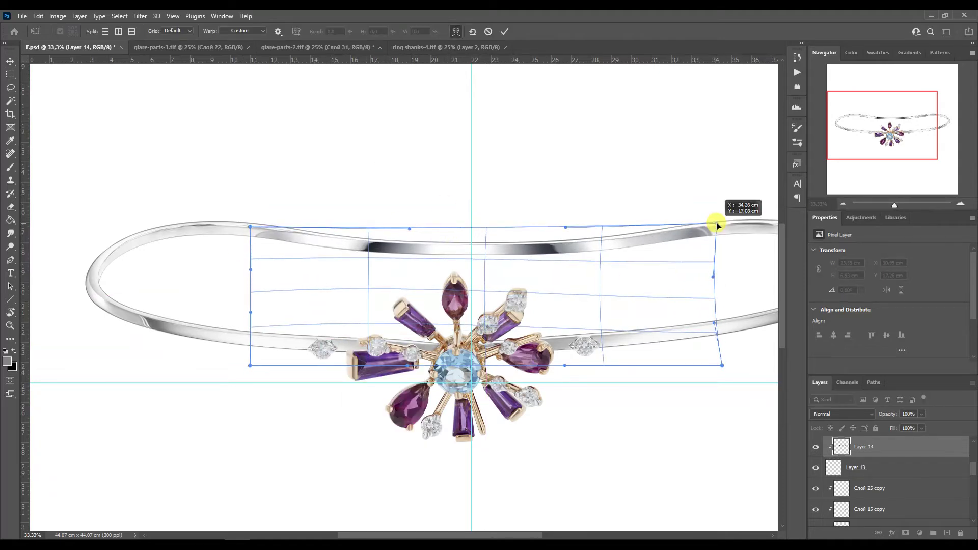
pyautogui.press('Return')
# Paint the uncovered curved ends of the inner surface with a large brush, using a tone sampled from the shank.
pyautogui.press('b')
pyautogui.click(677, 207)
pyautogui.moveTo(886, 117)
pyautogui.mouseDown()
pyautogui.moveTo(907, 122)
pyautogui.moveTo(880, 122)
pyautogui.moveTo(916, 105)
pyautogui.mouseUp()
pyautogui.keyDown('alt'); pyautogui.click(331, 231); pyautogui.keyUp('alt')
pyautogui.press(']')
pyautogui.click(130, 207)
pyautogui.click(61, 263)
# Apply a Color Balance adjustment to the band's glare layers below Layer 13 and merge them into one layer.
pyautogui.click(877, 451)
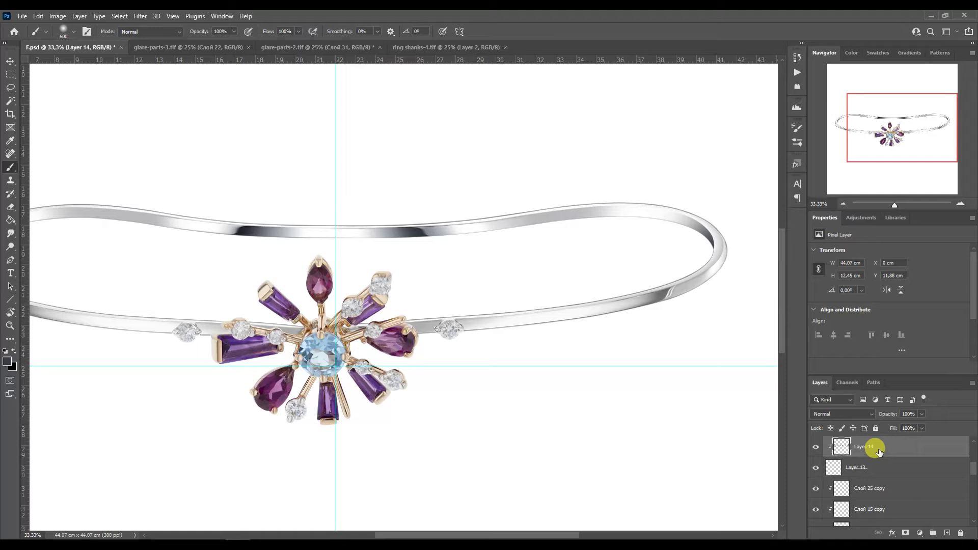
pyautogui.click(852, 497)
pyautogui.hotkey('ctrl', 'j')
pyautogui.click(860, 217)
pyautogui.click(855, 255)
pyautogui.click(836, 447)
pyautogui.click(891, 131)
# Run the Blur Metal MAX action on the shank layer, Layer 14.
pyautogui.click(840, 465)
pyautogui.hotkey('ctrl', 'd')
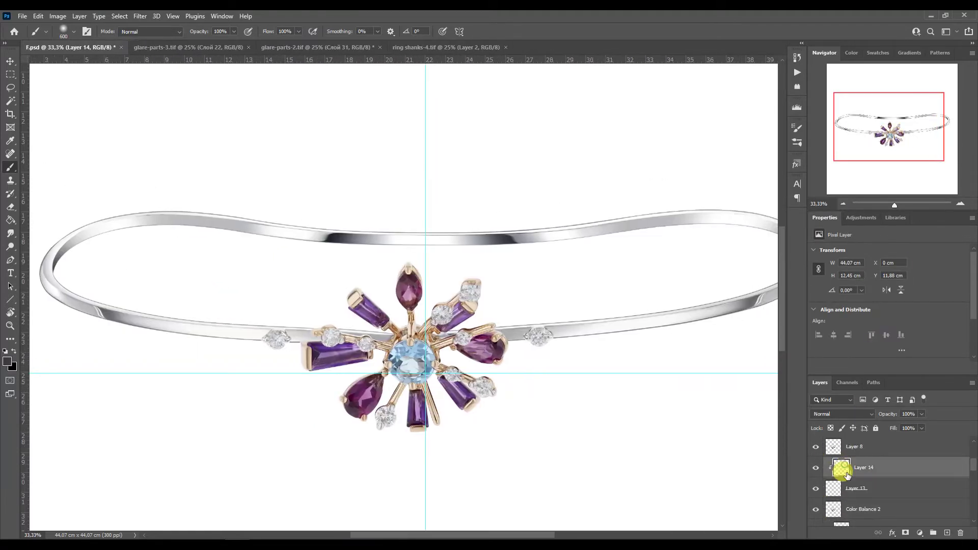
pyautogui.click(797, 73)
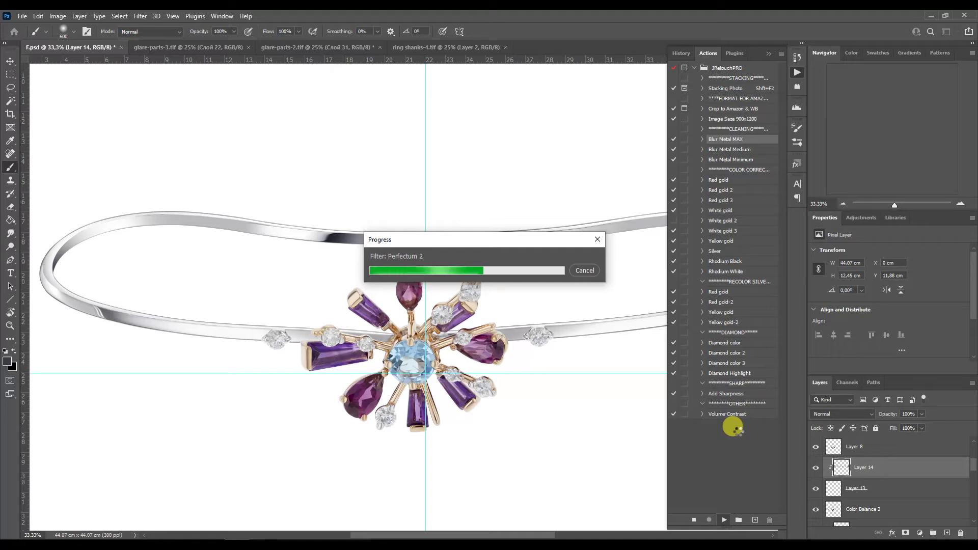
pyautogui.click(768, 53)
# On a new layer, start a Pen path along the upper edge of the band's inner surface behind the flower.
pyautogui.moveTo(895, 118); pyautogui.dragTo(857, 121)
pyautogui.hotkey('ctrl', 'shift', 'alt', 'n')
pyautogui.press('p')
pyautogui.hotkey('ctrl', '+')
pyautogui.hotkey('ctrl', '+')
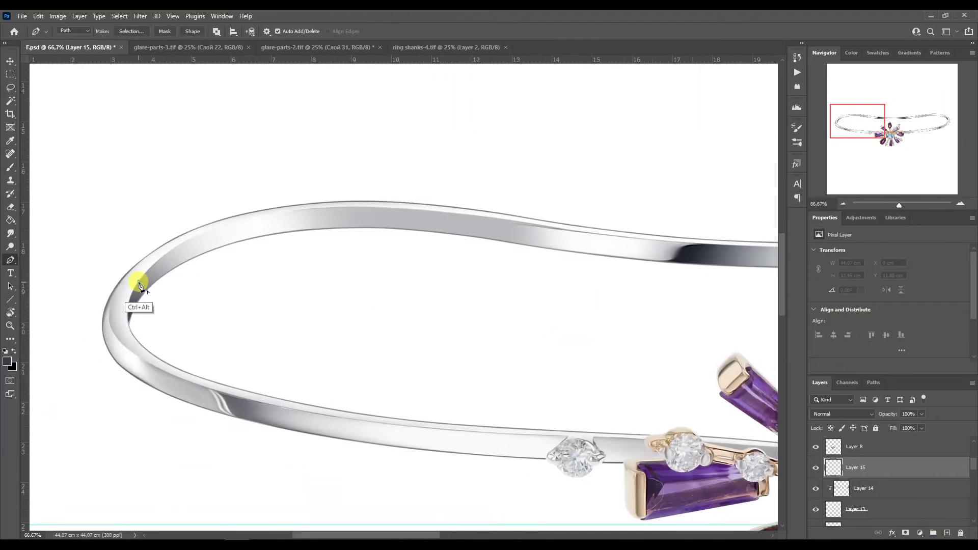
pyautogui.hotkey('ctrl', '-')
pyautogui.moveTo(857, 121); pyautogui.dragTo(879, 119)
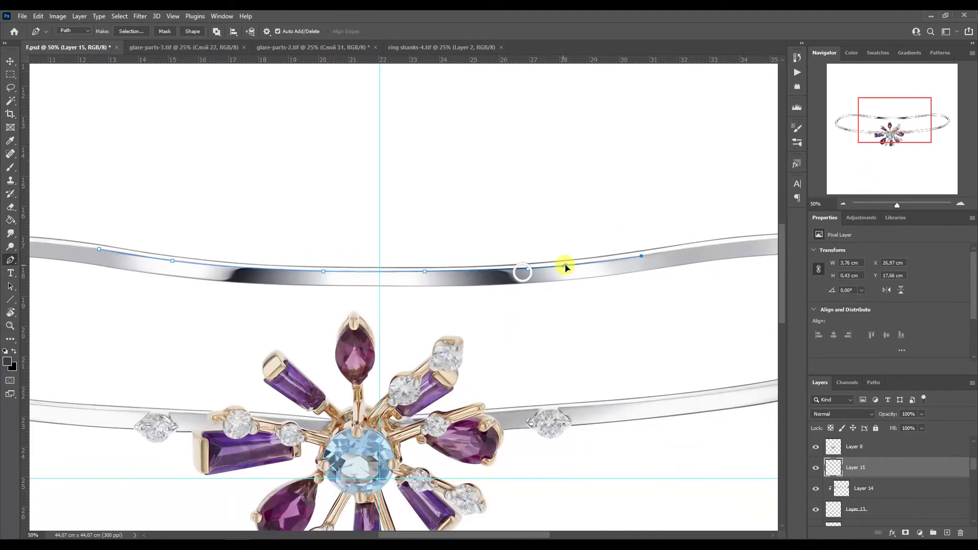
pyautogui.click(641, 258)
pyautogui.click(559, 228)
# Extend the edge path along the band's right curve and trace it back just beside the first line as a thin strip.
pyautogui.moveTo(867, 127); pyautogui.dragTo(866, 123)
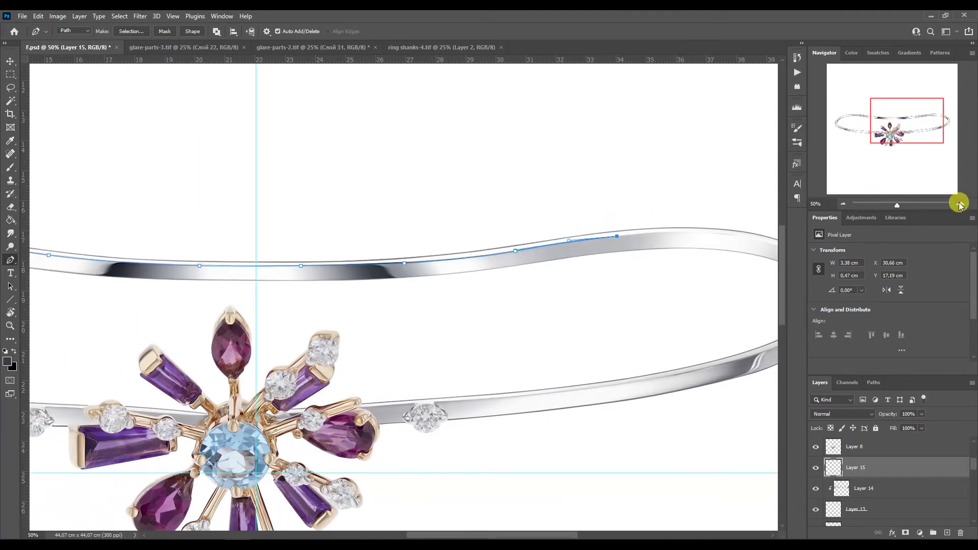
pyautogui.click(960, 203)
pyautogui.click(960, 203)
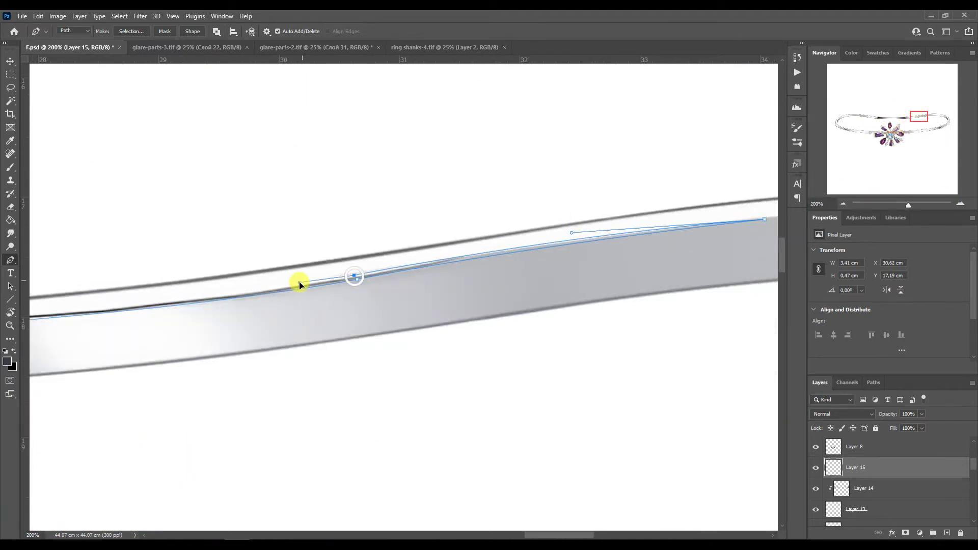
pyautogui.moveTo(304, 284); pyautogui.dragTo(656, 267)
pyautogui.moveTo(319, 301); pyautogui.dragTo(683, 220)
pyautogui.click(283, 232)
pyautogui.moveTo(283, 232); pyautogui.dragTo(572, 271)
pyautogui.moveTo(891, 118); pyautogui.dragTo(889, 118)
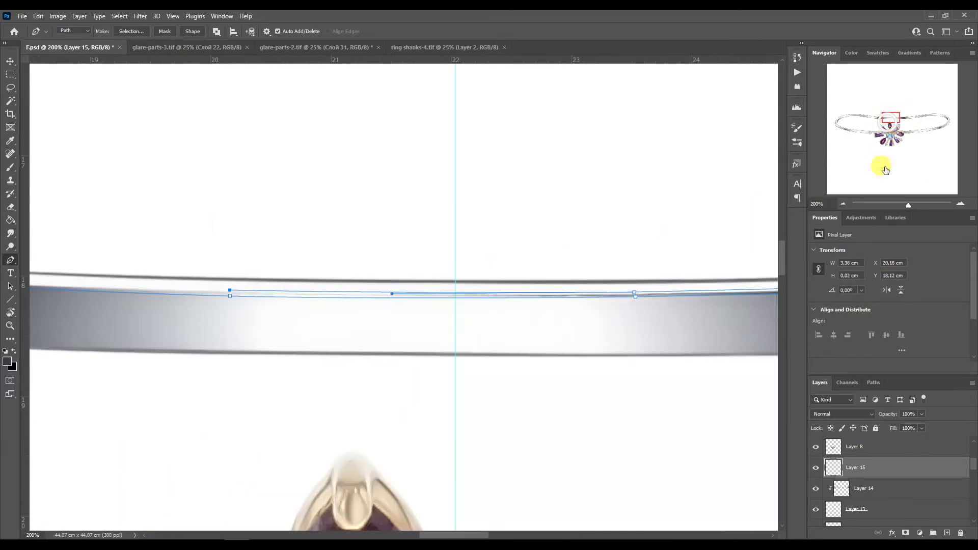
# Continue the return line to the left and close the thin path along the inner surface's upper edge.
pyautogui.hscroll(-10, 572, 262)
pyautogui.hscroll(4, 734, 244)
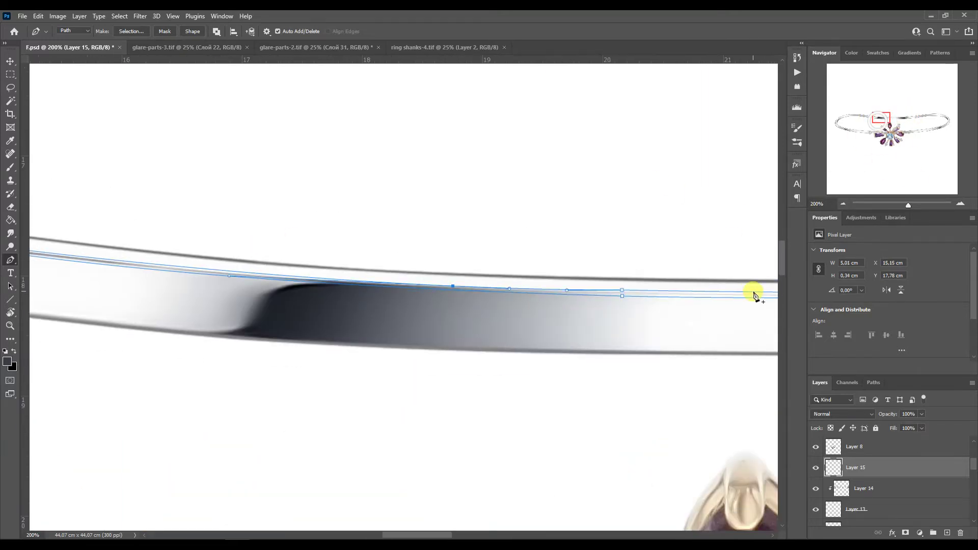
pyautogui.moveTo(452, 286); pyautogui.dragTo(456, 285)
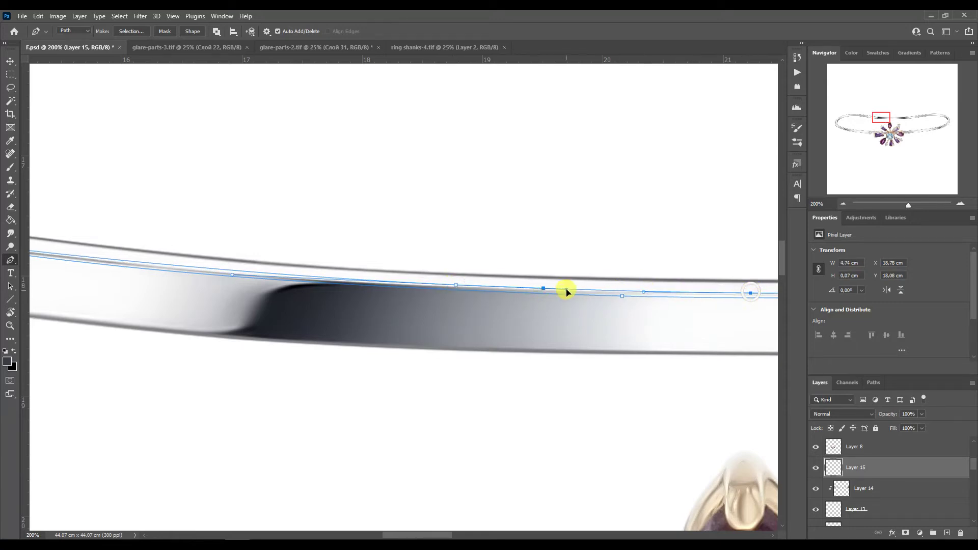
pyautogui.hscroll(-4, 520, 260)
pyautogui.scroll(-2, 481, 236)
pyautogui.hscroll(-5, 309, 225)
pyautogui.scroll(2, 310, 224)
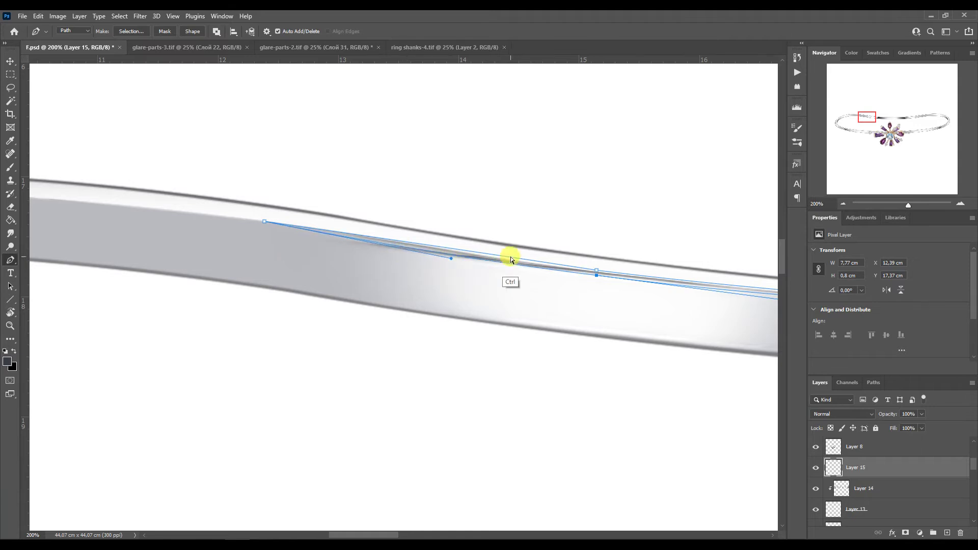
pyautogui.scroll(-2, 535, 273)
# Draw thin closed paths along the inner surface's upper edge at the right and left bends of the band.
pyautogui.press('b')
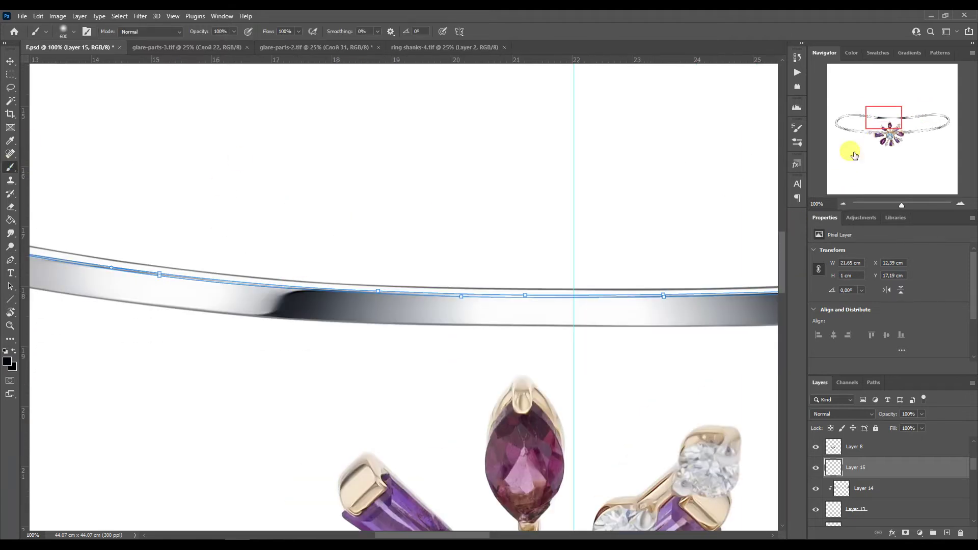
pyautogui.click(932, 115)
pyautogui.press('p')
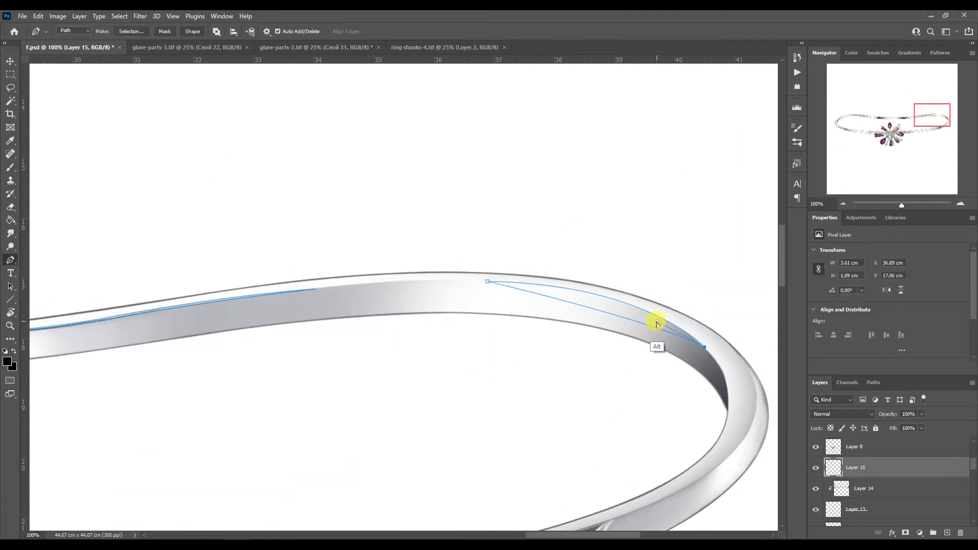
pyautogui.click(847, 123)
pyautogui.click(933, 120)
pyautogui.click(921, 128)
# Trace thin closed paths along the front of the band on both sides of the flower.
pyautogui.click(843, 203)
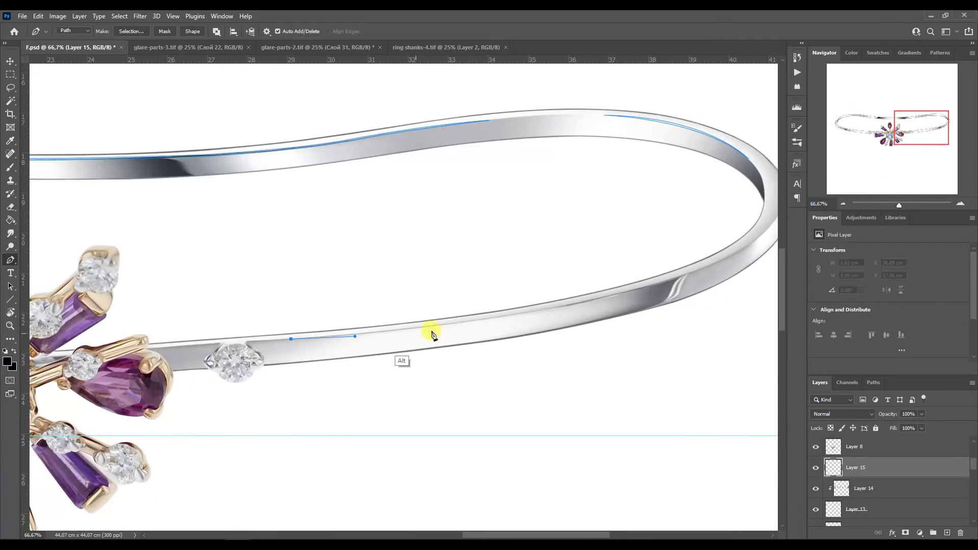
pyautogui.moveTo(768, 230); pyautogui.dragTo(733, 312)
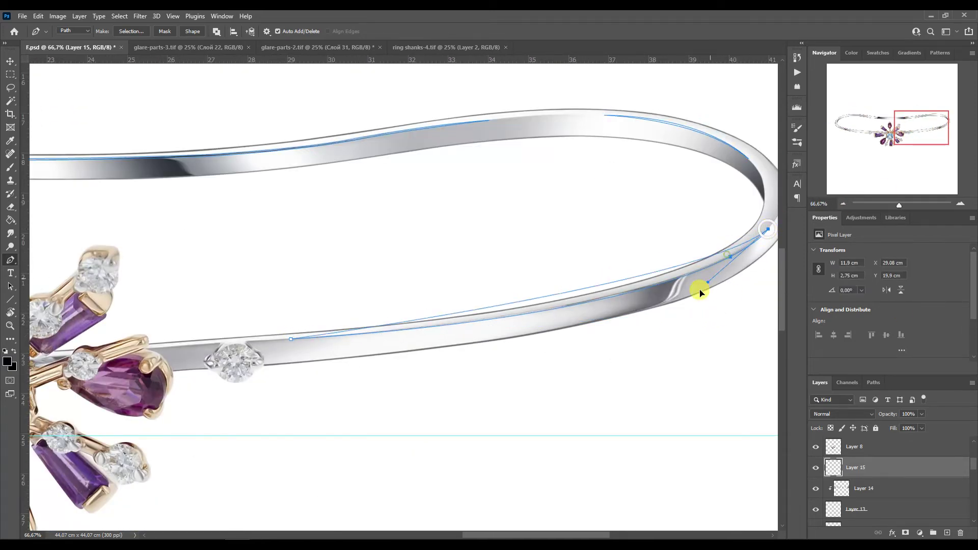
pyautogui.click(838, 128)
pyautogui.moveTo(157, 223); pyautogui.dragTo(256, 318)
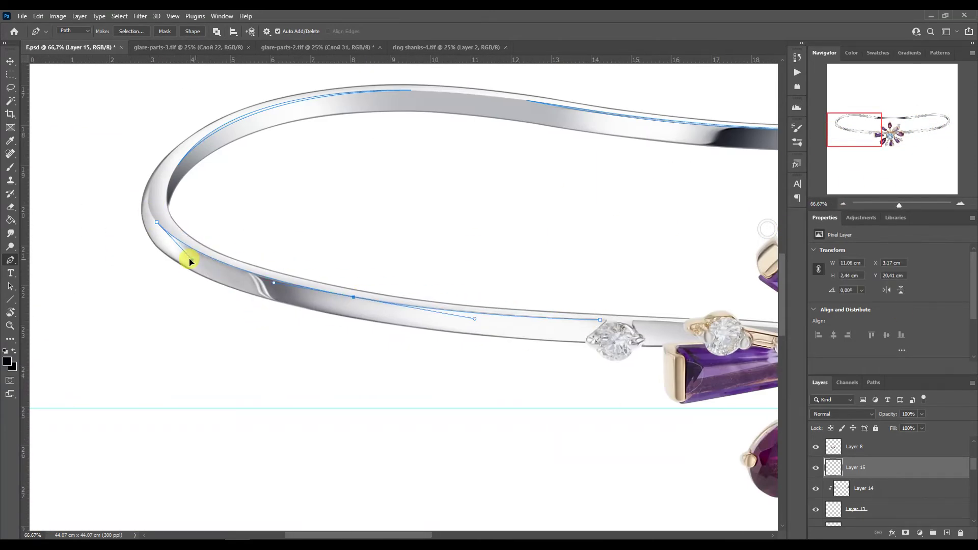
pyautogui.moveTo(304, 275); pyautogui.dragTo(209, 304)
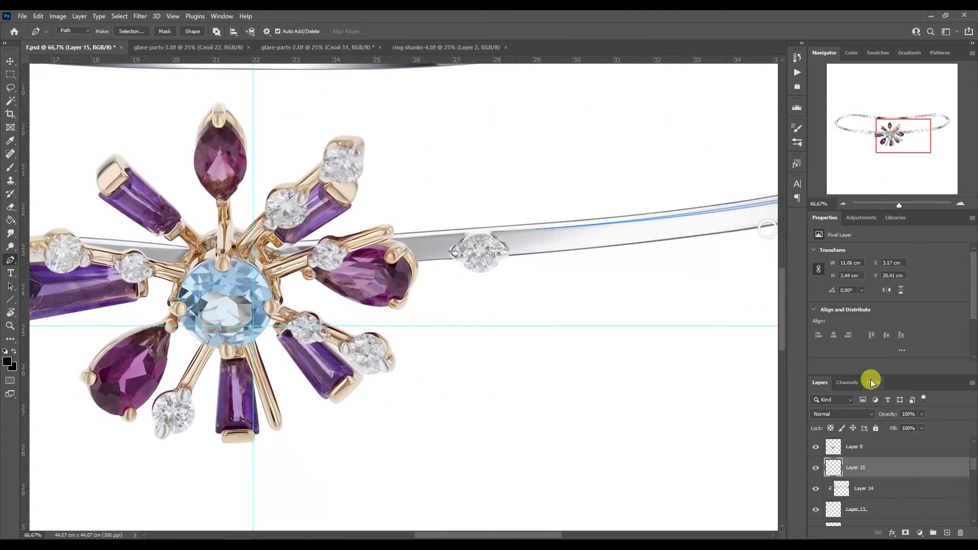
# Load the work path as a selection, fill it with black on Layer 15, and deselect.
pyautogui.click(873, 381)
pyautogui.rightClick(693, 208)
pyautogui.click(735, 251)
pyautogui.hotkey('ctrl', '-')
pyautogui.press('b')
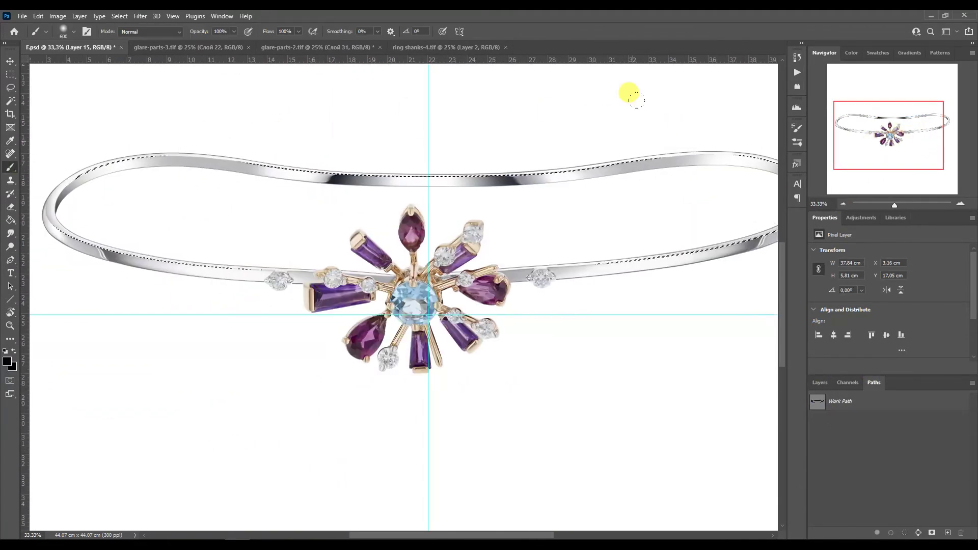
pyautogui.click(900, 127)
pyautogui.hotkey('ctrl', 'd')
# Soften the dark edge lines on Layer 15 with a Gaussian Blur.
pyautogui.hotkey('ctrl', '+')
pyautogui.click(819, 382)
pyautogui.click(140, 16)
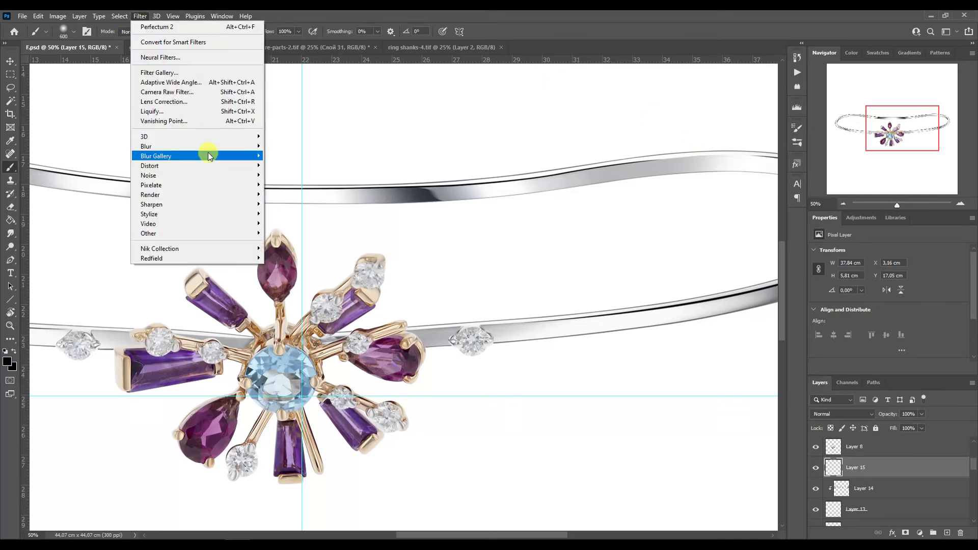
pyautogui.moveTo(203, 146)
pyautogui.click(288, 185)
pyautogui.moveTo(514, 281); pyautogui.dragTo(507, 279)
pyautogui.click(631, 142)
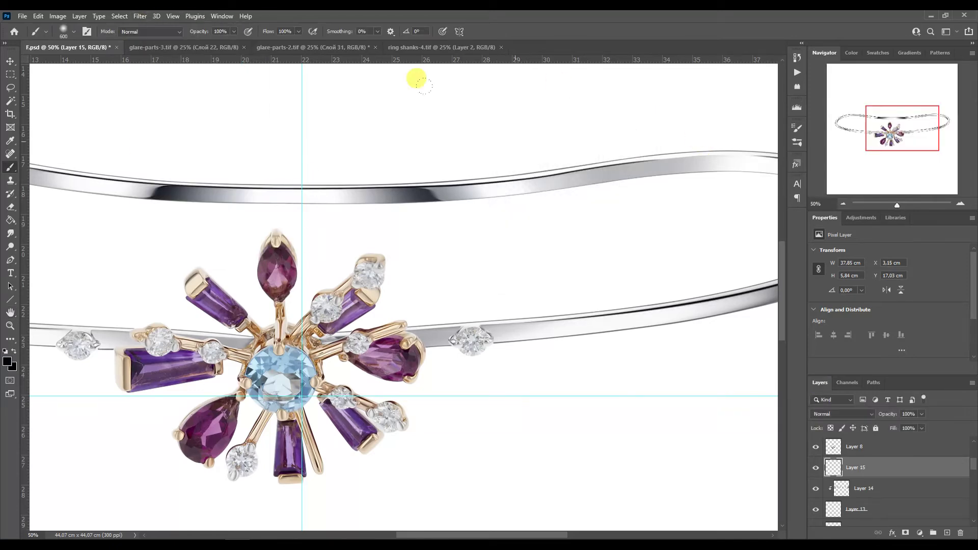
# Select Layer 8 with the flower's gold parts and run the Red gold color-correction action on it.
pyautogui.click(888, 135)
pyautogui.press('v')
pyautogui.click(515, 290)
pyautogui.click(797, 72)
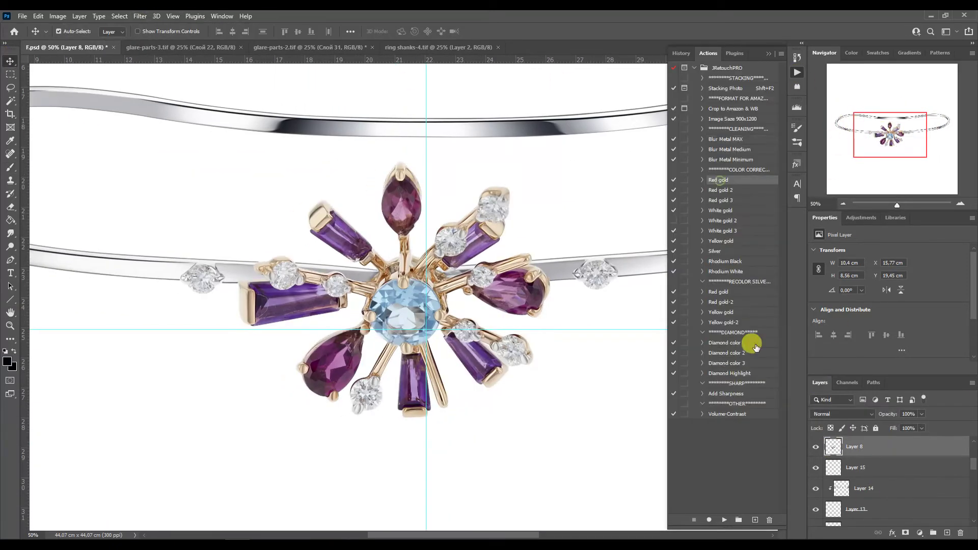
pyautogui.keyDown('ctrl'); pyautogui.doubleClick(718, 182); pyautogui.keyUp('ctrl')
pyautogui.click(814, 383)
pyautogui.moveTo(891, 126); pyautogui.dragTo(885, 124)
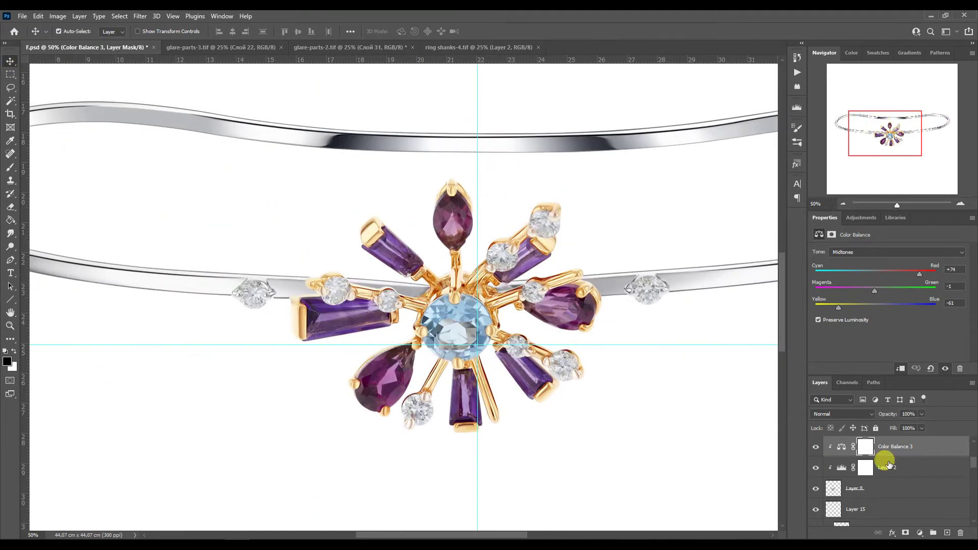
# Run the Silver action on the layer below Layer 5 and clip its Levels, Hue/Saturation and Color Balance adjustments to that layer.
pyautogui.scroll(2, 842, 453)
pyautogui.click(832, 467)
pyautogui.click(797, 72)
pyautogui.click(719, 251)
pyautogui.click(718, 519)
pyautogui.keyDown('alt'); pyautogui.click(830, 519); pyautogui.keyUp('alt')
pyautogui.keyDown('alt'); pyautogui.click(830, 499); pyautogui.keyUp('alt')
pyautogui.keyDown('alt'); pyautogui.click(829, 478); pyautogui.keyUp('alt')
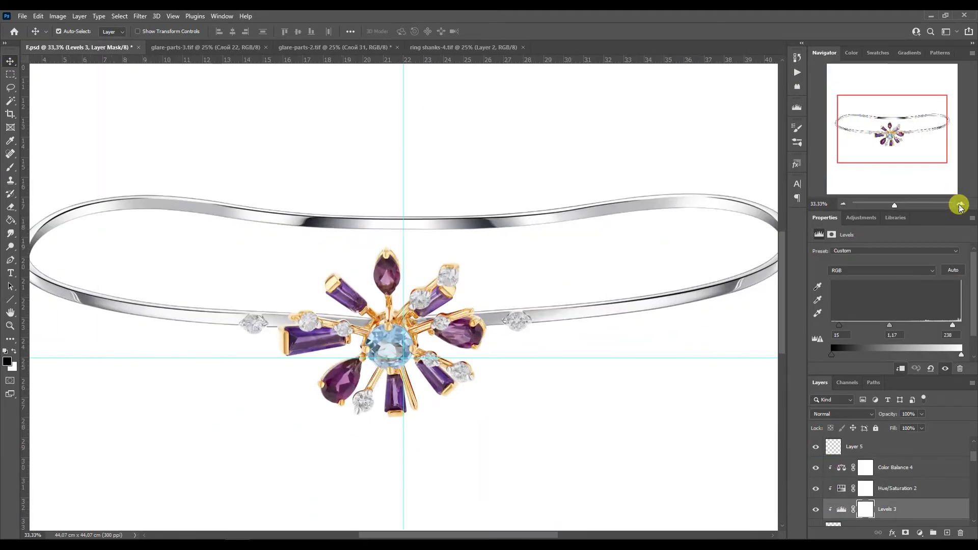
# Place a ready-made diamond from diamond.tif above Layer 5 and clip it to that layer.
pyautogui.click(959, 204)
pyautogui.click(959, 204)
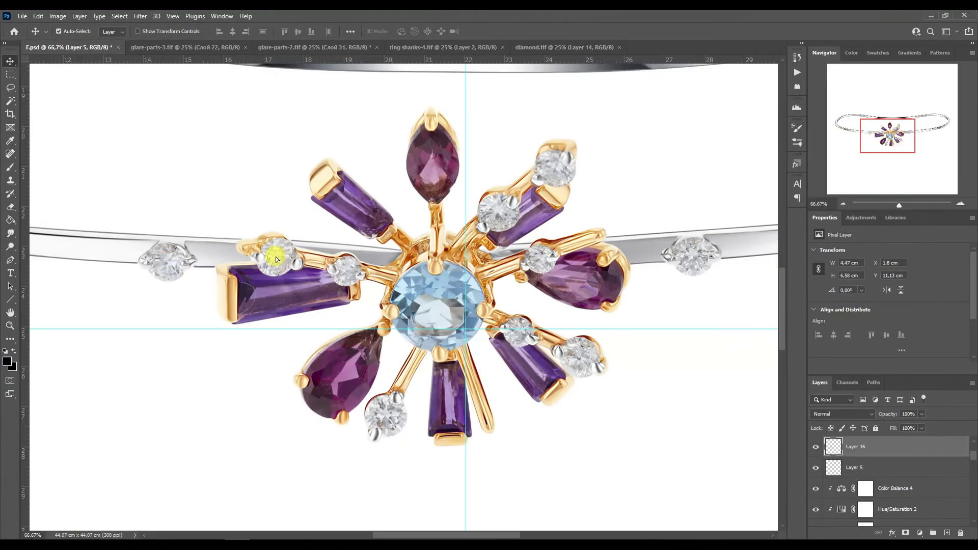
pyautogui.keyDown('alt'); pyautogui.click(855, 457); pyautogui.keyUp('alt')
# Scale and reshape the diamond to fit the larger round stone above the left purple baguette.
pyautogui.hotkey('ctrl', 't')
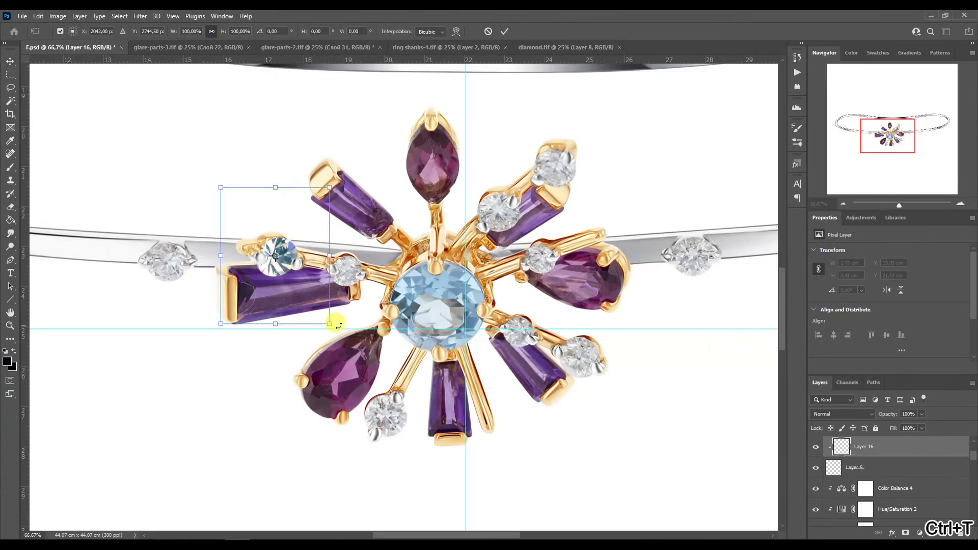
pyautogui.moveTo(329, 323); pyautogui.dragTo(300, 286)
pyautogui.click(960, 204)
pyautogui.click(959, 204)
pyautogui.moveTo(887, 135); pyautogui.dragTo(877, 132)
pyautogui.moveTo(362, 381); pyautogui.dragTo(373, 369)
pyautogui.moveTo(436, 209); pyautogui.dragTo(437, 236)
pyautogui.moveTo(437, 369); pyautogui.dragTo(437, 367)
pyautogui.moveTo(499, 300); pyautogui.dragTo(501, 299)
pyautogui.moveTo(437, 238); pyautogui.dragTo(437, 234)
pyautogui.press('Return')
# Duplicate the diamond onto the round stone on the band left of the flower and fit it to that setting.
pyautogui.keyDown('alt'); pyautogui.moveTo(457, 308); pyautogui.dragTo(126, 322); pyautogui.keyUp('alt')
pyautogui.hotkey('ctrl', 't')
pyautogui.moveTo(173, 387); pyautogui.dragTo(41, 305)
pyautogui.press('Return')
# Duplicate the diamond onto the round stone below the flower's lower-left pear stone and rotate it -60°.
pyautogui.moveTo(877, 133); pyautogui.dragTo(884, 135)
pyautogui.click(843, 203)
pyautogui.keyDown('alt'); pyautogui.moveTo(279, 257); pyautogui.dragTo(445, 497); pyautogui.keyUp('alt')
pyautogui.hotkey('ctrl', 't')
pyautogui.moveTo(483, 465); pyautogui.dragTo(437, 447)
pyautogui.hotkey('ctrl', '+')
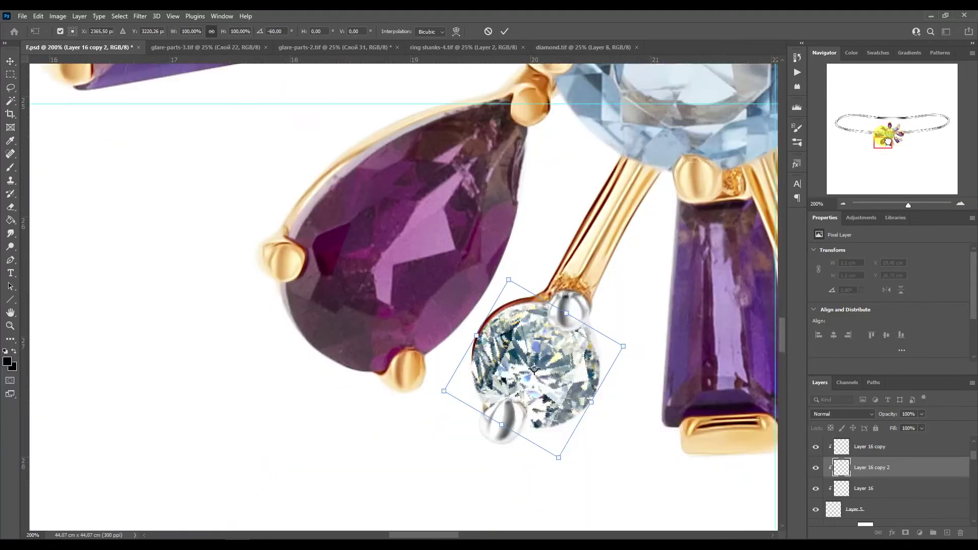
pyautogui.moveTo(884, 134); pyautogui.dragTo(884, 135)
pyautogui.press('Return')
# Duplicate the diamond onto the flower's larger lower-right round stone and rotate it to match the setting.
pyautogui.click(842, 203)
pyautogui.keyDown('alt'); pyautogui.moveTo(345, 377); pyautogui.dragTo(637, 294); pyautogui.keyUp('alt')
pyautogui.hotkey('ctrl', 't')
pyautogui.moveTo(601, 220); pyautogui.dragTo(683, 299)
pyautogui.press('Return')
# Copy the diamond onto the two upper-right round stones and rotate the copies to fit.
pyautogui.scroll(3, 688, 306)
pyautogui.moveTo(639, 408); pyautogui.dragTo(617, 149)
pyautogui.hotkey('ctrl', 't')
pyautogui.moveTo(596, 181); pyautogui.dragTo(650, 159)
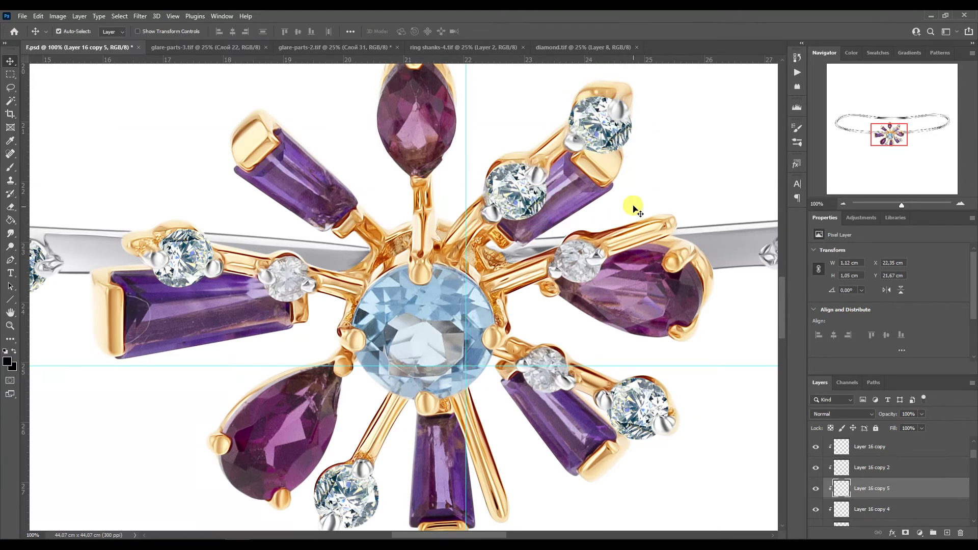
pyautogui.press('Return')
# Copy the diamond onto the flower's three smallest round stones around the center, scaling and rotating the copies to fit their settings.
pyautogui.keyDown('alt'); pyautogui.moveTo(626, 201); pyautogui.dragTo(557, 371); pyautogui.keyUp('alt')
pyautogui.hotkey('ctrl', 't')
pyautogui.moveTo(586, 406); pyautogui.dragTo(609, 248)
pyautogui.press('Return')
pyautogui.hotkey('ctrl', 't')
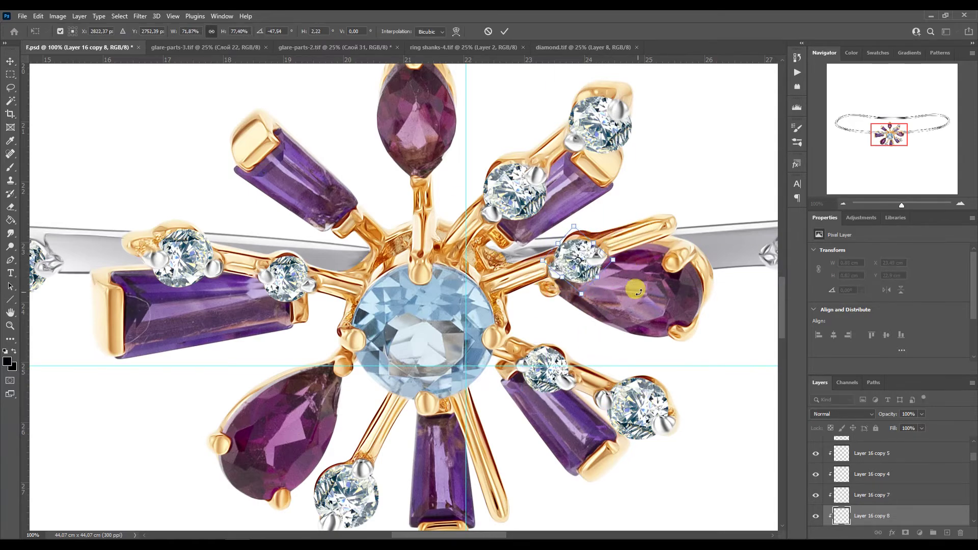
pyautogui.press('Return')
# Copy the diamond from the band's left setting to the right one, flipping and rotating it to match.
pyautogui.hotkey('ctrl', '-')
pyautogui.moveTo(146, 275); pyautogui.dragTo(673, 275)
pyautogui.hotkey('ctrl', 't')
pyautogui.rightClick(673, 275)
pyautogui.click(705, 458)
pyautogui.hotkey('ctrl', '+')
pyautogui.moveTo(890, 143); pyautogui.dragTo(905, 142)
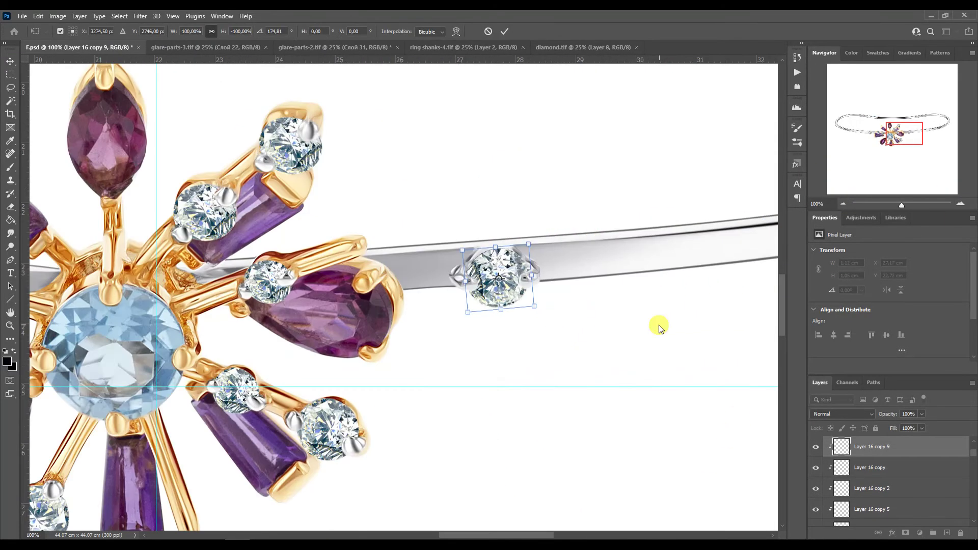
pyautogui.press('Return')
# Add clipped Hue/Saturation with saturation -23 and Levels above the diamonds, adjusting the Levels white point and midtones.
pyautogui.hotkey('ctrl', '-')
pyautogui.hotkey('ctrl', '-')
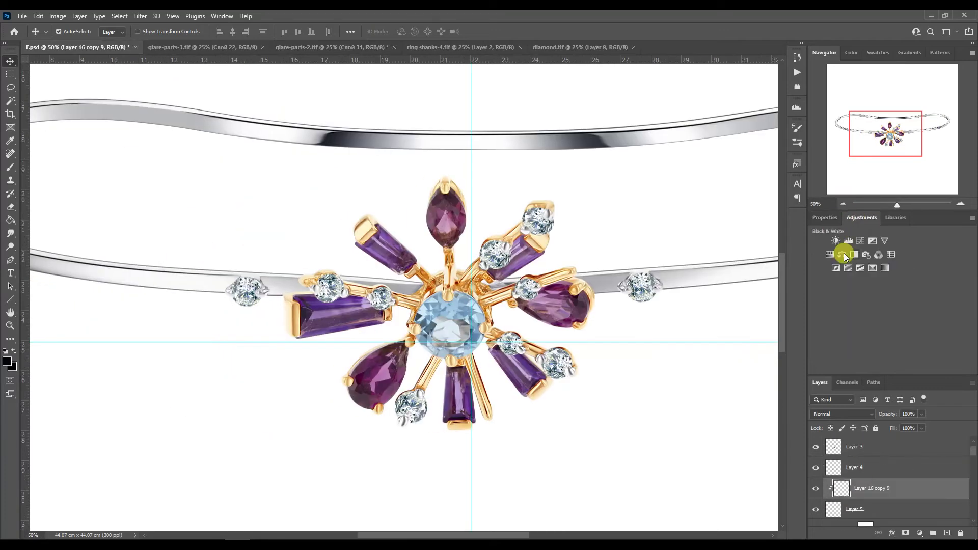
pyautogui.click(830, 253)
pyautogui.click(861, 218)
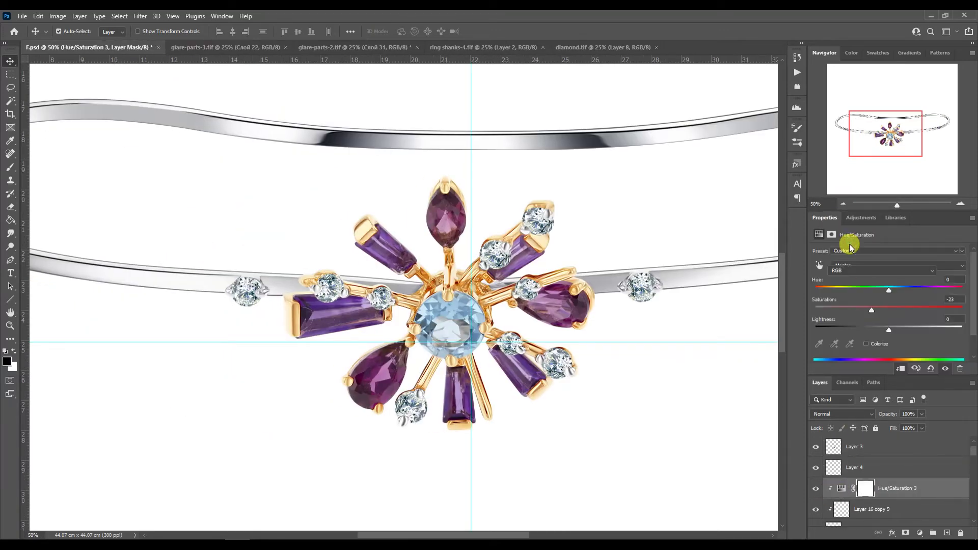
pyautogui.click(848, 241)
pyautogui.moveTo(961, 324); pyautogui.dragTo(960, 326)
pyautogui.moveTo(895, 326); pyautogui.dragTo(894, 327)
# Run the Diamond Highlight action on the diamonds' layer beneath the adjustments.
pyautogui.click(871, 524)
pyautogui.click(797, 72)
pyautogui.click(723, 373)
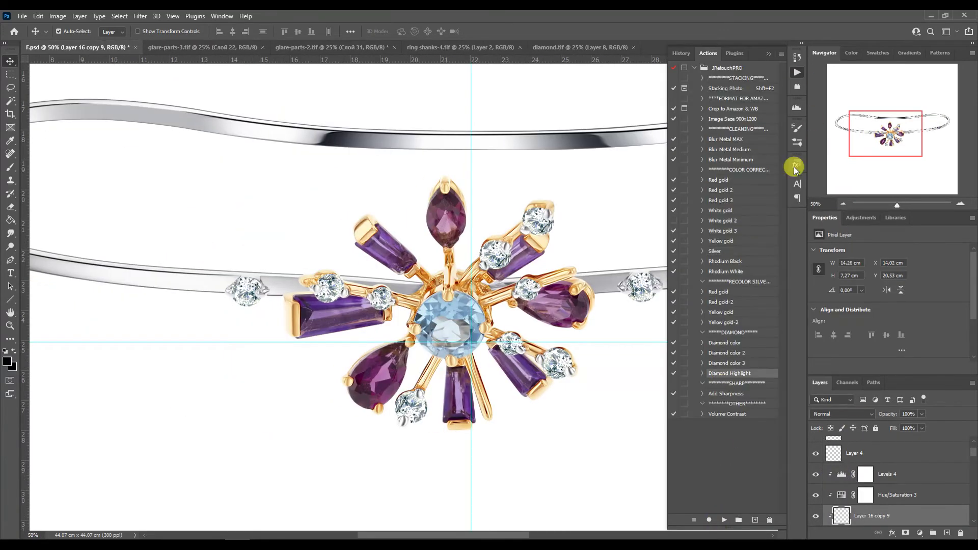
pyautogui.click(720, 521)
# Duplicate the purple baguette stones' layer, clip the copy to the original and run the Blur Metal Minimum action on it.
pyautogui.click(350, 315)
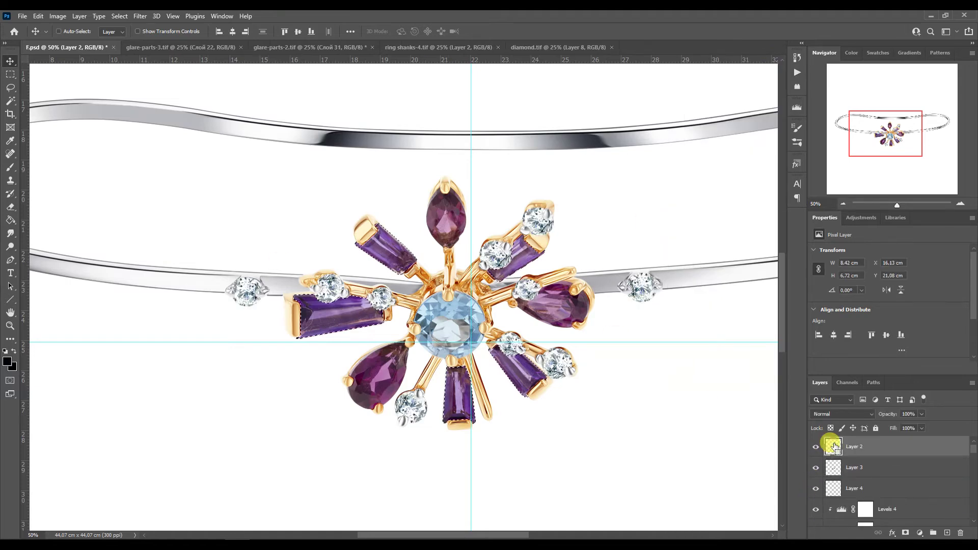
pyautogui.hotkey('ctrl', 'j')
pyautogui.keyDown('alt'); pyautogui.click(817, 456); pyautogui.keyUp('alt')
pyautogui.click(797, 72)
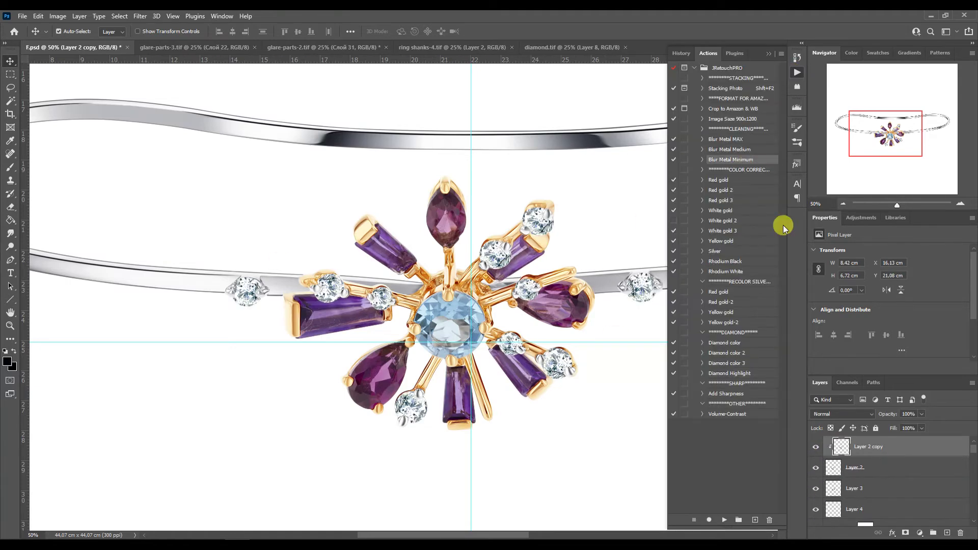
pyautogui.click(724, 520)
# Remove blemishes from the large left baguette stone with the Spot Healing Brush.
pyautogui.hotkey('ctrl', '+')
pyautogui.hotkey('ctrl', '+')
pyautogui.hotkey('ctrl', '+')
pyautogui.moveTo(889, 134); pyautogui.dragTo(879, 137)
pyautogui.press('j')
pyautogui.moveTo(455, 289); pyautogui.dragTo(457, 286)
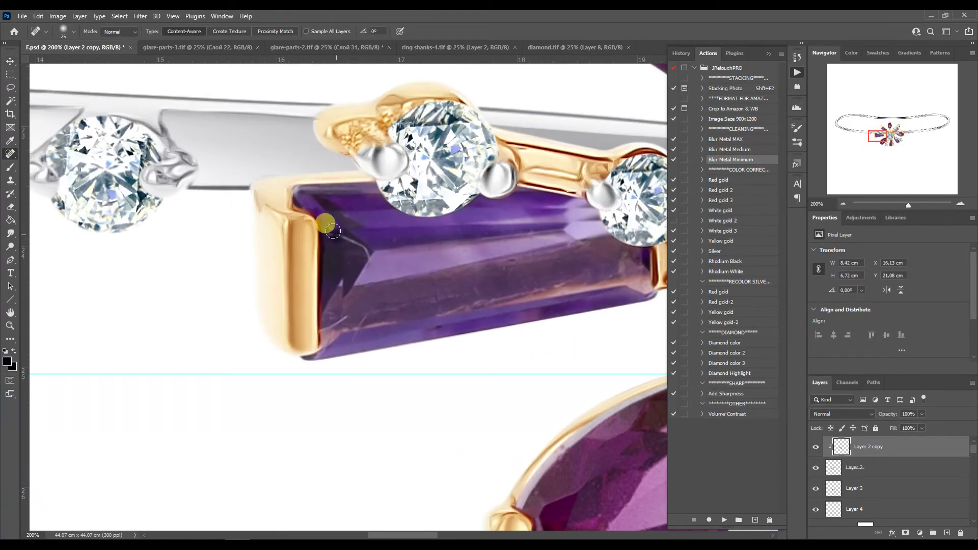
# Outline the dark triangular facet of the large left baguette with the Pen tool and select it for Mixer Brush smoothing.
pyautogui.press('p')
pyautogui.click(373, 251)
pyautogui.click(343, 296)
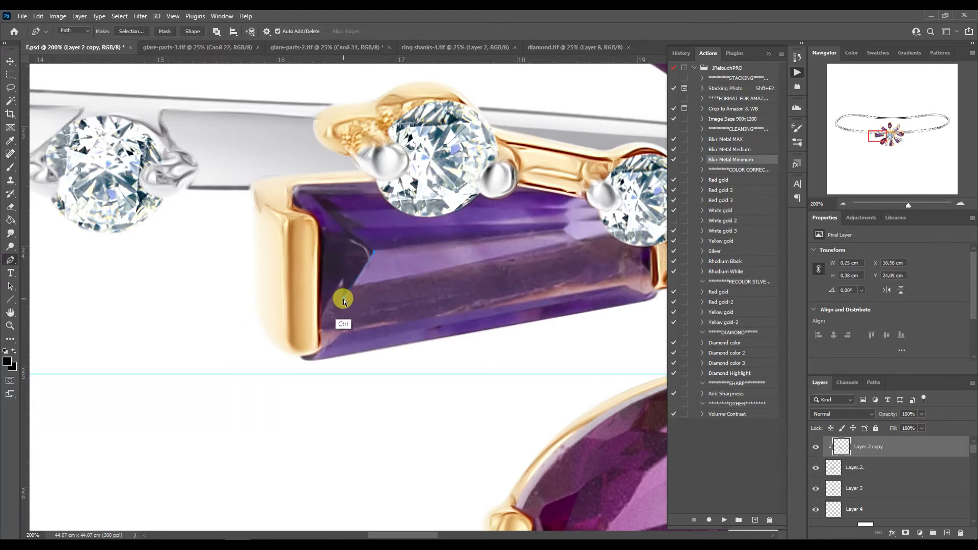
pyautogui.click(10, 167)
pyautogui.hotkey('ctrl', 'Return')
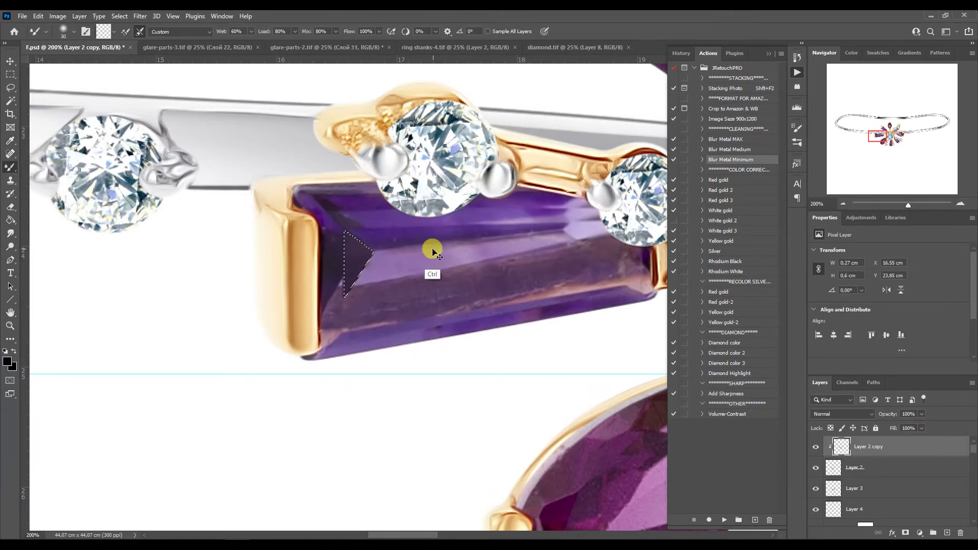
# Outline the long central facet of the bottom baguette as a selection and smooth the stone with the Mixer Brush.
pyautogui.click(884, 135)
pyautogui.press('p')
pyautogui.click(374, 250)
pyautogui.rightClick(375, 250)
pyautogui.click(433, 173)
pyautogui.press('Return')
pyautogui.press('b')
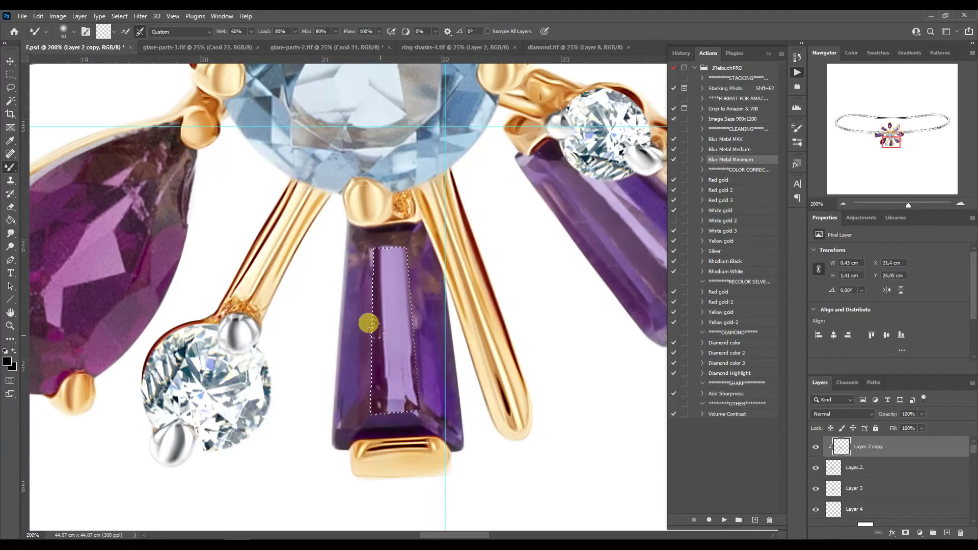
pyautogui.click(885, 130)
pyautogui.click(880, 137)
# Add a Levels adjustment clipped to the baguette stones and lower its white input point to 217.
pyautogui.click(843, 204)
pyautogui.click(843, 204)
pyautogui.click(842, 204)
pyautogui.click(886, 140)
pyautogui.click(861, 218)
pyautogui.click(848, 239)
pyautogui.hotkey('ctrl', 'alt', 'g')
pyautogui.moveTo(831, 326); pyautogui.dragTo(845, 326)
pyautogui.moveTo(960, 325); pyautogui.dragTo(890, 326)
# Add a clipped Color Balance with blue +13 and set the baguettes' Levels inputs to 28, 1.02 and 224.
pyautogui.hotkey('ctrl', 'alt', 'b')
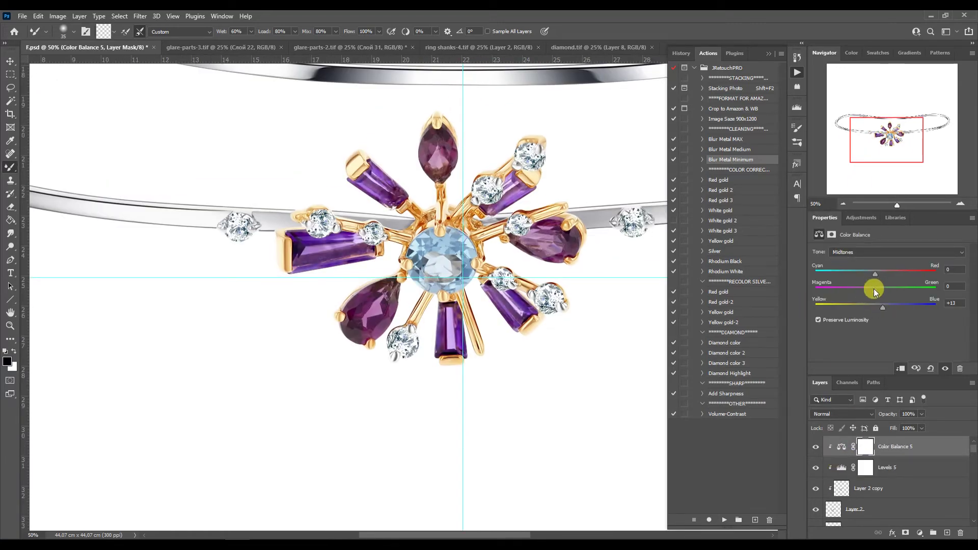
pyautogui.hotkey('alt', '[')
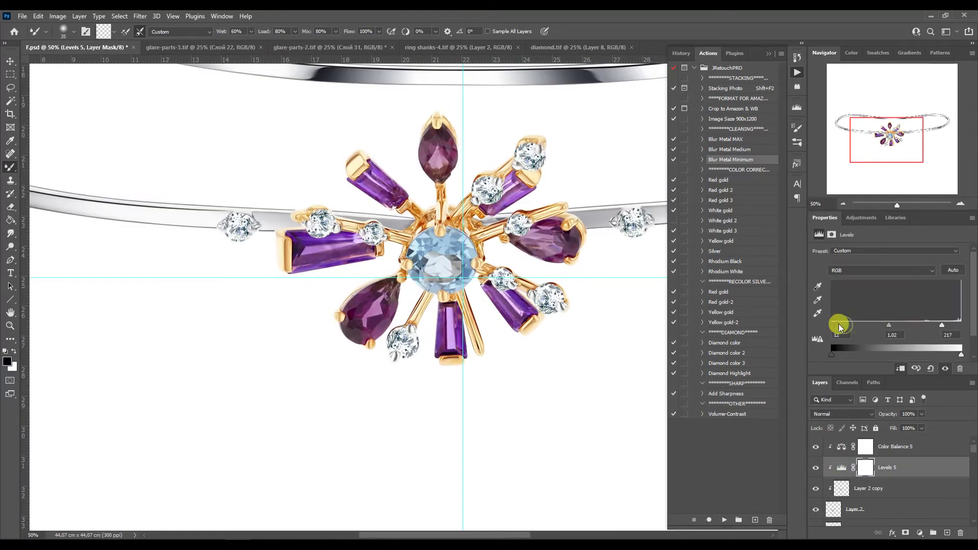
pyautogui.moveTo(836, 324); pyautogui.dragTo(845, 325)
pyautogui.moveTo(942, 325); pyautogui.dragTo(945, 323)
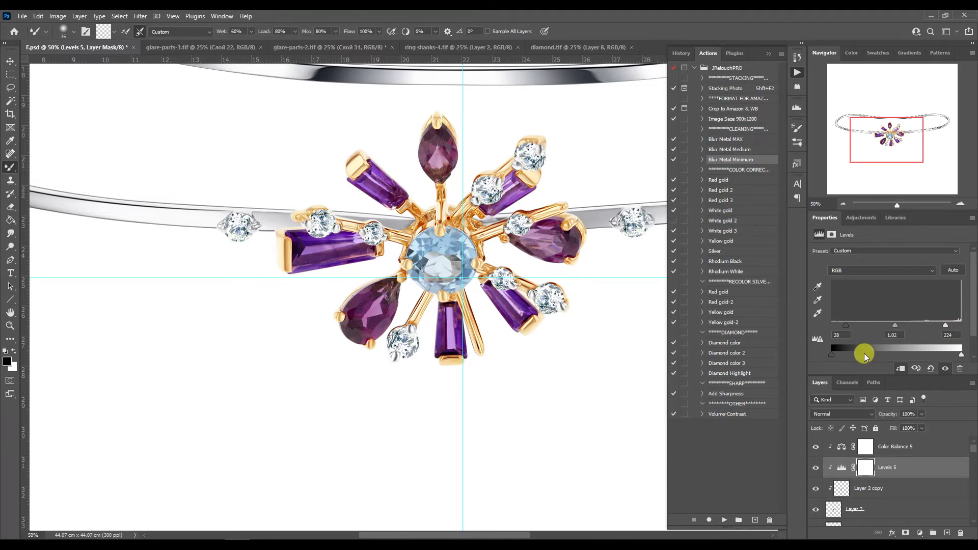
# Select the pear and marquise stones' layer, then open assembly-23 from the stones folder in File Explorer.
pyautogui.moveTo(445, 151); pyautogui.dragTo(449, 196)
pyautogui.press('v')
pyautogui.click(456, 199)
pyautogui.doubleClick(961, 203)
pyautogui.moveTo(883, 137); pyautogui.dragTo(887, 131)
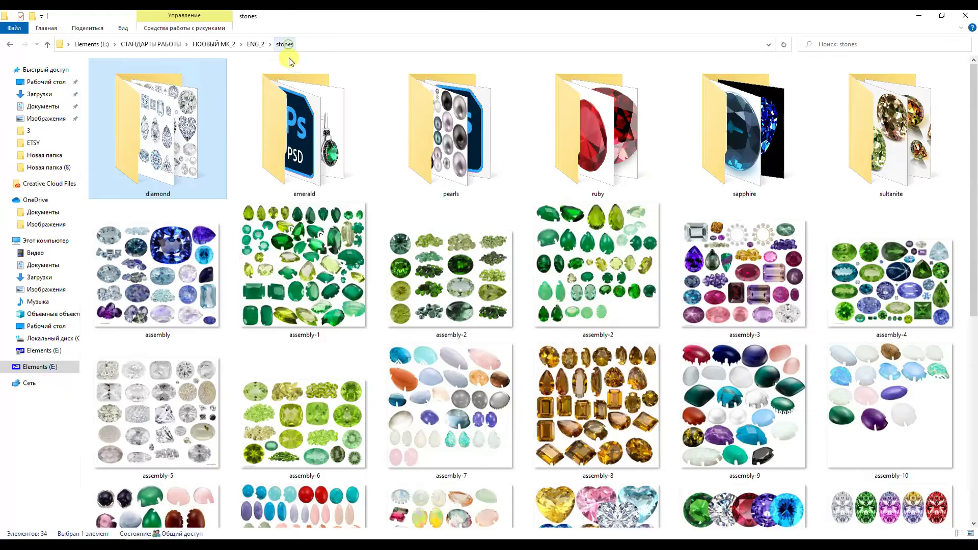
pyautogui.scroll(-10, 972, 351)
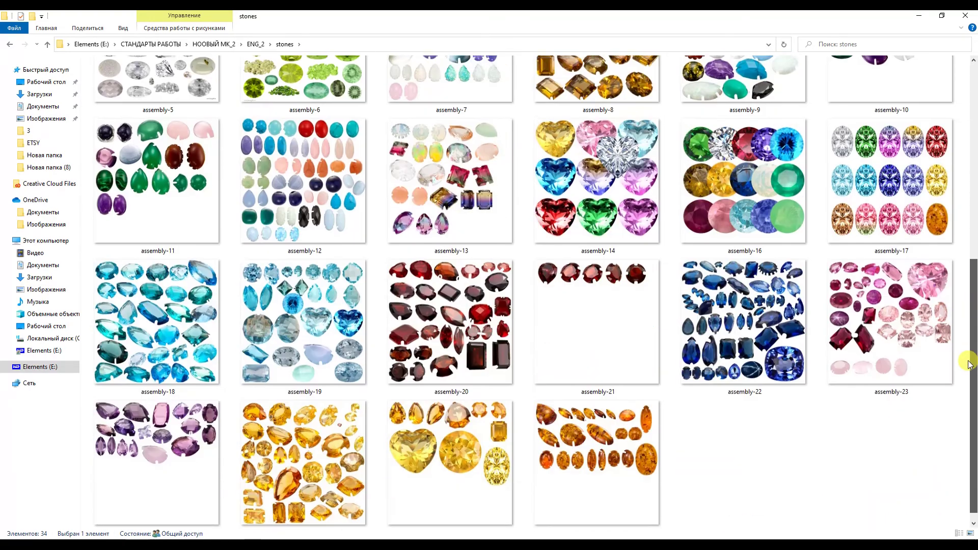
pyautogui.moveTo(967, 360); pyautogui.dragTo(954, 377)
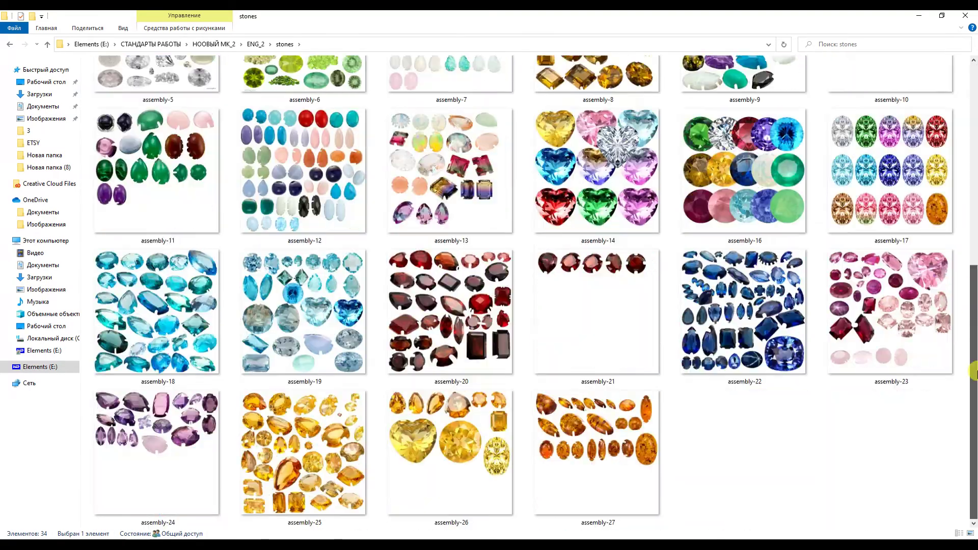
pyautogui.doubleClick(890, 316)
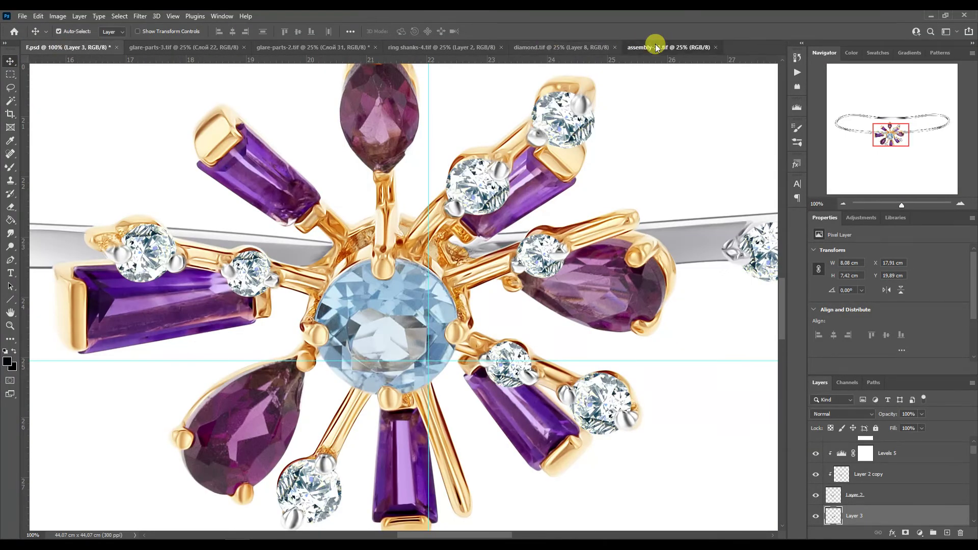
# Bring a pink pear stone from assembly-23 into F.psd, clip it to the flower's right pear setting and reshape it to fit.
pyautogui.click(655, 47)
pyautogui.click(10, 88)
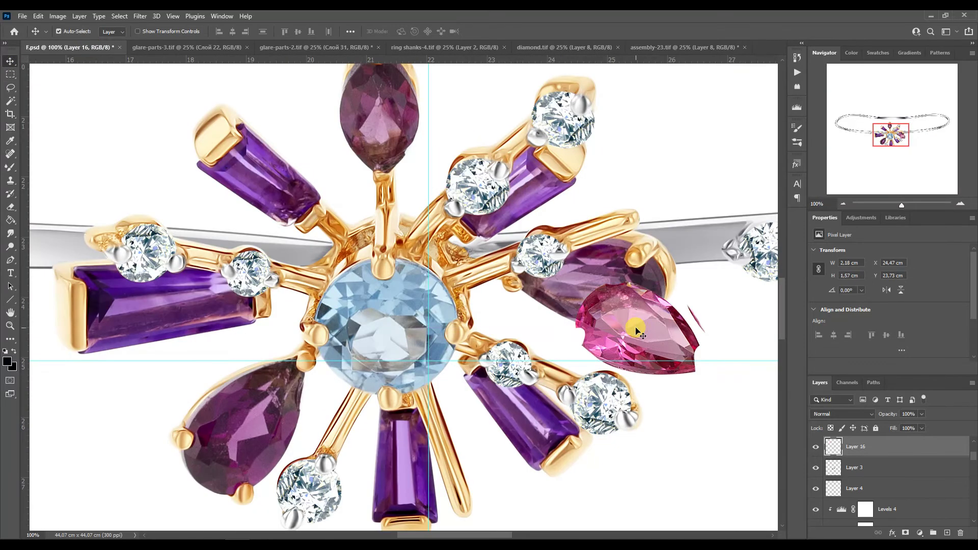
pyautogui.moveTo(631, 321); pyautogui.dragTo(615, 287)
pyautogui.press('Return')
pyautogui.hotkey('ctrl', 'alt', 'g')
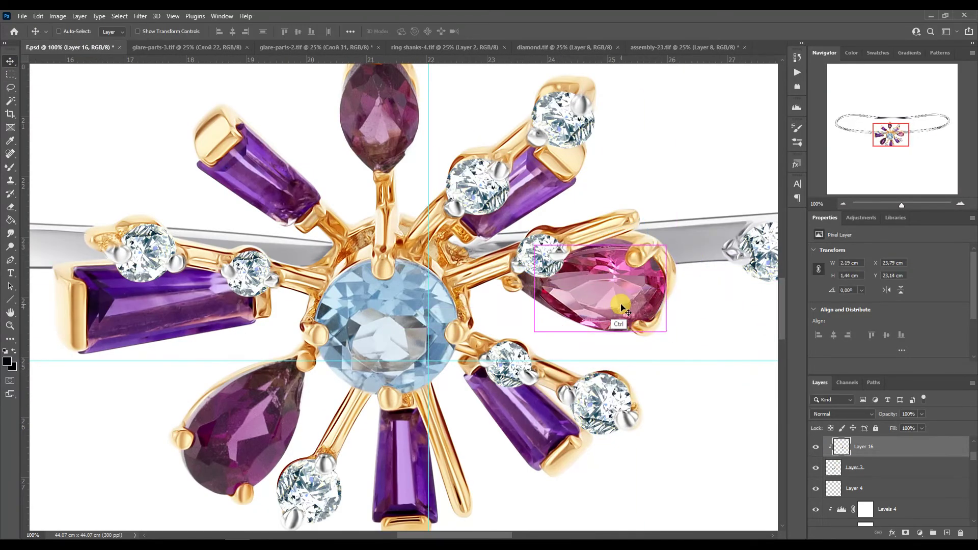
pyautogui.hotkey('ctrl', 't')
pyautogui.moveTo(600, 339)
pyautogui.mouseDown()
pyautogui.moveTo(662, 326)
pyautogui.moveTo(607, 335)
pyautogui.moveTo(662, 306)
pyautogui.moveTo(512, 284)
pyautogui.moveTo(601, 336)
pyautogui.mouseUp()
pyautogui.press('Return')
pyautogui.press('b')
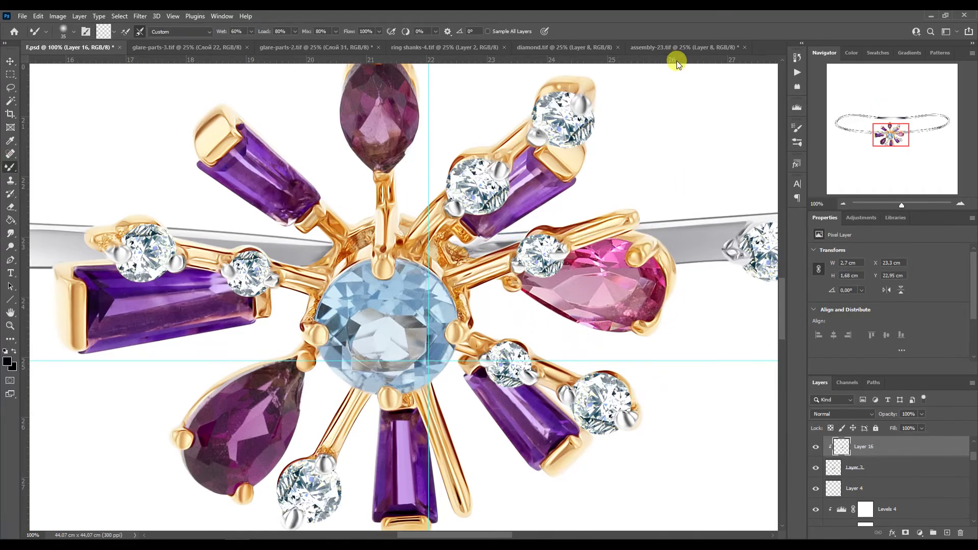
# Bring another pink pear stone from assembly-23 over the flower's lower-left pear and clip it to the stones' layer.
pyautogui.click(683, 48)
pyautogui.click(10, 61)
pyautogui.moveTo(240, 135); pyautogui.dragTo(252, 428)
pyautogui.hotkey('ctrl', 't')
pyautogui.rightClick(144, 423)
pyautogui.keyDown('alt'); pyautogui.click(818, 457); pyautogui.keyUp('alt')
# Scale, skew and rotate the pink stone to fill the lower-left pear setting, and ready the Clone Stamp for its edges.
pyautogui.scroll(-3, 694, 328)
pyautogui.moveTo(310, 316); pyautogui.dragTo(310, 327)
pyautogui.moveTo(238, 423); pyautogui.dragTo(236, 409)
pyautogui.moveTo(240, 262); pyautogui.dragTo(245, 277)
pyautogui.moveTo(176, 351); pyautogui.dragTo(180, 349)
pyautogui.moveTo(237, 416); pyautogui.dragTo(236, 415)
pyautogui.moveTo(248, 269); pyautogui.dragTo(256, 273)
pyautogui.rightClick(179, 340)
pyautogui.press('Escape')
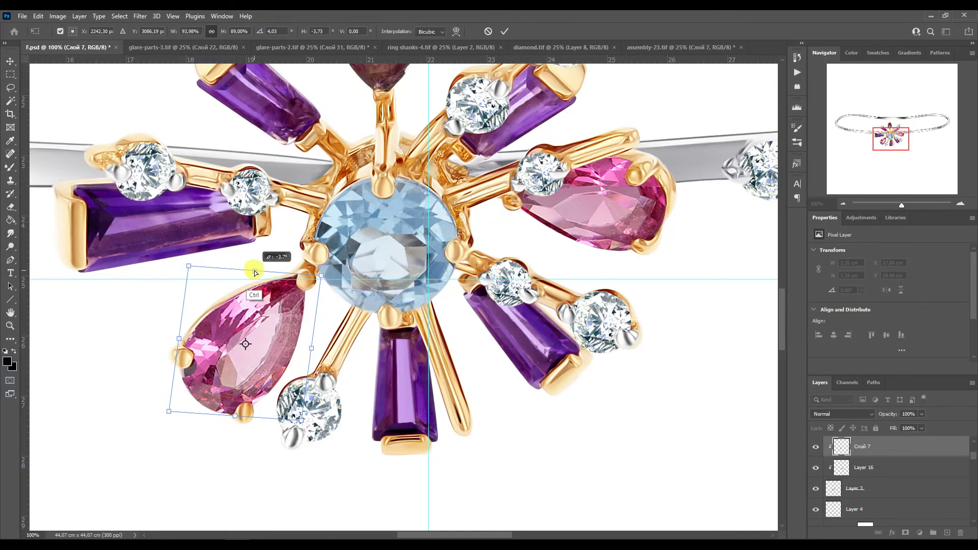
pyautogui.press('Return')
pyautogui.press('s')
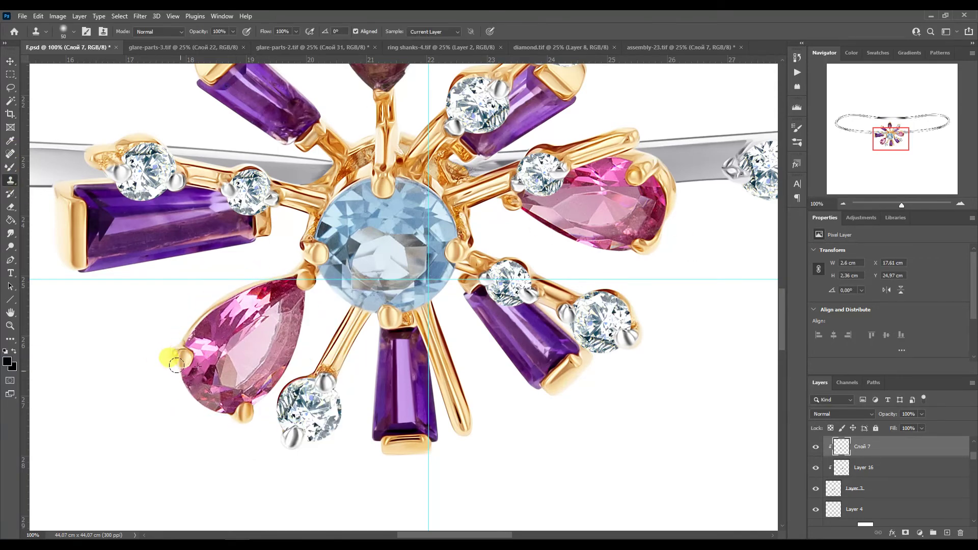
# Open assembly-24 from the stones folder and bring its purple marquise stone into F.psd beside the flower.
pyautogui.hotkey('ctrl', '-')
pyautogui.click(884, 141)
pyautogui.click(655, 47)
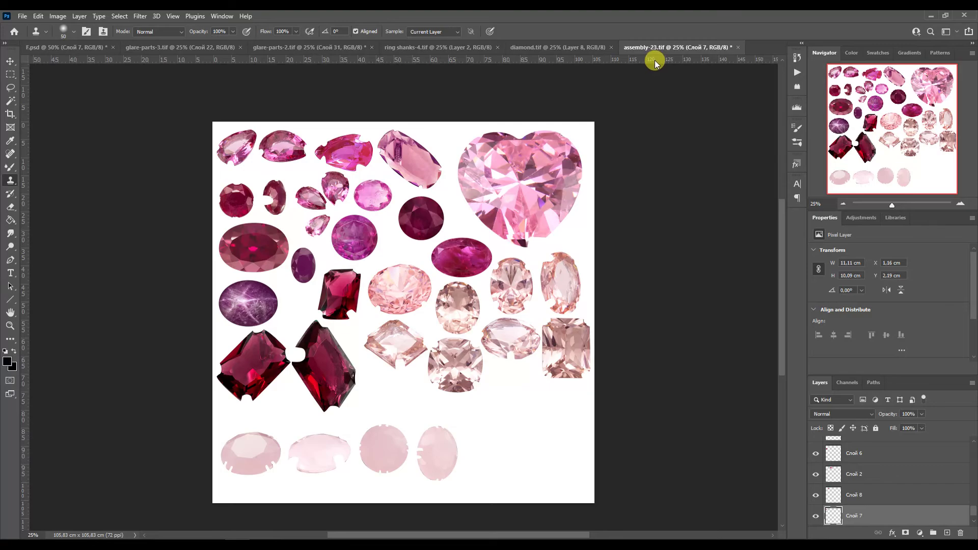
pyautogui.click(207, 539)
pyautogui.moveTo(145, 429); pyautogui.dragTo(756, 41)
pyautogui.press('v')
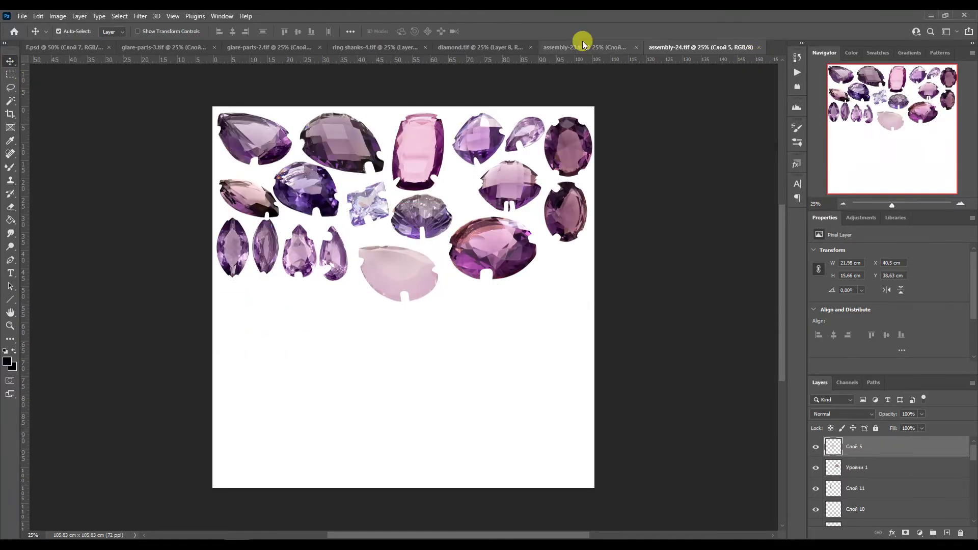
pyautogui.click(580, 47)
pyautogui.click(707, 47)
pyautogui.moveTo(234, 244); pyautogui.dragTo(574, 207)
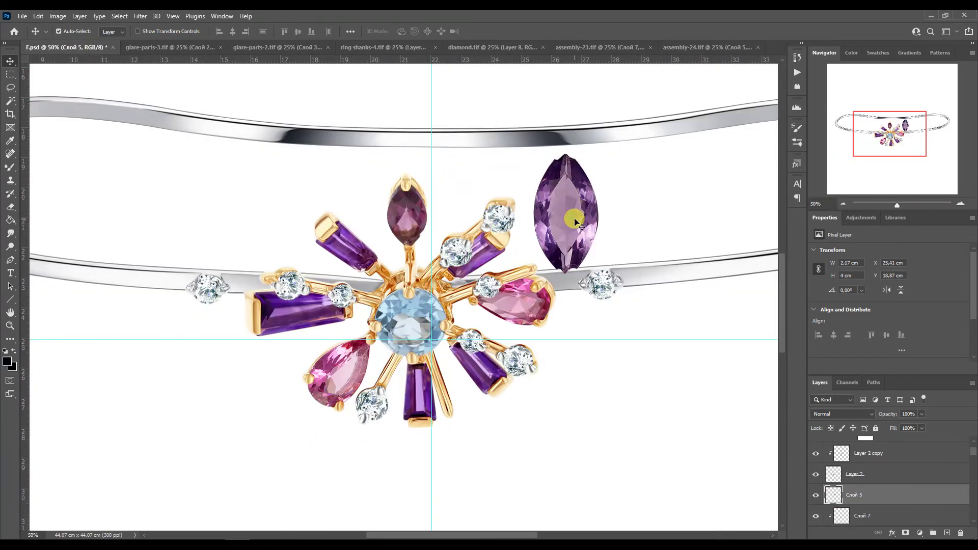
# Recolor the marquise stone with clipped Color Balance at +20, -65, -25 and Levels inputs at 0, 1.33, 230.
pyautogui.click(861, 218)
pyautogui.click(829, 256)
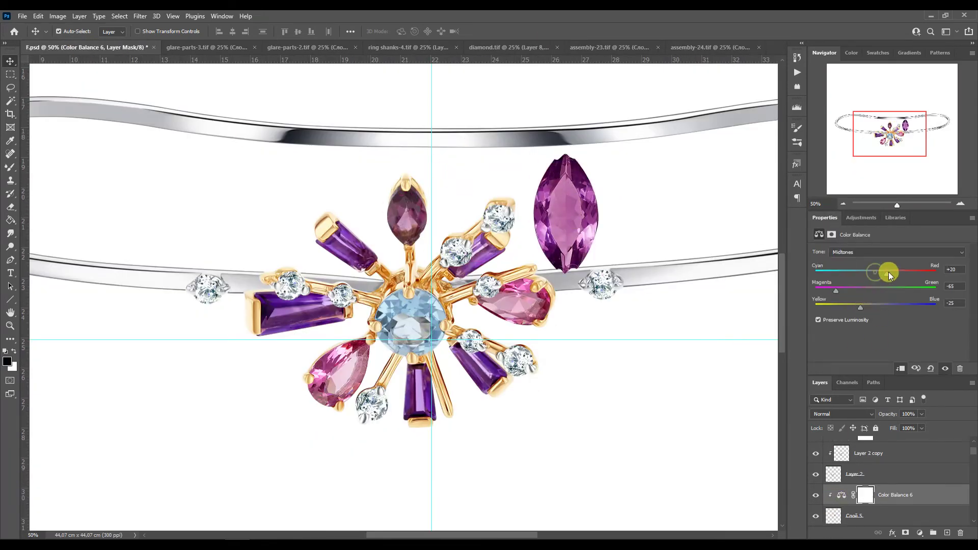
pyautogui.click(860, 217)
pyautogui.click(829, 244)
pyautogui.moveTo(961, 325); pyautogui.dragTo(948, 325)
pyautogui.moveTo(890, 325); pyautogui.dragTo(880, 325)
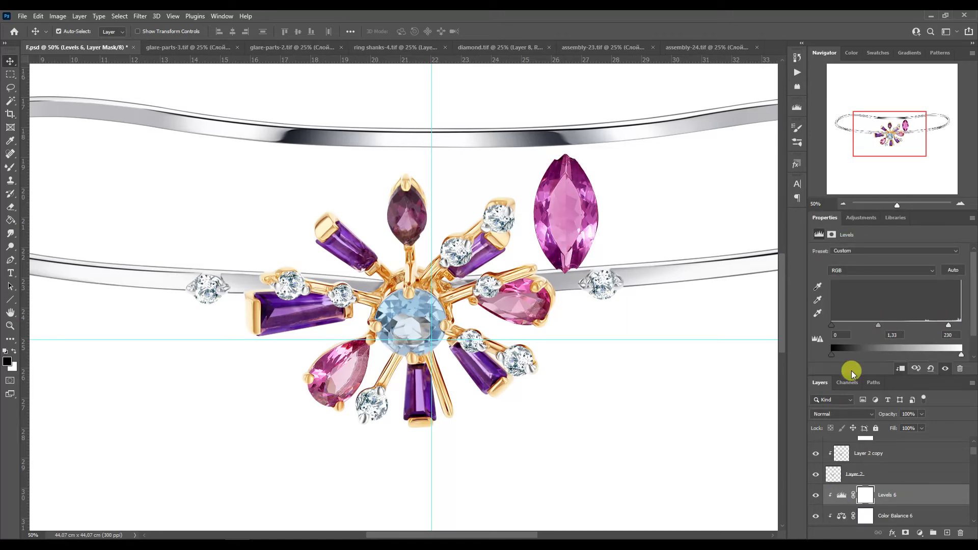
# Shift the pink pear stones toward the marquise's color with clipped Color Balance at blue +26 and a Levels midtone adjustment.
pyautogui.scroll(-2, 851, 469)
pyautogui.keyDown('alt'); pyautogui.click(840, 497); pyautogui.keyUp('alt')
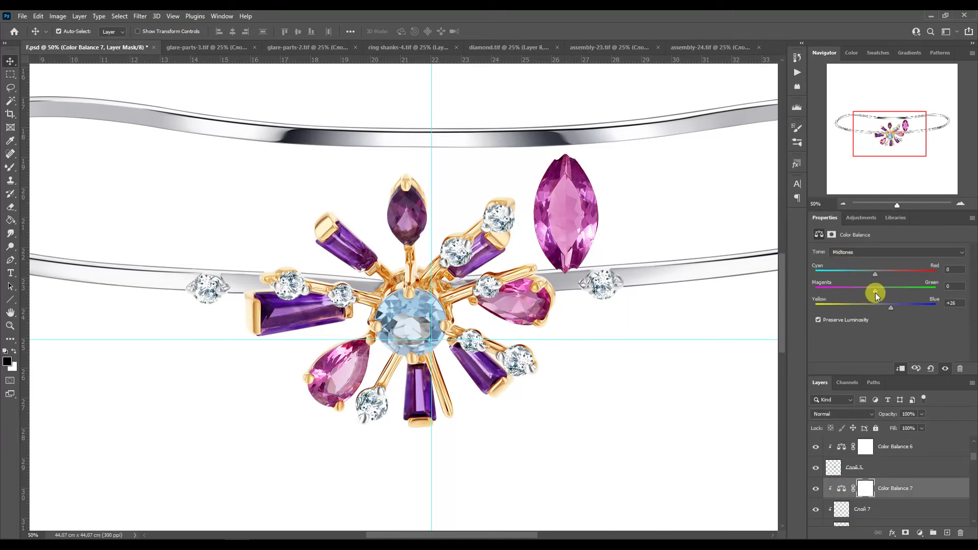
pyautogui.click(860, 217)
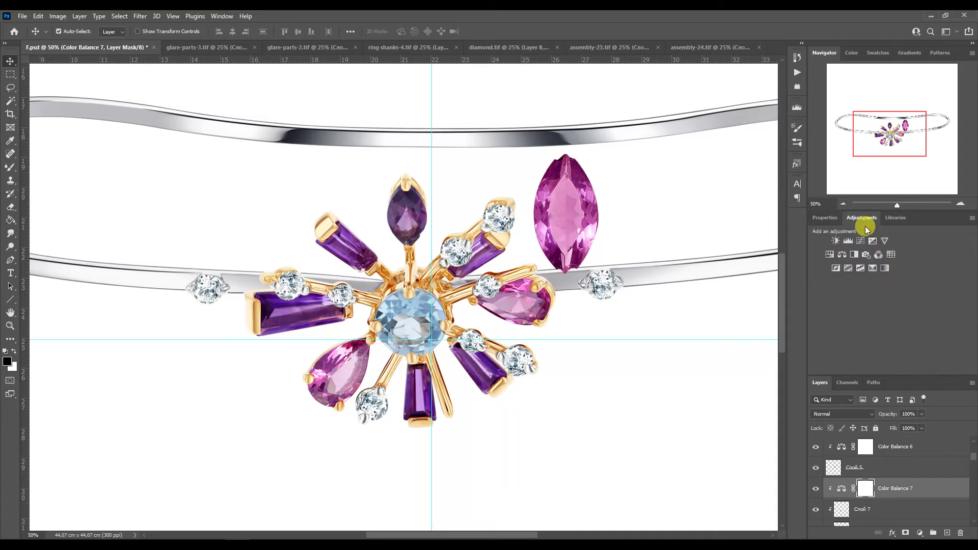
pyautogui.click(829, 243)
pyautogui.moveTo(896, 325); pyautogui.dragTo(905, 326)
# Move the marquise stone onto the flower's top setting and merge it with its color adjustments into one layer.
pyautogui.moveTo(563, 214); pyautogui.dragTo(403, 239)
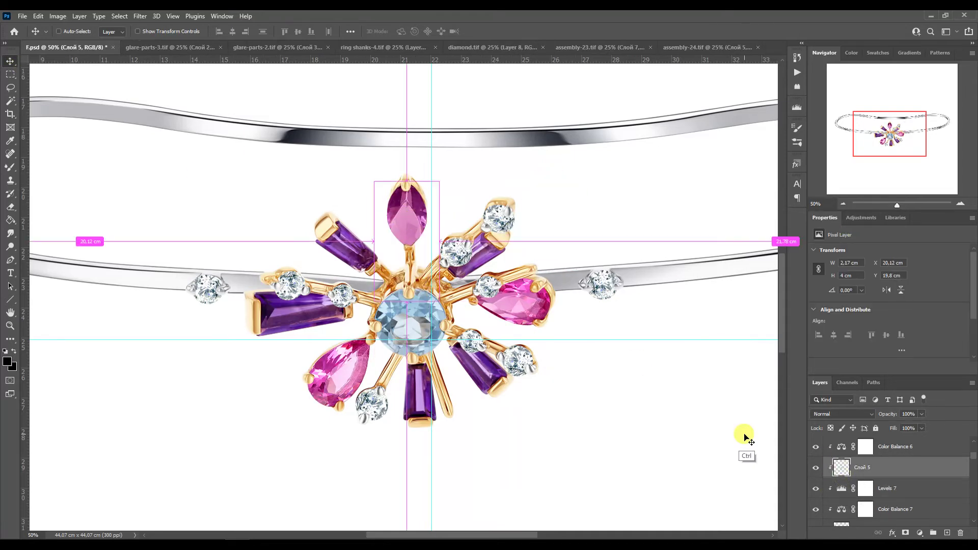
pyautogui.keyDown('alt'); pyautogui.click(832, 459); pyautogui.keyUp('alt')
pyautogui.keyDown('alt'); pyautogui.click(832, 458); pyautogui.keyUp('alt')
pyautogui.moveTo(973, 457); pyautogui.dragTo(970, 455)
pyautogui.keyDown('shift'); pyautogui.click(879, 457); pyautogui.keyUp('shift')
pyautogui.hotkey('ctrl', 'e')
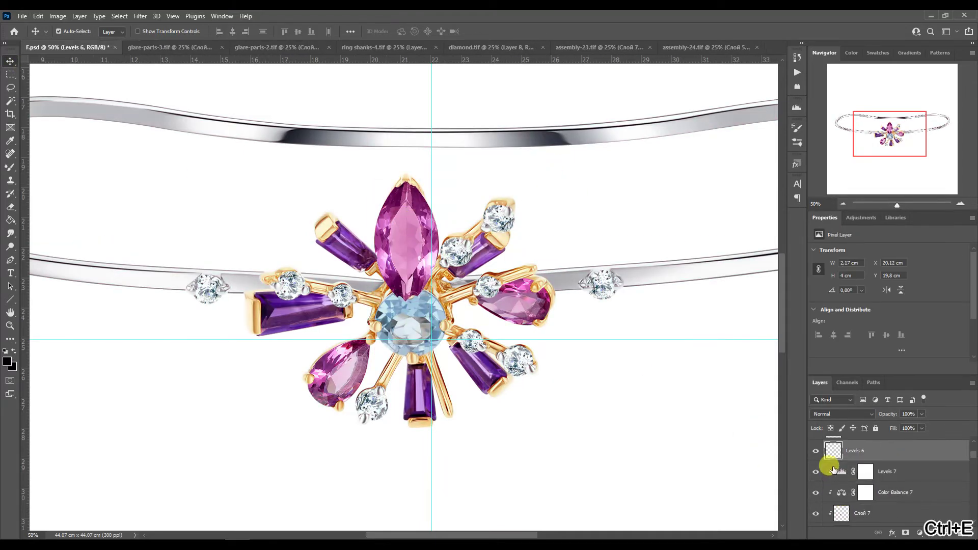
# Clip the merged marquise to the top setting, scale and skew it to fit, and desaturate it with the Sponge tool at 10% flow.
pyautogui.keyDown('alt'); pyautogui.click(830, 462); pyautogui.keyUp('alt')
pyautogui.hotkey('ctrl', 't')
pyautogui.moveTo(406, 301); pyautogui.dragTo(406, 251)
pyautogui.moveTo(440, 216); pyautogui.dragTo(409, 242)
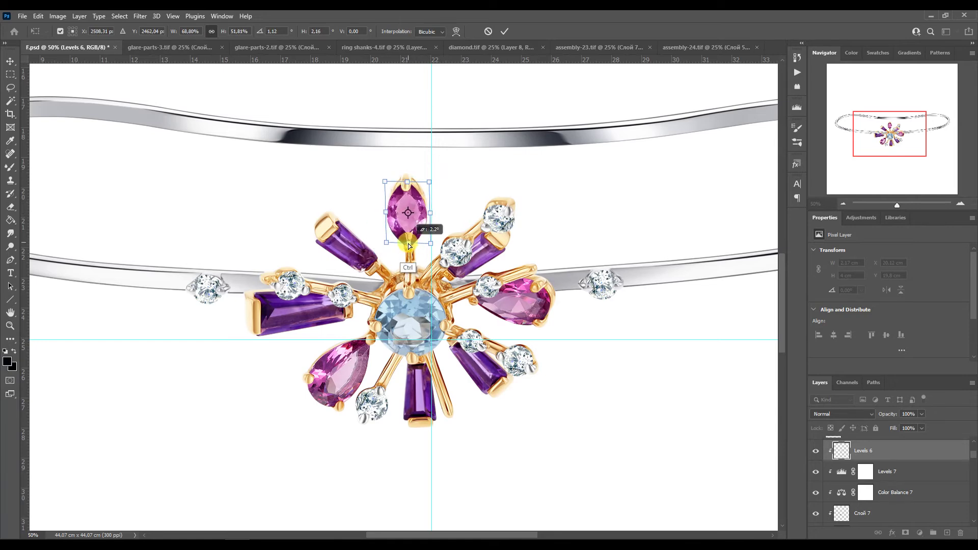
pyautogui.press('Return')
pyautogui.rightClick(10, 246)
pyautogui.click(38, 266)
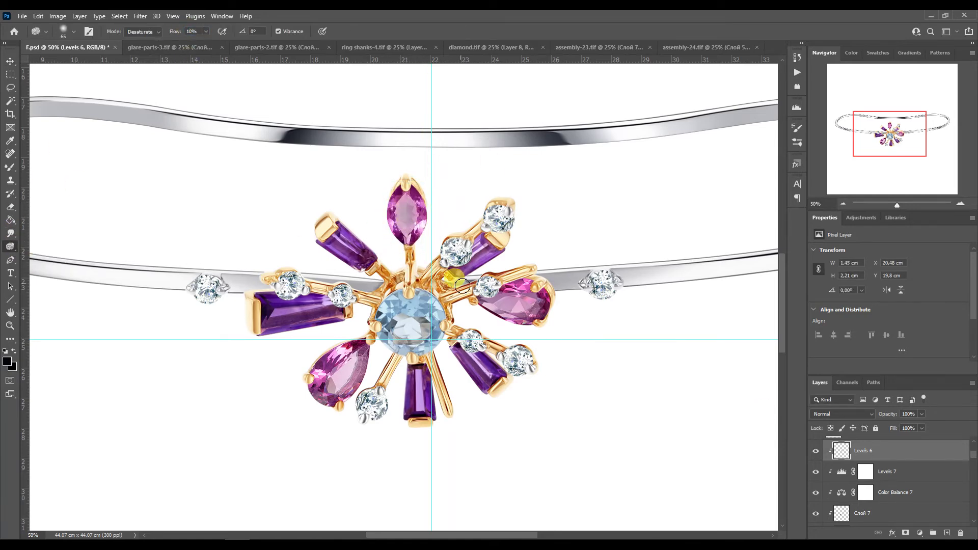
# Merge the pear stones, their adjustments and the marquise into one clipped layer, comparing it with the layer hidden and shown.
pyautogui.keyDown('shift'); pyautogui.click(842, 509); pyautogui.keyUp('shift')
pyautogui.hotkey('ctrl', 'e')
pyautogui.keyDown('alt'); pyautogui.click(841, 460); pyautogui.keyUp('alt')
pyautogui.scroll(1, 811, 467)
pyautogui.keyDown('shift'); pyautogui.click(847, 492); pyautogui.keyUp('shift')
pyautogui.hotkey('ctrl', 'e')
pyautogui.keyDown('alt'); pyautogui.click(841, 481); pyautogui.keyUp('alt')
pyautogui.click(798, 59)
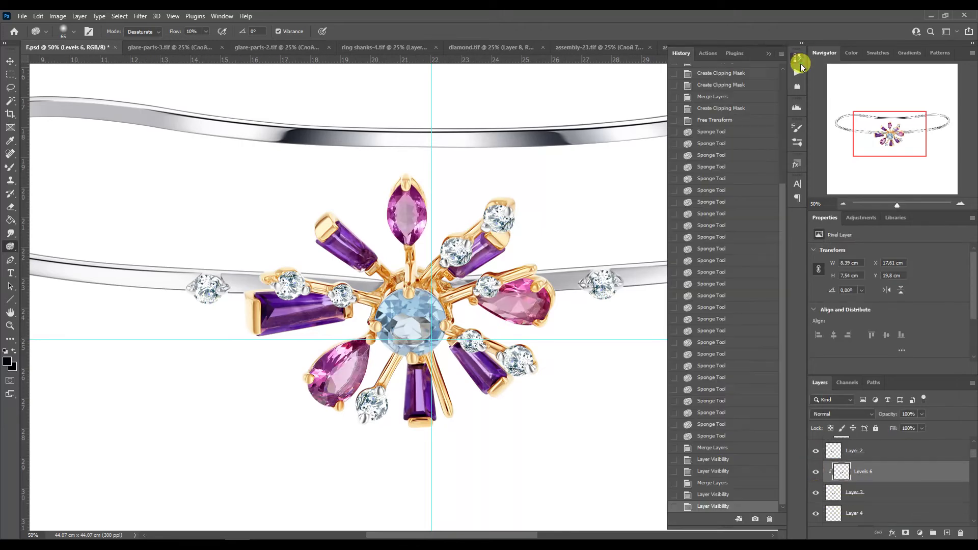
# Hide and show the merged pink stone layer to compare the retouching with the original.
pyautogui.click(797, 57)
pyautogui.click(815, 471)
pyautogui.click(815, 471)
pyautogui.click(815, 472)
pyautogui.click(816, 472)
# Duplicate the blue center stone's layer, clip the copy to the original, and run the Blur Metal Minimum action on it.
pyautogui.click(843, 204)
pyautogui.press('v')
pyautogui.click(854, 513)
pyautogui.click(960, 204)
pyautogui.click(843, 204)
pyautogui.hotkey('ctrl', 'j')
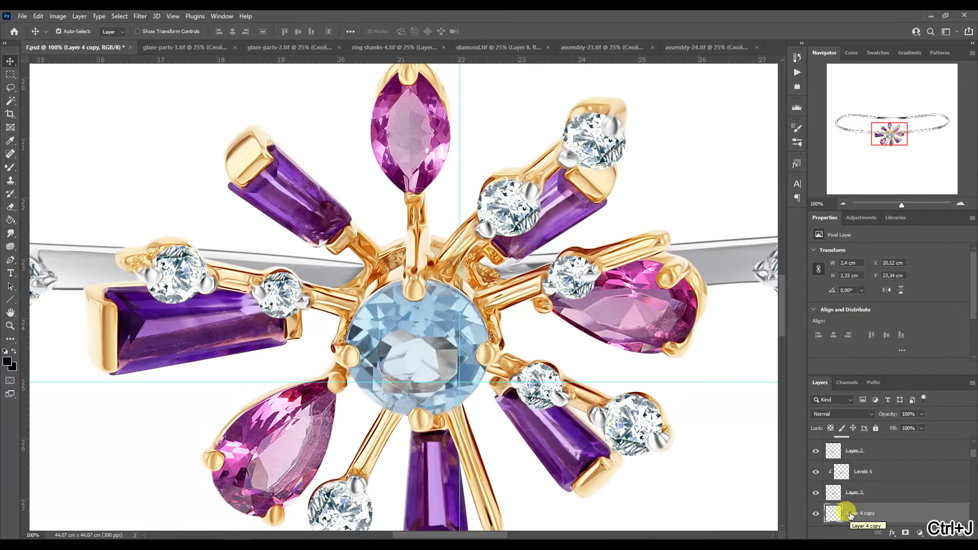
pyautogui.keyDown('alt'); pyautogui.click(849, 523); pyautogui.keyUp('alt')
pyautogui.click(797, 73)
pyautogui.click(723, 520)
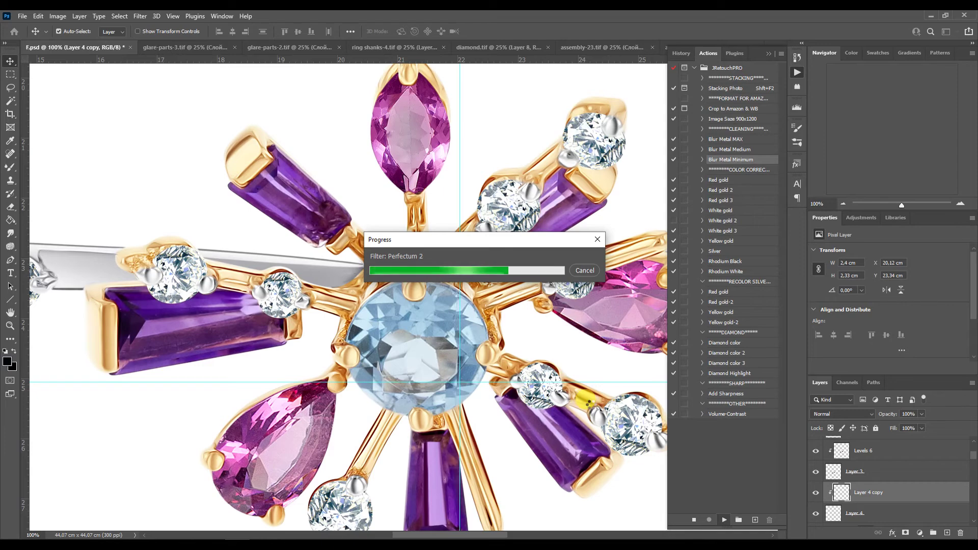
pyautogui.click(768, 54)
# Run the Add Sharpness action on the clipped copy of the blue center stone.
pyautogui.click(797, 72)
pyautogui.click(727, 414)
pyautogui.click(724, 519)
pyautogui.click(797, 72)
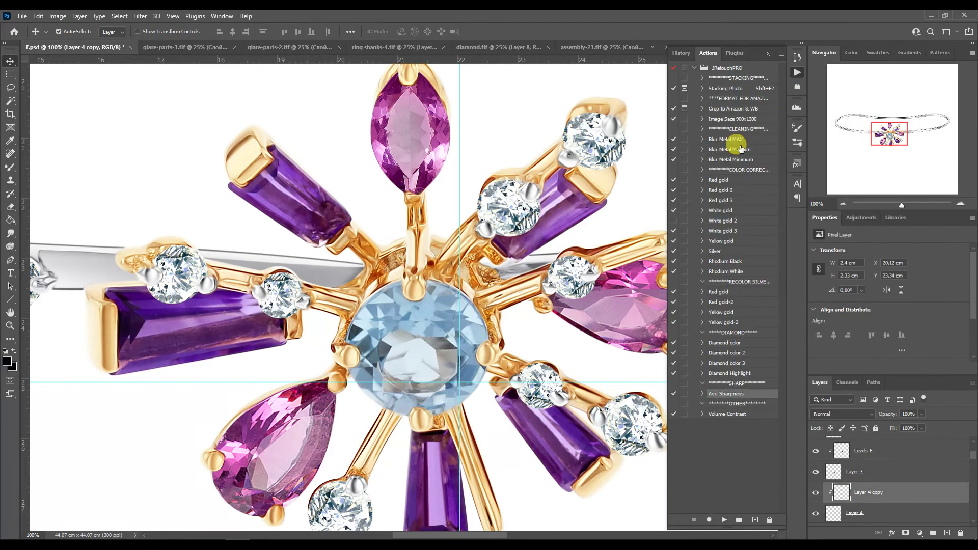
# Make the center stone a more vivid blue with a clipped Color Balance and raise its contrast with clipped Levels shadow and highlight adjustments.
pyautogui.click(861, 218)
pyautogui.click(848, 241)
pyautogui.moveTo(874, 274); pyautogui.dragTo(862, 274)
pyautogui.click(861, 218)
pyautogui.click(830, 241)
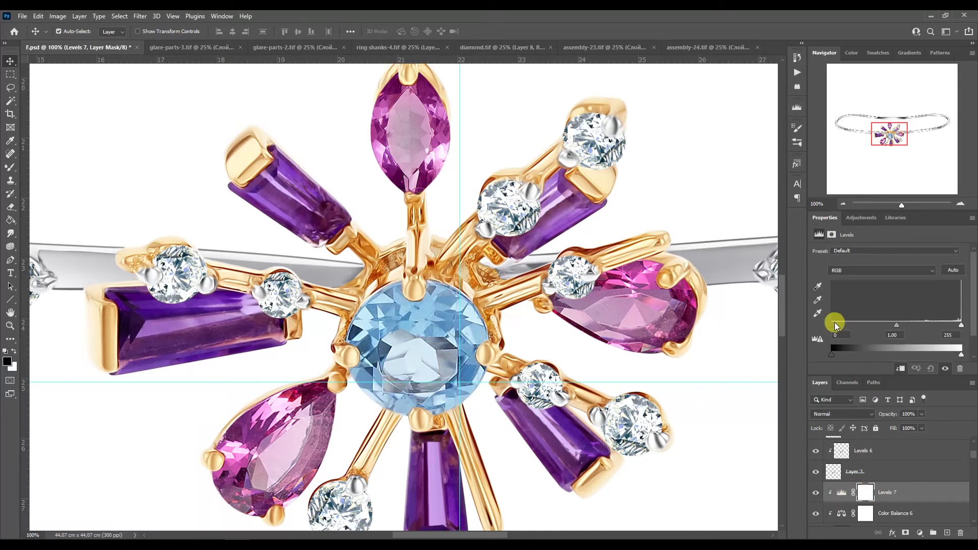
pyautogui.moveTo(835, 325); pyautogui.dragTo(850, 324)
pyautogui.moveTo(961, 325); pyautogui.dragTo(954, 324)
# Outline the inner facet of the large left purple baguette with the Pen tool and turn the path into a selection.
pyautogui.tripleClick(843, 204)
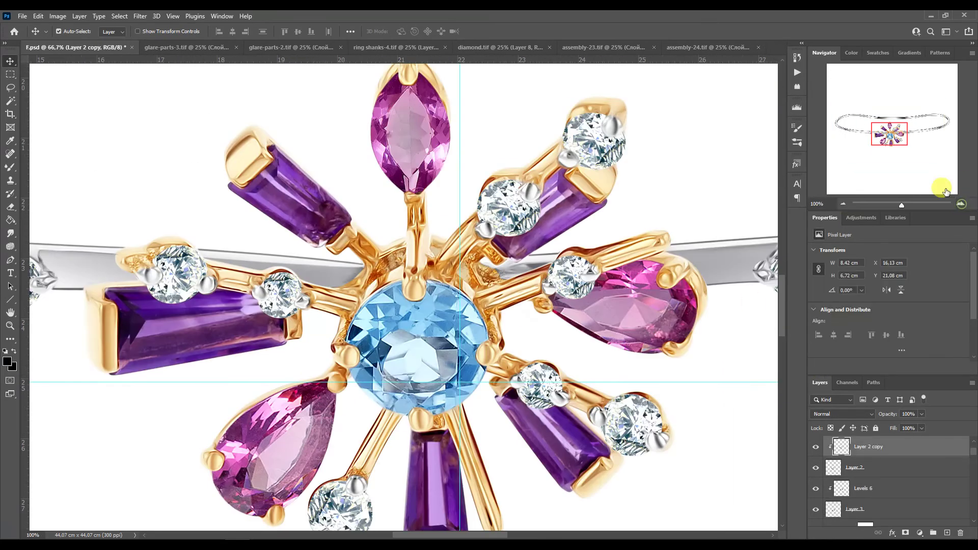
pyautogui.click(797, 72)
pyautogui.click(797, 72)
pyautogui.moveTo(884, 136); pyautogui.dragTo(867, 138)
pyautogui.press('p')
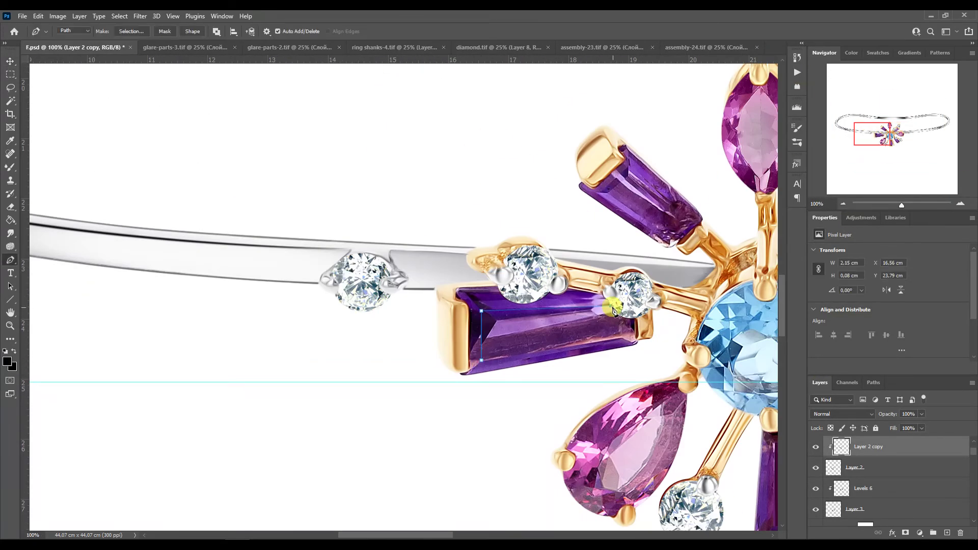
pyautogui.click(482, 361)
pyautogui.rightClick(561, 341)
pyautogui.click(586, 151)
pyautogui.click(541, 158)
# Brush a white highlight into the selected baguette facet on a new clipped layer and set the layer opacity to 63%.
pyautogui.rightClick(12, 167)
pyautogui.click(53, 166)
pyautogui.click(14, 352)
pyautogui.click(843, 203)
pyautogui.moveTo(923, 415); pyautogui.dragTo(906, 423)
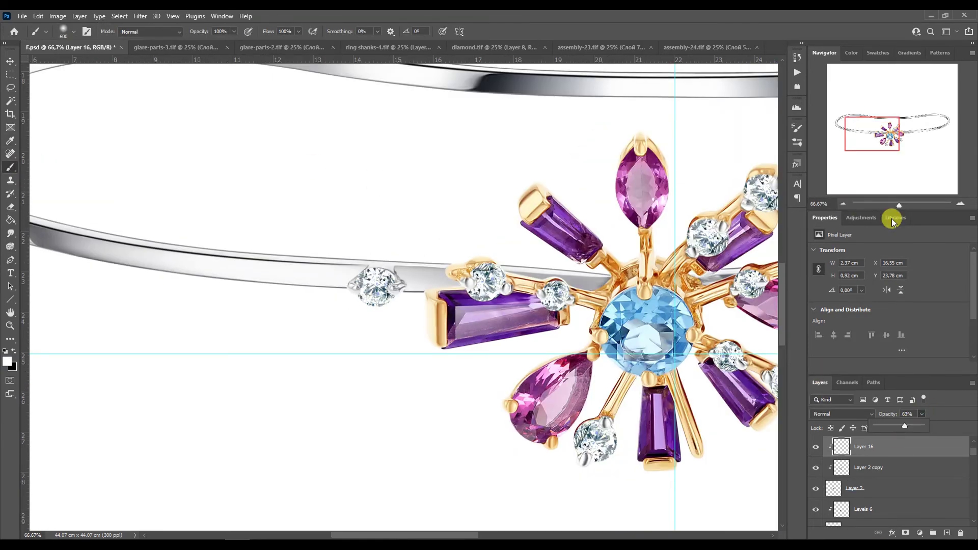
# Select the upper-left baguette's inner facet from a pen path and brush a white highlight on a new clipped layer at 64% opacity.
pyautogui.click(961, 204)
pyautogui.press('p')
pyautogui.moveTo(901, 136); pyautogui.dragTo(880, 128)
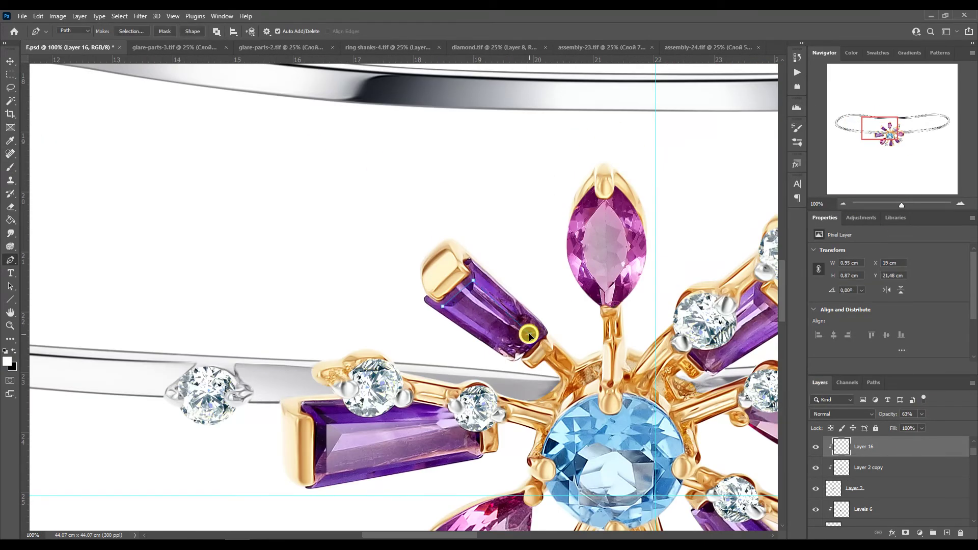
pyautogui.rightClick(509, 353)
pyautogui.click(534, 387)
pyautogui.click(537, 142)
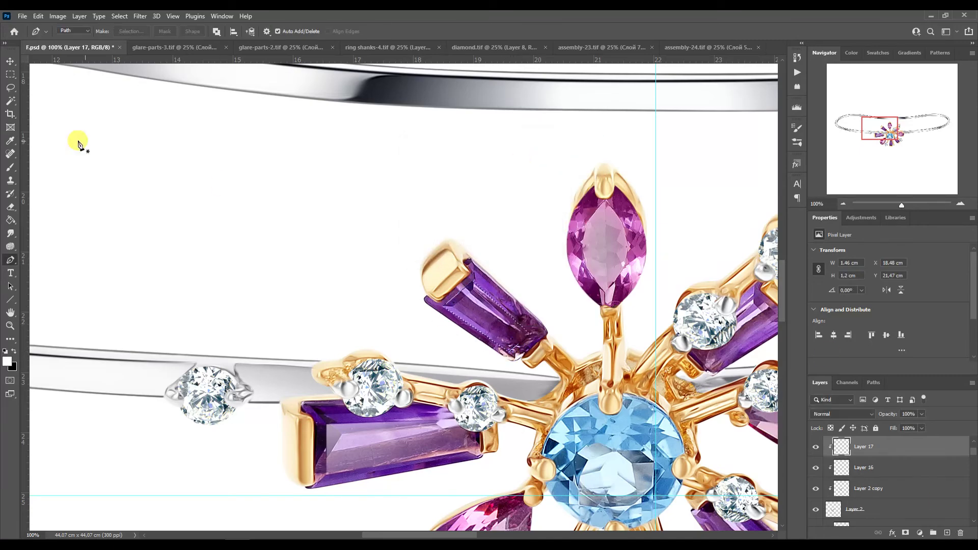
pyautogui.hotkey('ctrl', 'shift', 'alt', 'n')
pyautogui.press('b')
pyautogui.moveTo(459, 295); pyautogui.dragTo(519, 336)
pyautogui.moveTo(922, 414); pyautogui.dragTo(901, 429)
# Select the upper-right baguette's inner facet from a pen path and brush a white highlight on a new clipped layer at 52% opacity.
pyautogui.moveTo(880, 131); pyautogui.dragTo(890, 133)
pyautogui.press('p')
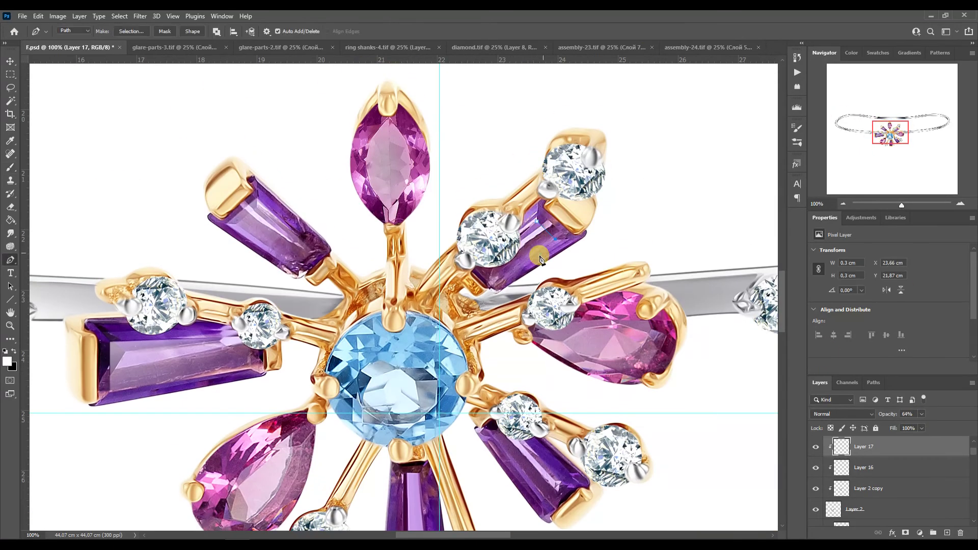
pyautogui.rightClick(526, 269)
pyautogui.click(552, 302)
pyautogui.click(540, 153)
pyautogui.press('b')
pyautogui.click(947, 533)
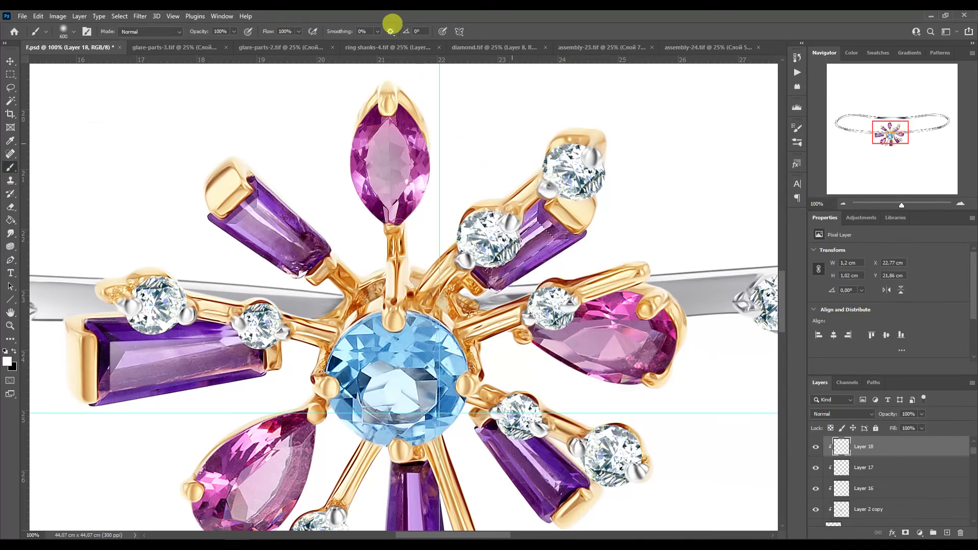
pyautogui.moveTo(888, 414); pyautogui.dragTo(901, 396)
# Select the lower-right baguette's facet from a pen path with 0.5 px feather and brush a white highlight on a new clipped layer at 71% opacity.
pyautogui.moveTo(891, 132); pyautogui.dragTo(886, 139)
pyautogui.press('p')
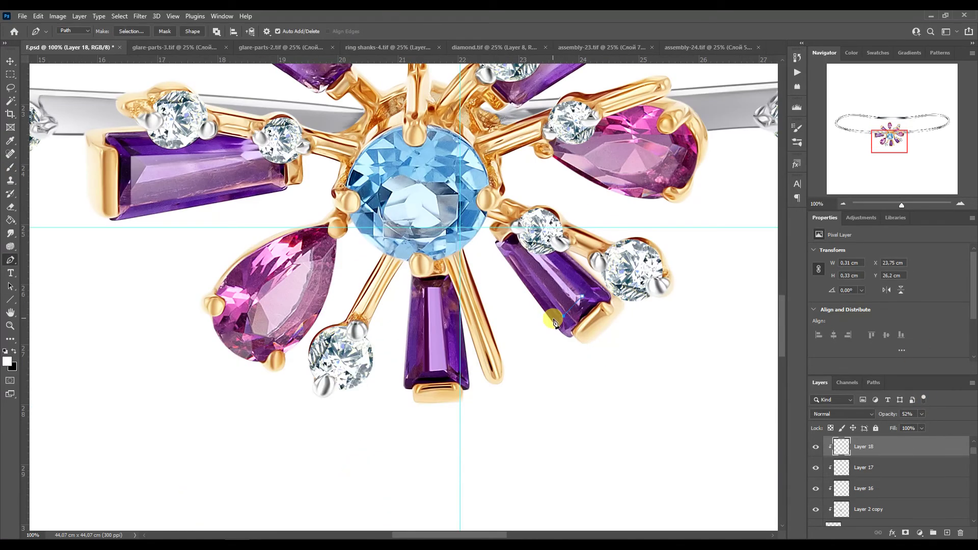
pyautogui.rightClick(574, 288)
pyautogui.click(600, 329)
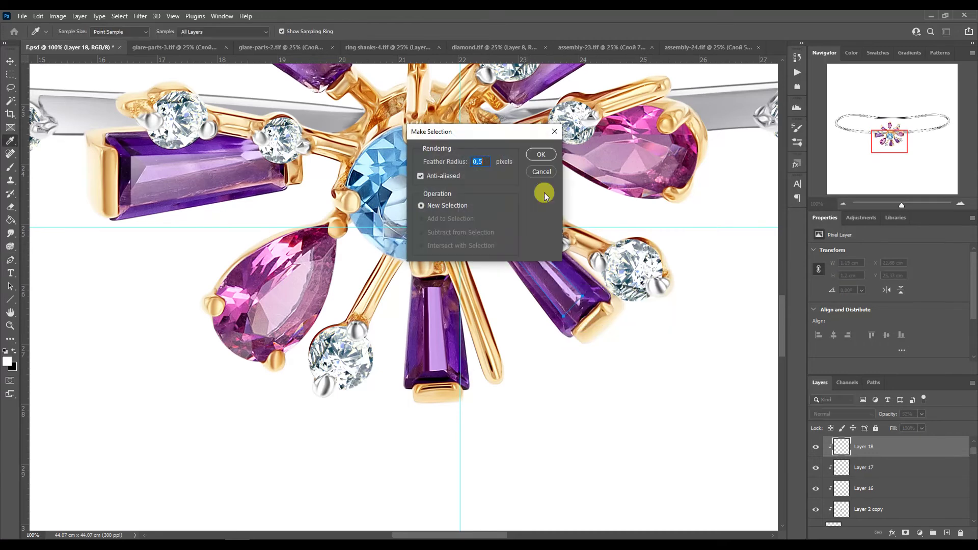
pyautogui.click(539, 153)
pyautogui.press('b')
pyautogui.click(947, 532)
pyautogui.hotkey('ctrl', 'd')
pyautogui.moveTo(921, 414)
pyautogui.mouseDown()
pyautogui.moveTo(910, 426)
pyautogui.moveTo(973, 436)
pyautogui.moveTo(910, 426)
pyautogui.mouseUp()
# Select the bottom baguette's central facet from a pen path and brush a white highlight on a new clipped layer at 72% opacity.
pyautogui.press('p')
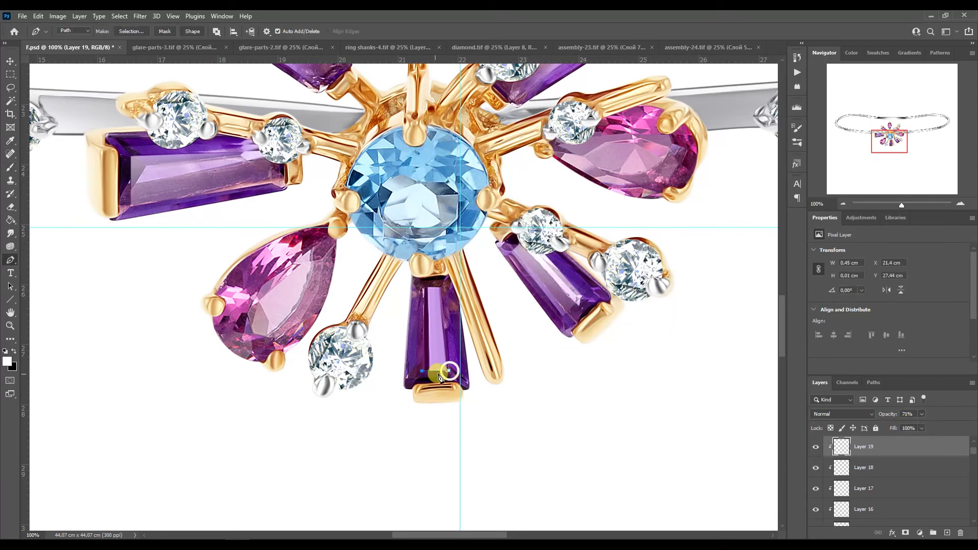
pyautogui.rightClick(422, 289)
pyautogui.click(460, 155)
pyautogui.press('Return')
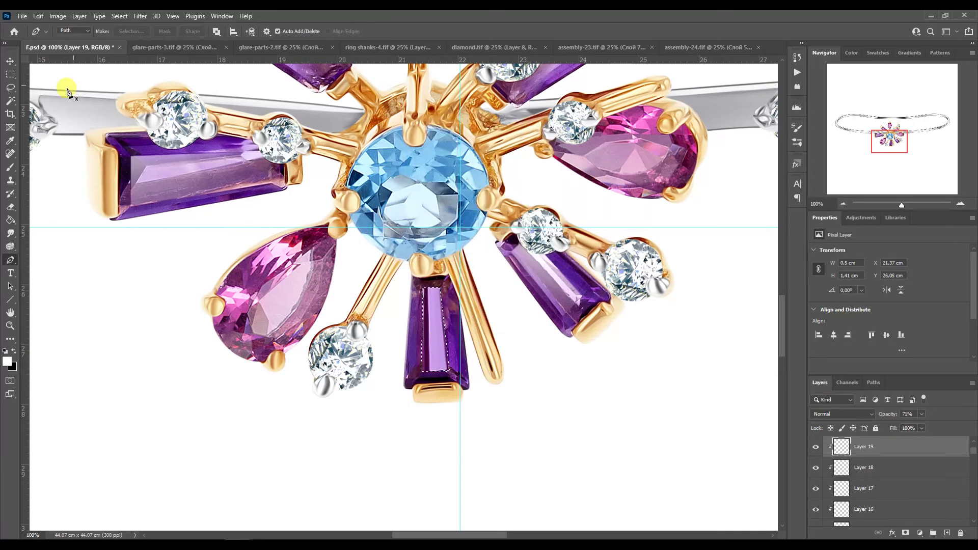
pyautogui.press('b')
pyautogui.hotkey('ctrl', 'z')
pyautogui.click(947, 533)
pyautogui.moveTo(325, 257); pyautogui.dragTo(387, 311)
pyautogui.hotkey('ctrl', 'd')
pyautogui.moveTo(921, 414); pyautogui.dragTo(911, 427)
# Collect all the jewelry layers in one group, make a merged copy of it, and duplicate that copy.
pyautogui.tripleClick(843, 204)
pyautogui.click(886, 135)
pyautogui.scroll(2, 861, 458)
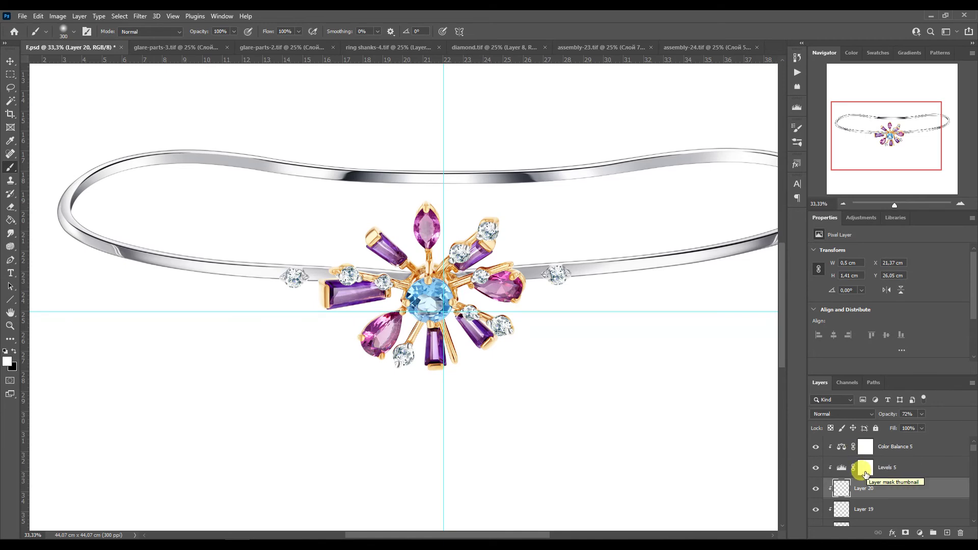
pyautogui.click(841, 447)
pyautogui.moveTo(914, 132); pyautogui.dragTo(928, 131)
pyautogui.scroll(-5, 942, 458)
pyautogui.click(888, 460)
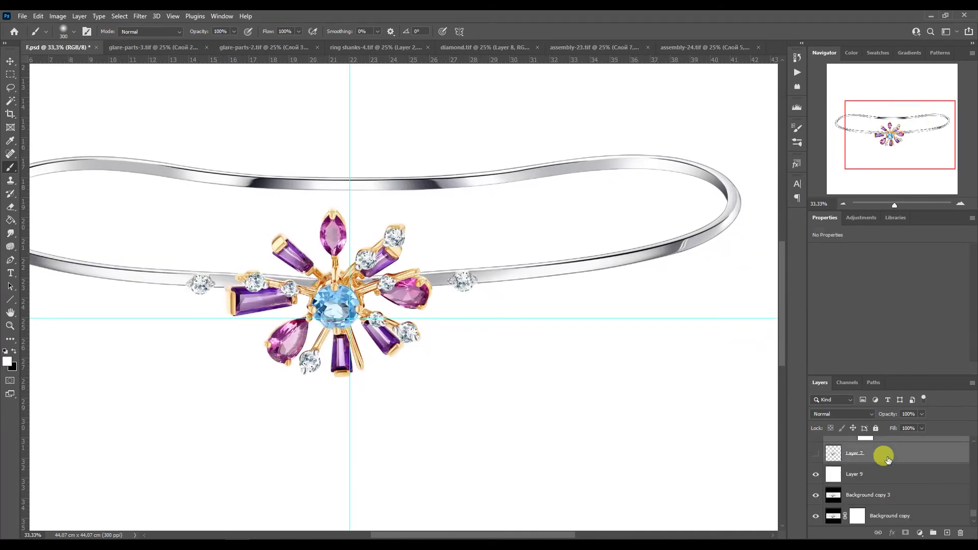
pyautogui.hotkey('ctrl', 'j')
# Load the jewelry's outline as a selection and fill it with black on a new layer.
pyautogui.keyDown('ctrl'); pyautogui.click(831, 447); pyautogui.keyUp('ctrl')
pyautogui.click(947, 533)
pyautogui.click(13, 351)
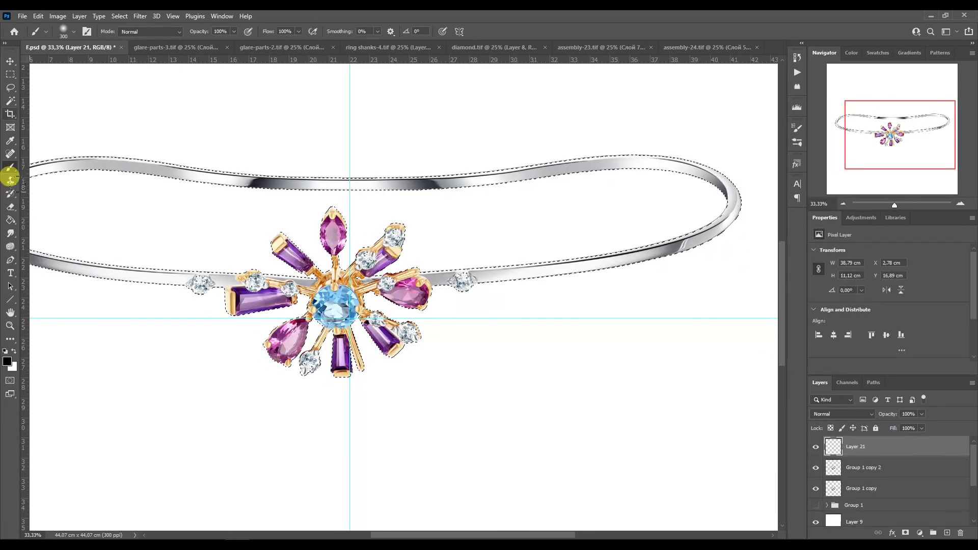
pyautogui.click(10, 220)
pyautogui.click(168, 170)
pyautogui.hotkey('ctrl', 'd')
# Move the black silhouette beneath the merged jewelry and apply a Gaussian Blur with a 10 px radius.
pyautogui.click(10, 61)
pyautogui.moveTo(841, 445); pyautogui.dragTo(844, 474)
pyautogui.click(140, 16)
pyautogui.click(316, 225)
pyautogui.moveTo(524, 275); pyautogui.dragTo(542, 280)
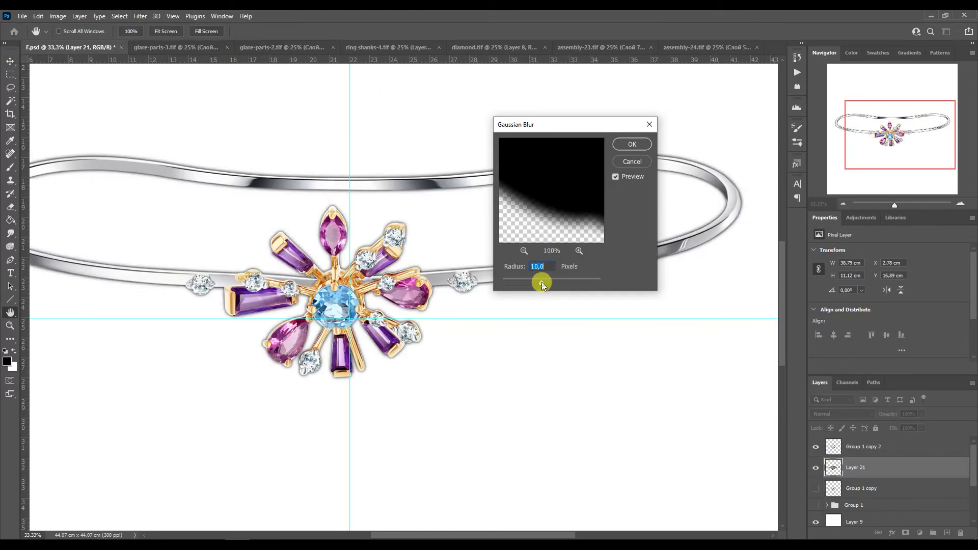
pyautogui.click(632, 145)
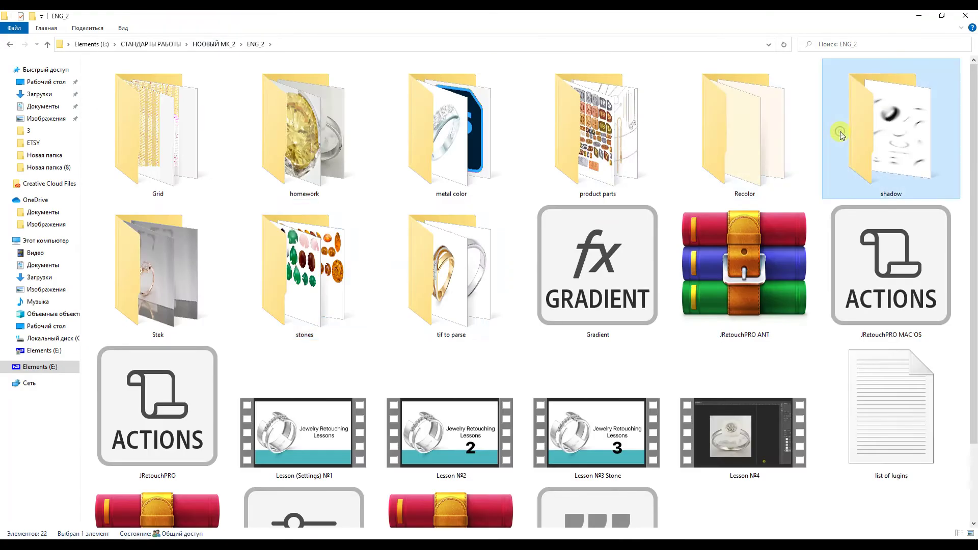
# Open the shadow file from the ENG_2 shadow folder in Photoshop and close the assembly documents.
pyautogui.doubleClick(840, 135)
pyautogui.moveTo(228, 83); pyautogui.dragTo(251, 498)
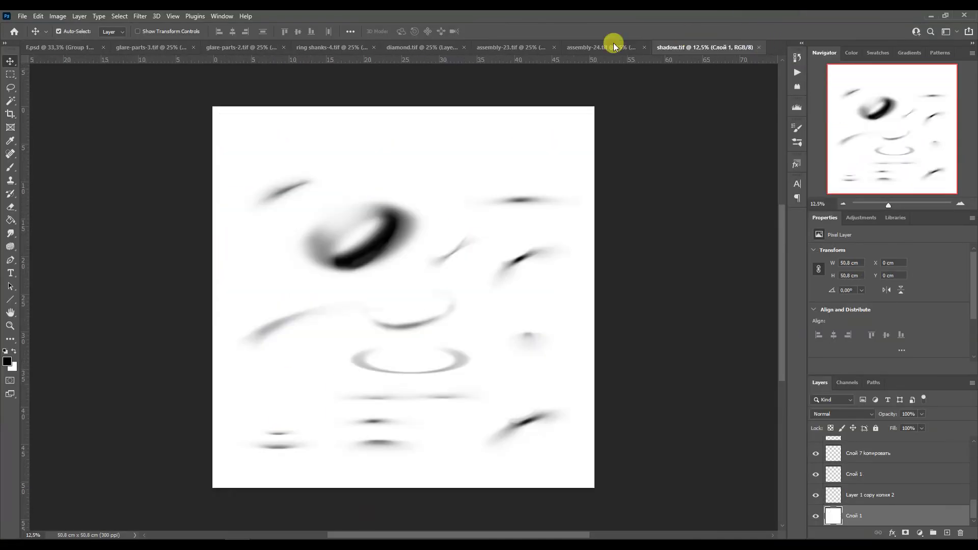
pyautogui.click(616, 45)
pyautogui.click(654, 47)
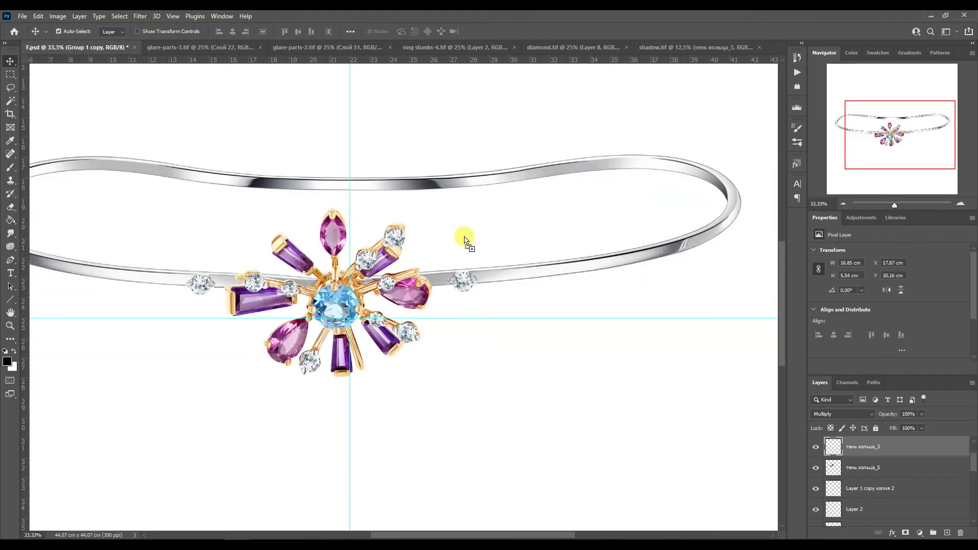
# Flip the imported ring shadow vertically and stretch it to the full width of the band.
pyautogui.hotkey('ctrl', 't')
pyautogui.rightClick(493, 165)
pyautogui.click(458, 436)
pyautogui.hotkey('ctrl', '-')
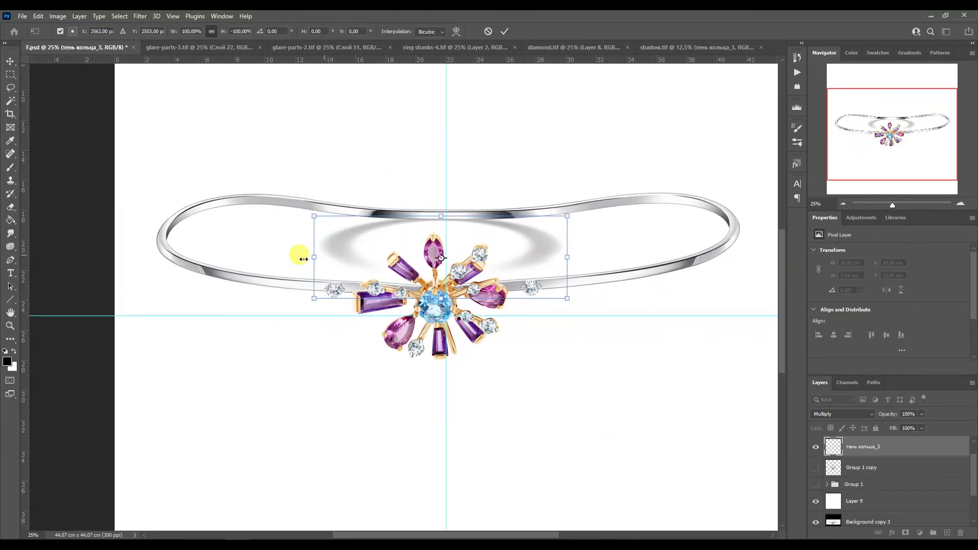
pyautogui.moveTo(316, 238); pyautogui.dragTo(135, 258)
pyautogui.moveTo(571, 239); pyautogui.dragTo(748, 240)
# Warp the ring shadow's corners and curves to follow the wavy band's contour and apply the transformation.
pyautogui.rightClick(275, 168)
pyautogui.click(283, 247)
pyautogui.moveTo(283, 247); pyautogui.dragTo(193, 248)
pyautogui.moveTo(690, 233)
pyautogui.mouseDown()
pyautogui.moveTo(523, 232)
pyautogui.moveTo(679, 243)
pyautogui.moveTo(712, 222)
pyautogui.moveTo(701, 222)
pyautogui.mouseUp()
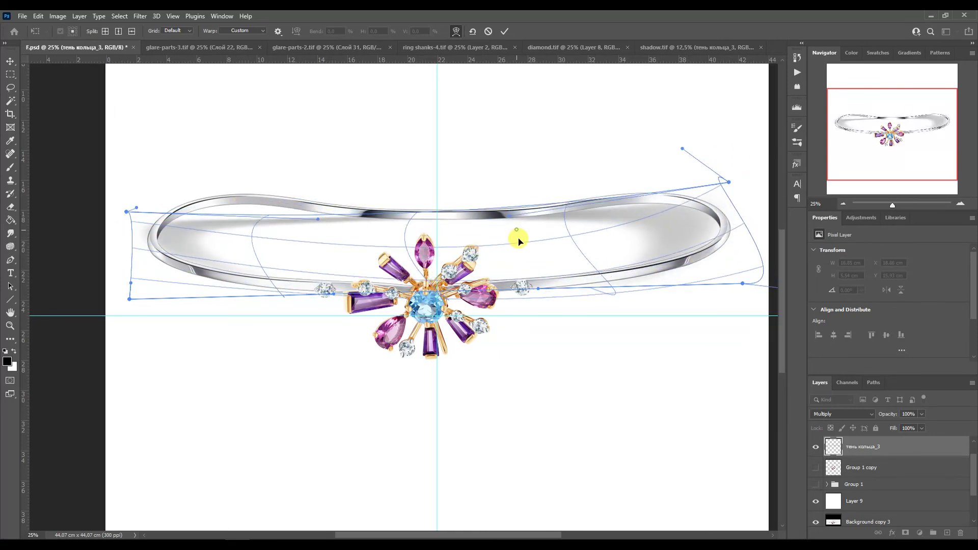
pyautogui.moveTo(127, 211); pyautogui.dragTo(189, 176)
pyautogui.moveTo(325, 202); pyautogui.dragTo(349, 235)
pyautogui.moveTo(704, 224); pyautogui.dragTo(668, 239)
pyautogui.moveTo(678, 143); pyautogui.dragTo(686, 186)
pyautogui.moveTo(742, 283); pyautogui.dragTo(702, 281)
pyautogui.moveTo(726, 182); pyautogui.dragTo(660, 168)
pyautogui.moveTo(188, 173); pyautogui.dragTo(189, 168)
pyautogui.moveTo(702, 280); pyautogui.dragTo(695, 280)
pyautogui.moveTo(901, 135); pyautogui.dragTo(917, 138)
pyautogui.moveTo(753, 273); pyautogui.dragTo(775, 235)
pyautogui.moveTo(928, 138); pyautogui.dragTo(899, 138)
pyautogui.moveTo(110, 284)
pyautogui.mouseDown()
pyautogui.moveTo(134, 269)
pyautogui.moveTo(125, 286)
pyautogui.mouseUp()
pyautogui.moveTo(357, 216); pyautogui.dragTo(458, 217)
pyautogui.moveTo(704, 260); pyautogui.dragTo(698, 257)
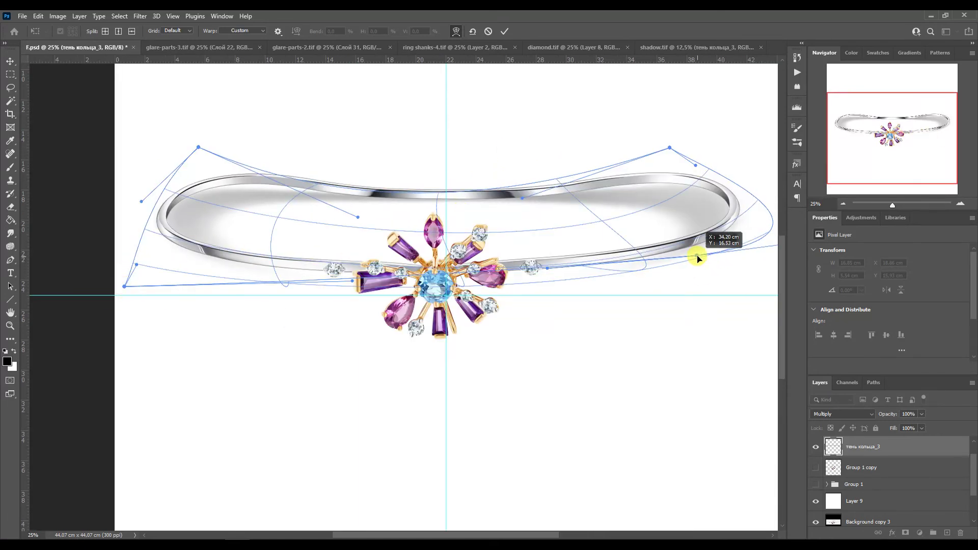
pyautogui.press('Return')
# Soften the band shadow with the Eraser and warp its left end again to fit the band's curve.
pyautogui.click(11, 207)
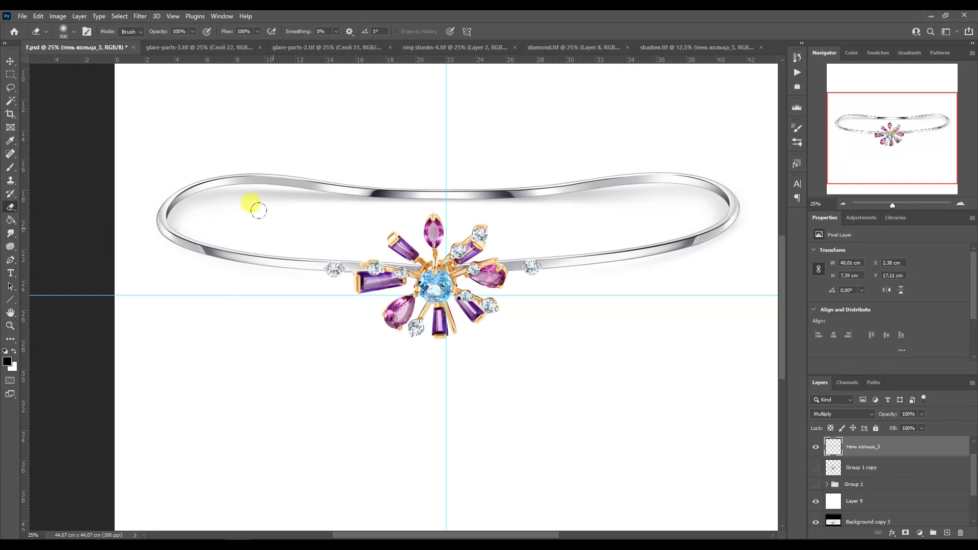
pyautogui.hotkey('ctrl', 't')
pyautogui.rightClick(251, 231)
pyautogui.click(273, 300)
pyautogui.moveTo(256, 271); pyautogui.dragTo(257, 277)
pyautogui.moveTo(150, 176); pyautogui.dragTo(164, 171)
pyautogui.moveTo(198, 219); pyautogui.dragTo(188, 221)
pyautogui.moveTo(163, 172); pyautogui.dragTo(176, 169)
pyautogui.moveTo(151, 289); pyautogui.dragTo(149, 290)
pyautogui.press('Return')
# Duplicate the band shadow to deepen it and nudge the position slightly.
pyautogui.hotkey('ctrl', 'j')
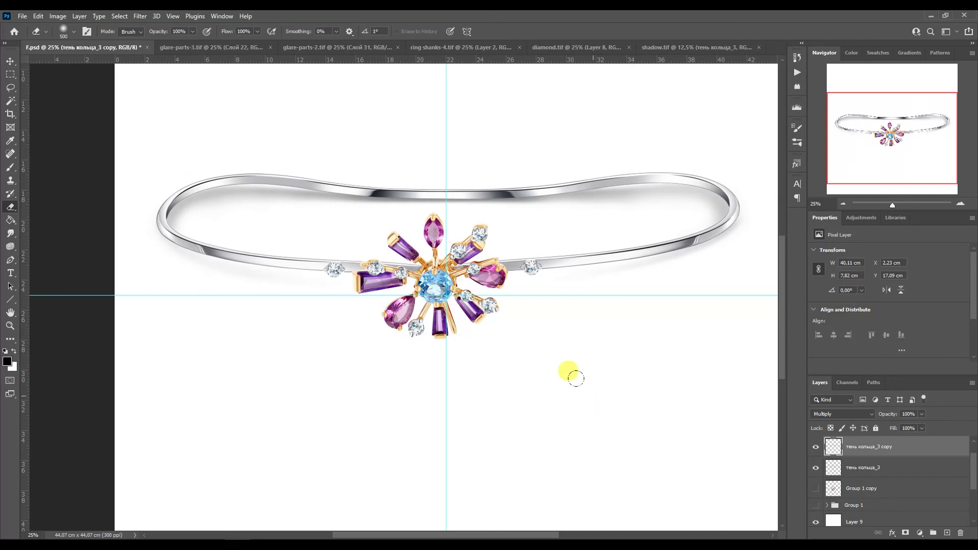
pyautogui.click(10, 61)
pyautogui.moveTo(262, 122); pyautogui.dragTo(263, 119)
# Add a soft contact shadow from shadow.tif beneath the flower and check its fit with Free Transform.
pyautogui.click(10, 206)
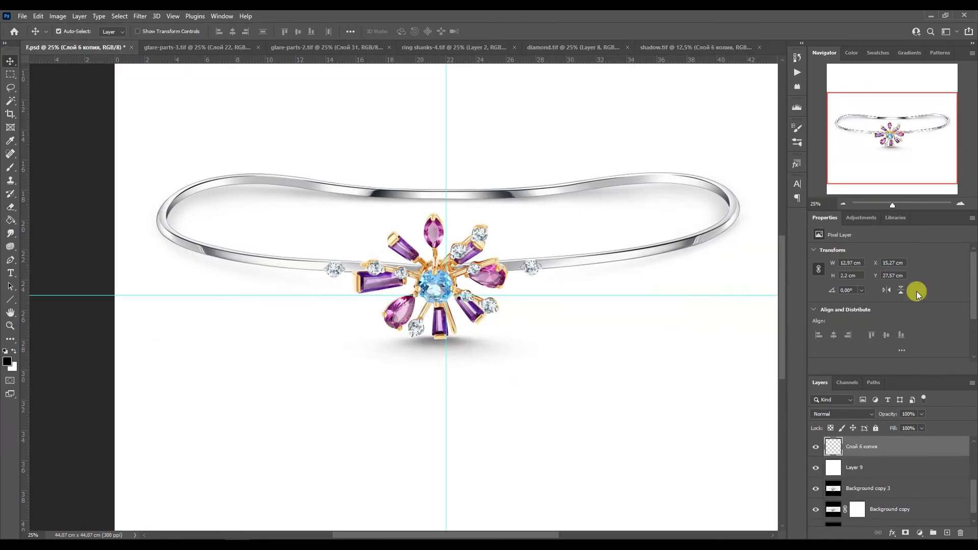
pyautogui.hotkey('ctrl', '+')
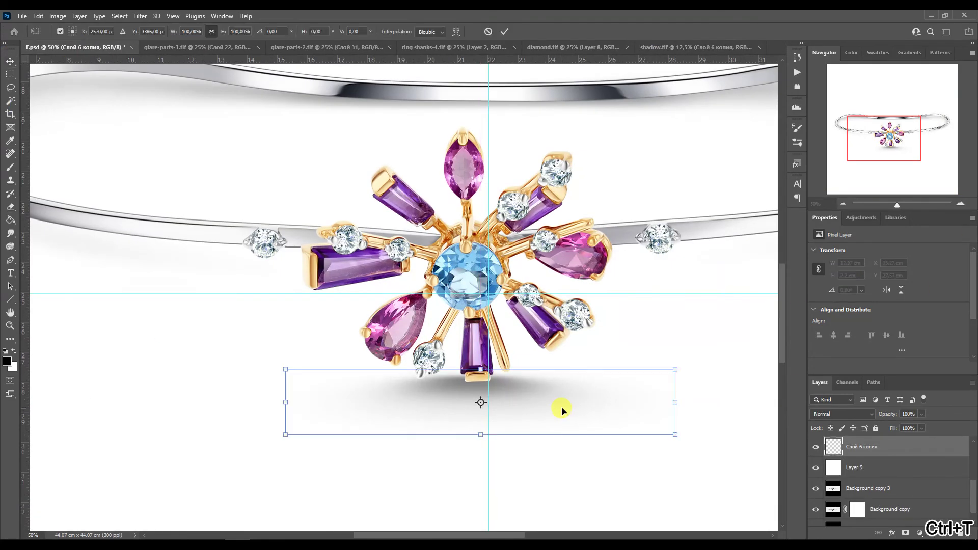
pyautogui.click(8, 192)
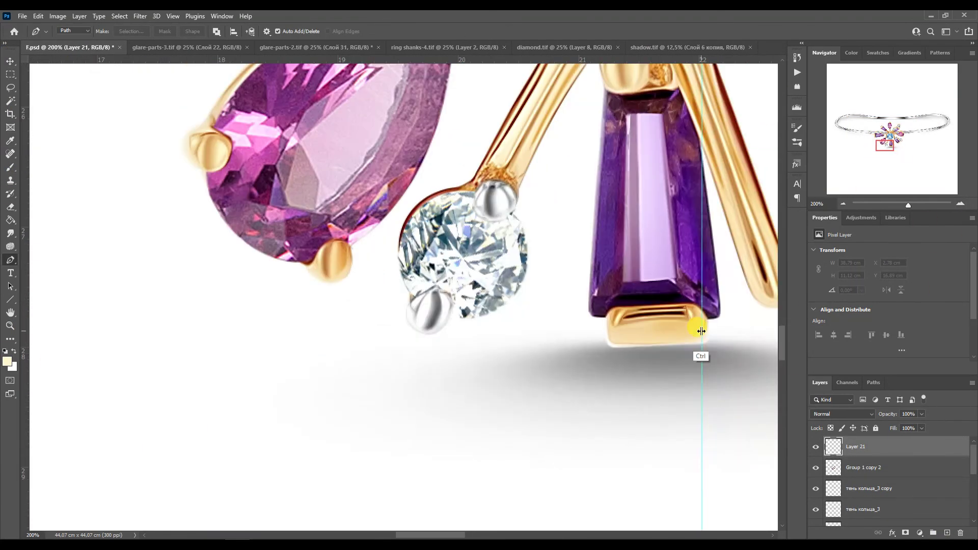
# Move the vertical guide clear of the bottom baguette's setting and select its gold tip from a pen path on a new layer.
pyautogui.moveTo(701, 331); pyautogui.dragTo(747, 331)
pyautogui.click(613, 325)
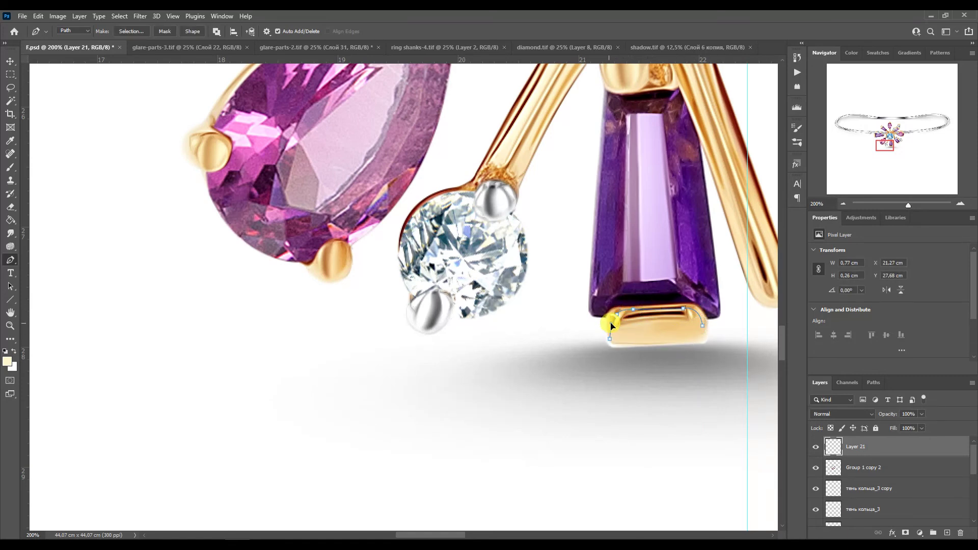
pyautogui.hotkey('ctrl', 'Return')
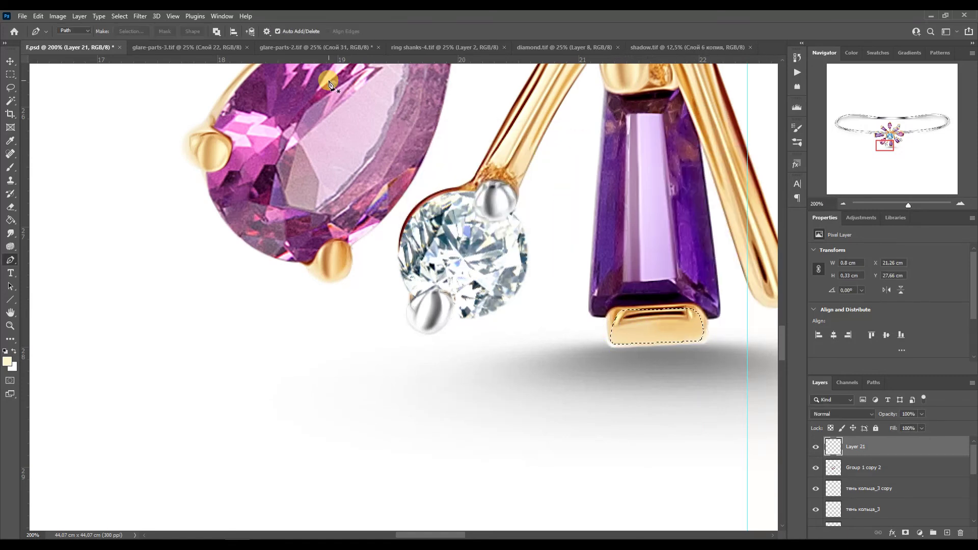
# Brush light gold over the selected setting tip to smooth the metal, undo the unwanted strokes, and deselect.
pyautogui.press('b')
pyautogui.moveTo(611, 308)
pyautogui.mouseDown()
pyautogui.moveTo(636, 326)
pyautogui.moveTo(604, 313)
pyautogui.moveTo(690, 321)
pyautogui.mouseUp()
pyautogui.hotkey('ctrl', 'z')
pyautogui.hotkey('ctrl', 'z')
pyautogui.click(796, 57)
pyautogui.hotkey('ctrl', 'd')
# Clean the edges of the painted gold tip with the Eraser, compare it with an earlier history state, and review the whole bracelet.
pyautogui.press('e')
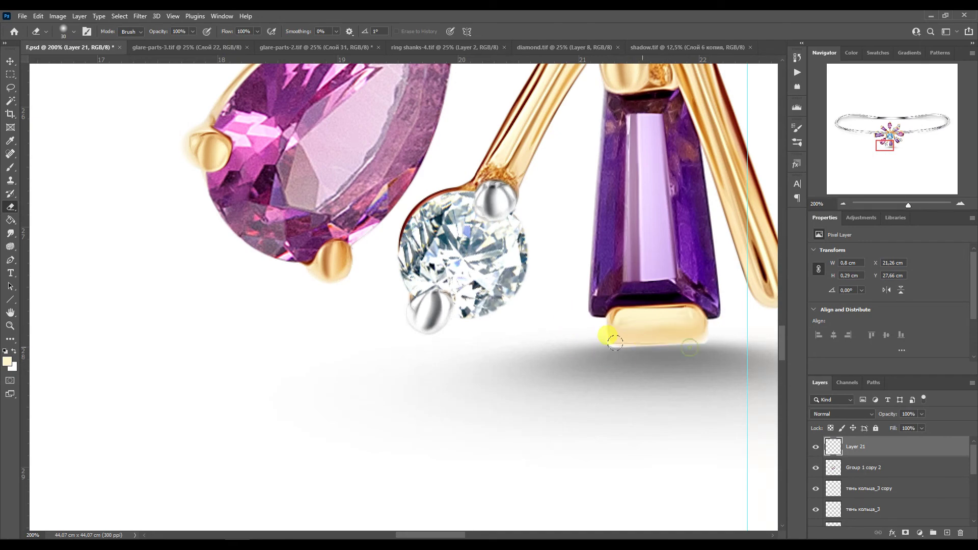
pyautogui.click(797, 58)
pyautogui.click(726, 462)
pyautogui.click(726, 436)
pyautogui.click(772, 55)
pyautogui.click(844, 205)
pyautogui.click(845, 204)
pyautogui.click(843, 203)
pyautogui.click(844, 203)
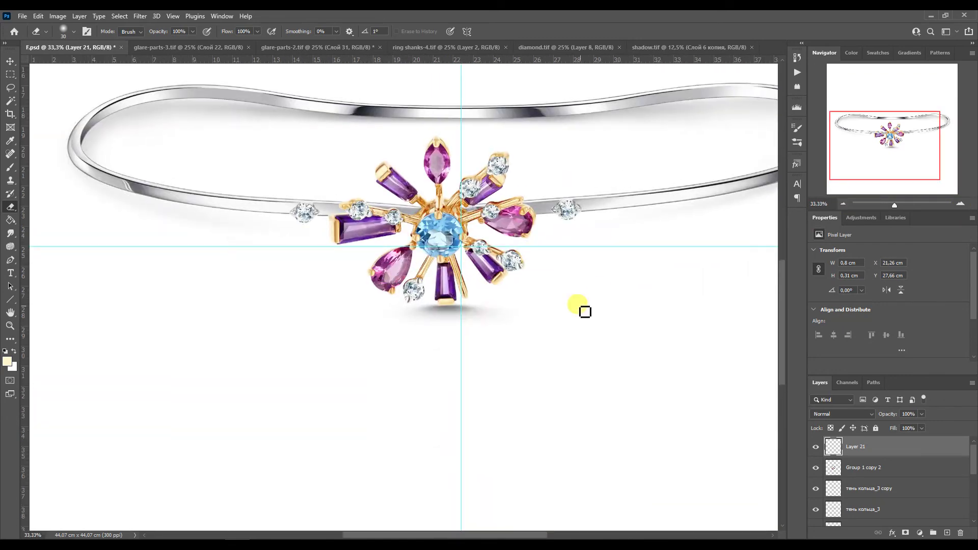
# Collect all the retouching layers above the background copies into a single layer group.
pyautogui.press('v')
pyautogui.click(843, 204)
pyautogui.click(843, 204)
pyautogui.click(843, 204)
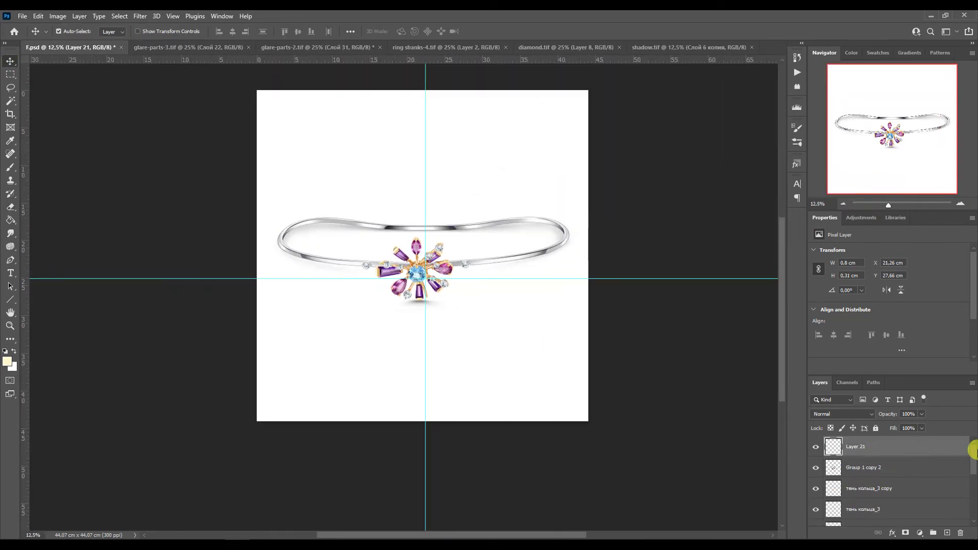
pyautogui.click(851, 448)
# Toggle the retouching group's visibility repeatedly to compare the finished bracelet with the original photo, both whole and closer up.
pyautogui.click(960, 203)
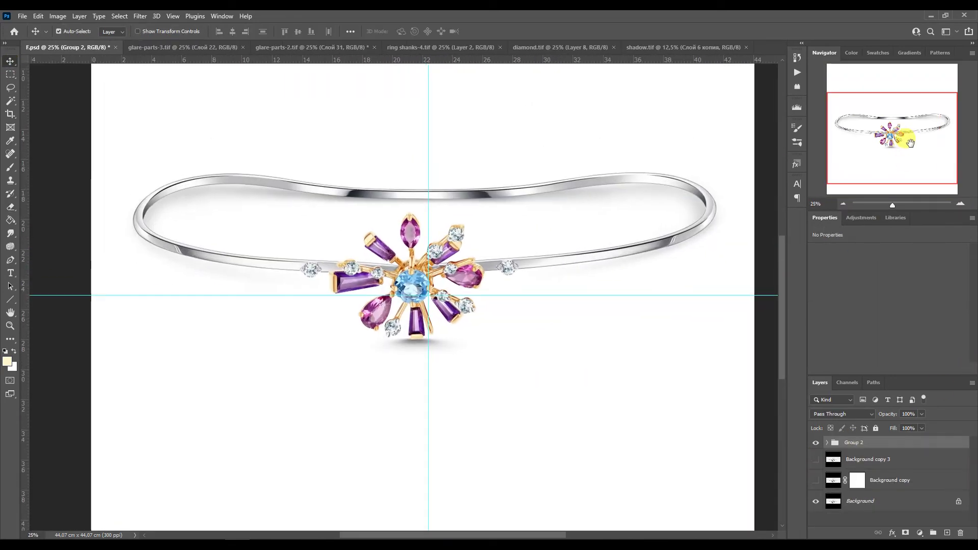
pyautogui.click(815, 442)
pyautogui.click(815, 442)
pyautogui.click(815, 442)
pyautogui.click(815, 443)
pyautogui.click(844, 204)
pyautogui.click(815, 442)
pyautogui.click(816, 442)
pyautogui.click(960, 203)
pyautogui.click(959, 203)
pyautogui.moveTo(889, 138); pyautogui.dragTo(892, 137)
pyautogui.click(815, 442)
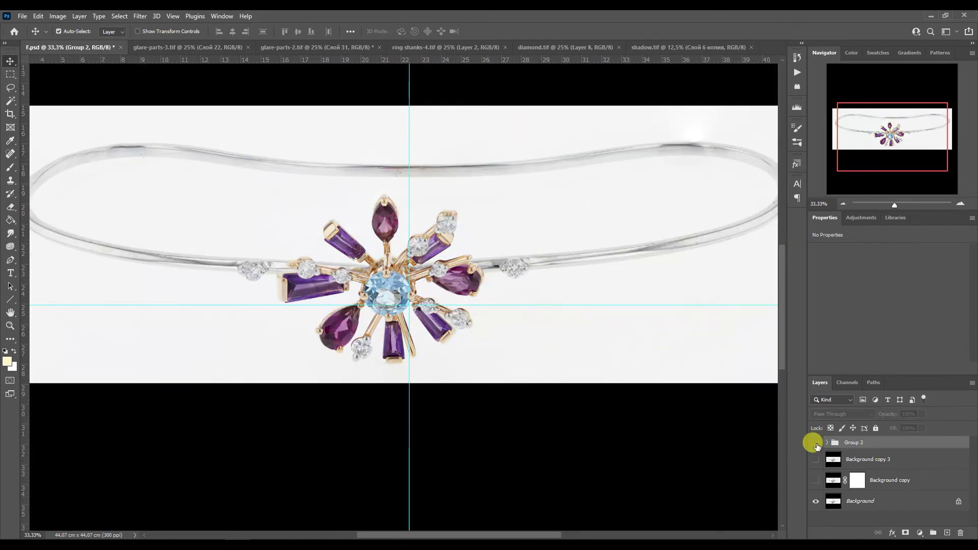